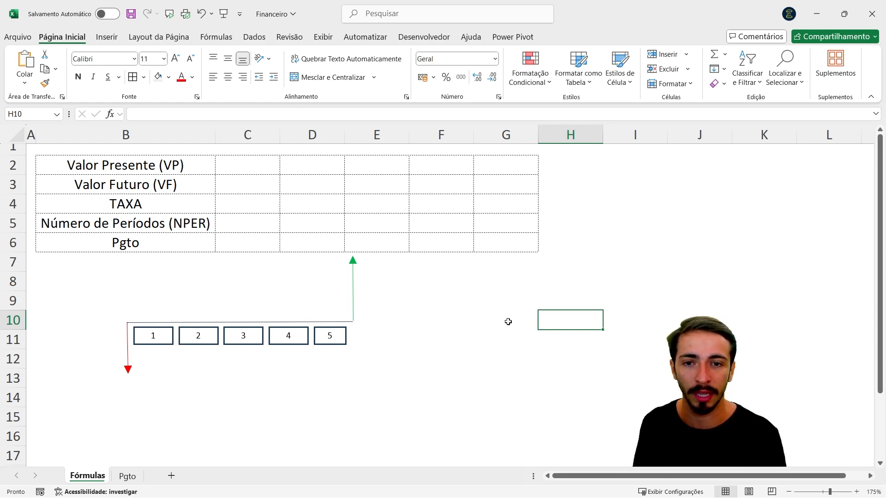
{"action": "key", "text": "Left"}
{"action": "key", "text": "Left"}
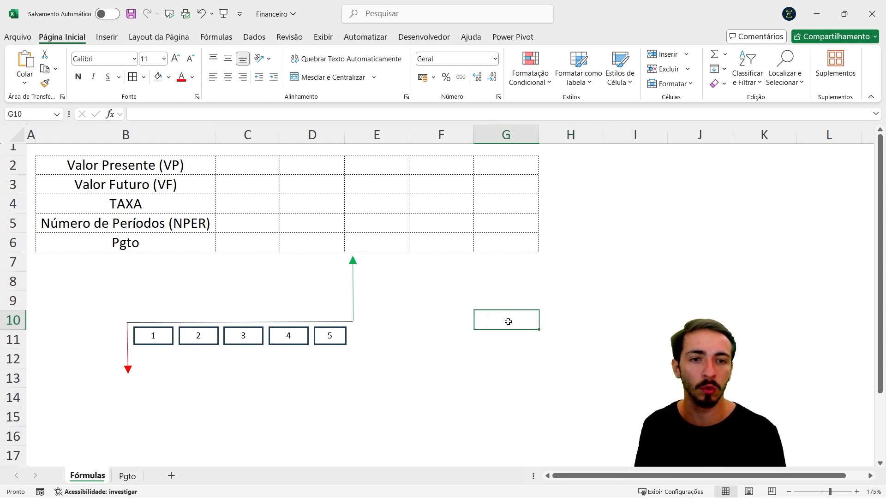
{"action": "key", "text": "Up"}
{"action": "key", "text": "Up"}
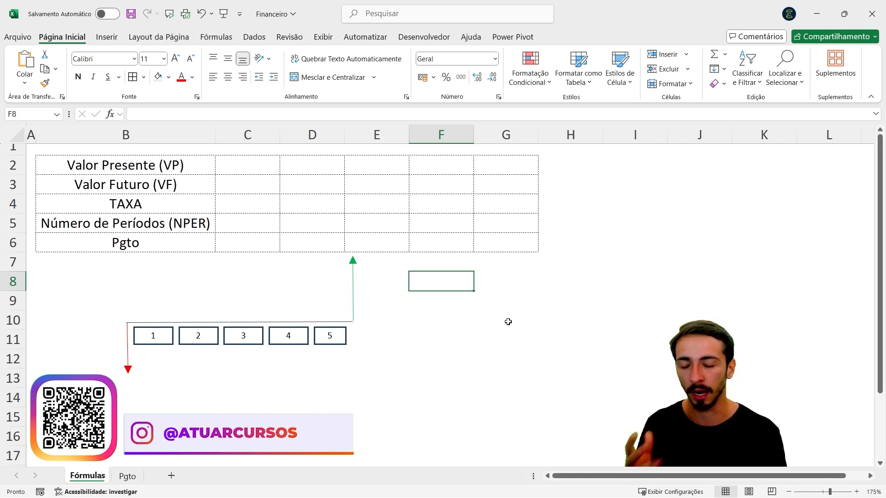
{"action": "key", "text": "Left"}
{"action": "key", "text": "Left"}
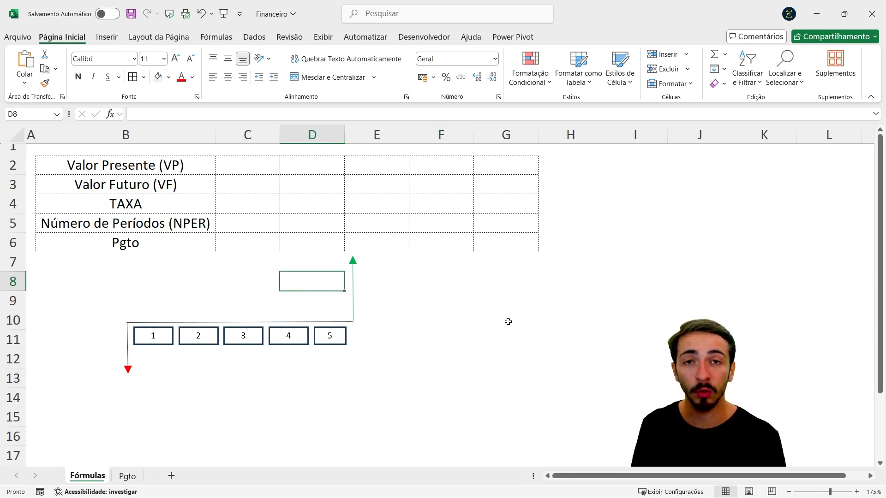
{"action": "key", "text": "Up"}
{"action": "key", "text": "Up"}
{"action": "key", "text": "Left"}
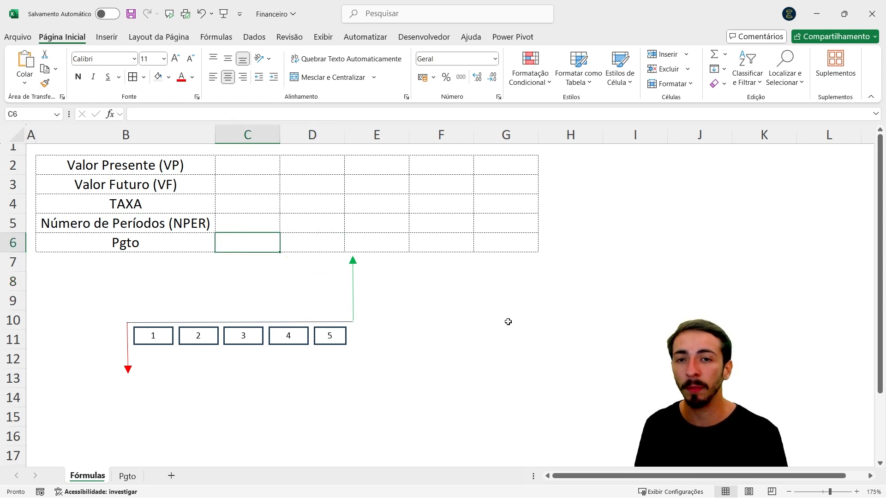
{"action": "key", "text": "Left"}
{"action": "key", "text": "Up"}
{"action": "key", "text": "Up"}
{"action": "key", "text": "Up"}
{"action": "key", "text": "Up"}
{"action": "key", "text": "Right"}
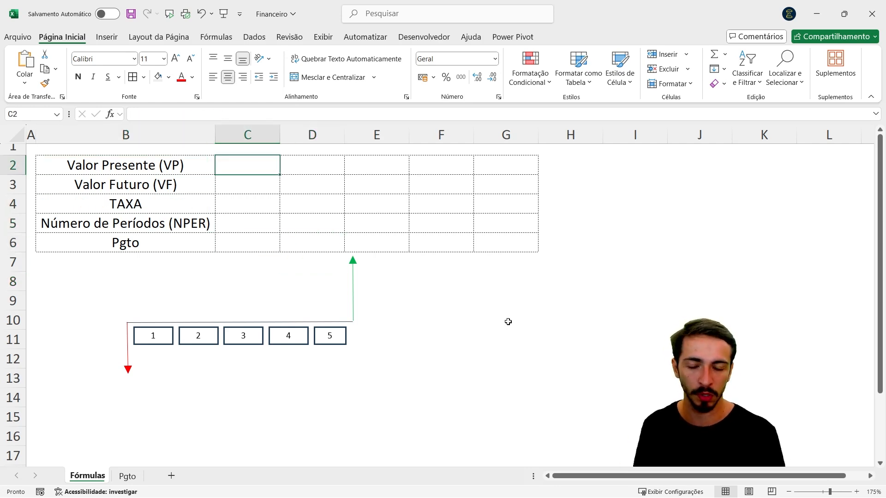
{"action": "key", "text": "Down"}
{"action": "key", "text": "Down"}
{"action": "key", "text": "Right"}
{"action": "key", "text": "Down"}
{"action": "key", "text": "Down"}
{"action": "key", "text": "Down"}
{"action": "key", "text": "Down"}
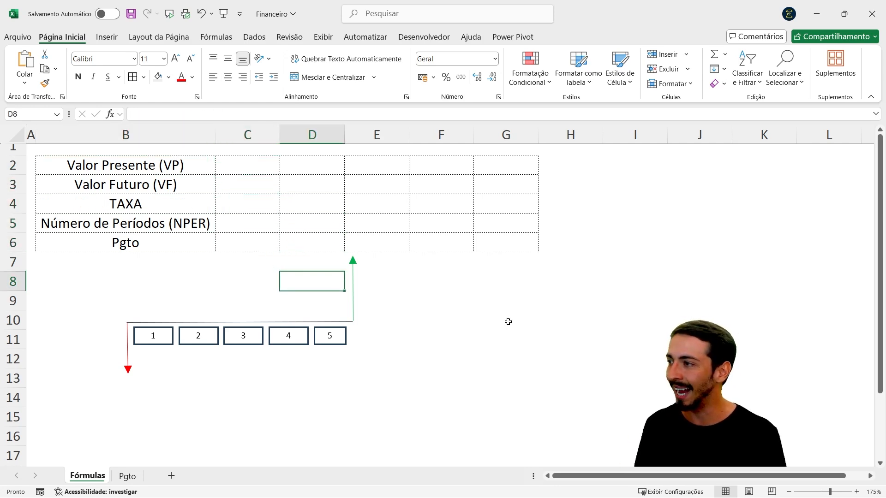
{"action": "key", "text": "Down"}
{"action": "key", "text": "Left"}
{"action": "key", "text": "Left"}
{"action": "key", "text": "Left"}
{"action": "key", "text": "Right"}
{"action": "key", "text": "Right"}
{"action": "key", "text": "Up"}
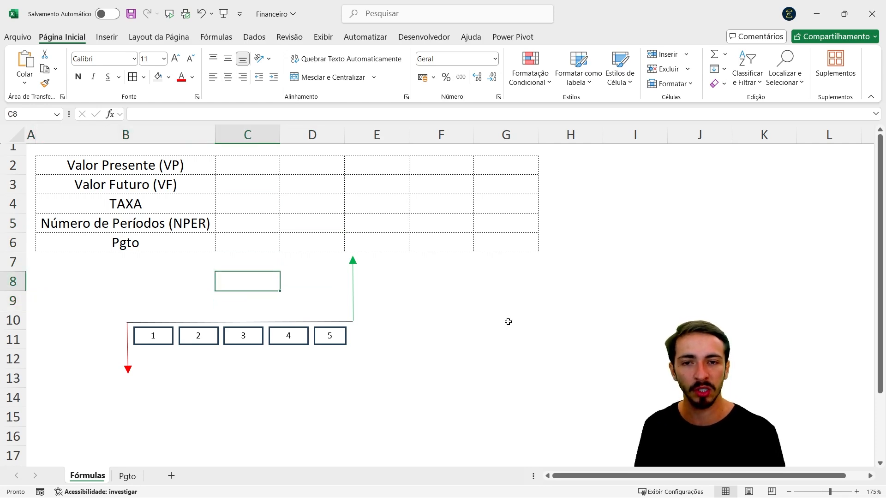
- Select the range B7:E14 to examine the cash-flow diagram below the financial variables table
{"action": "key", "text": "Up"}
{"action": "key", "text": "Left"}
{"action": "key", "text": "Left"}
{"action": "key", "text": "Right"}
{"action": "key", "text": "shift+Down"}
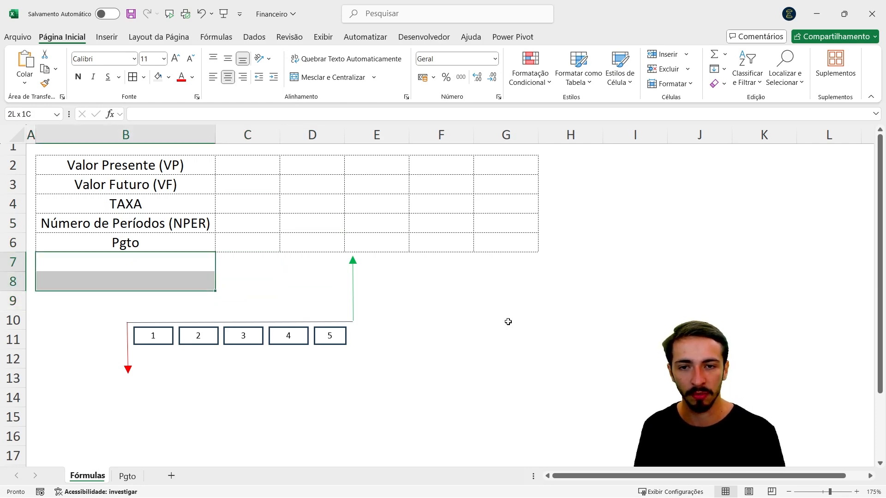
{"action": "key", "text": "shift+Down"}
{"action": "key", "text": "shift+Down"}
{"action": "key", "text": "shift+Down"}
{"action": "key", "text": "shift+Down"}
{"action": "key", "text": "shift+Down"}
{"action": "key", "text": "shift+Down"}
{"action": "key", "text": "shift+Right"}
{"action": "key", "text": "shift+Right"}
{"action": "key", "text": "shift+Right"}
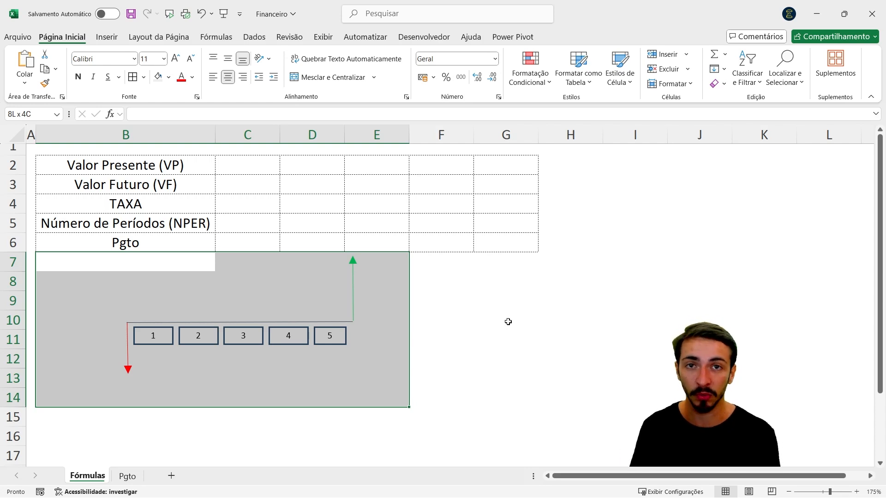
{"action": "key", "text": "Down"}
{"action": "key", "text": "Down"}
{"action": "key", "text": "Down"}
{"action": "key", "text": "Down"}
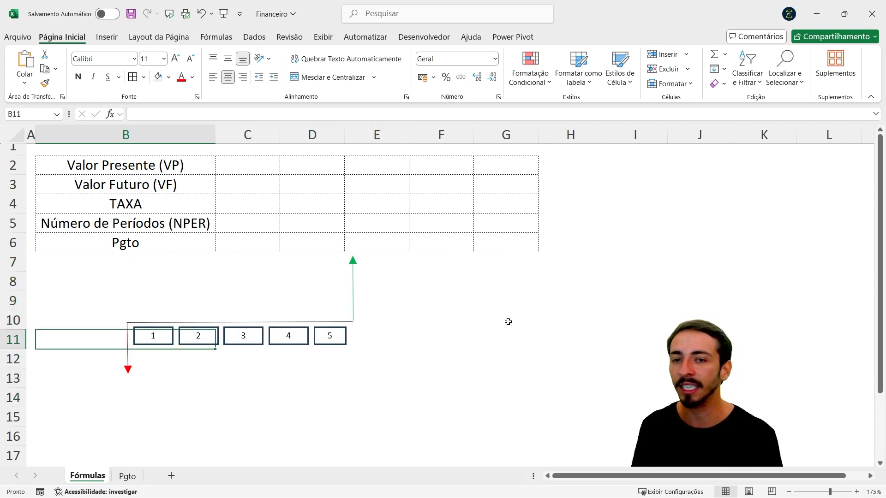
- Examine the red downward arrow at the start and the green upward arrow at the end of the cash-flow diagram
{"action": "left_click", "coordinate": [128, 363]}
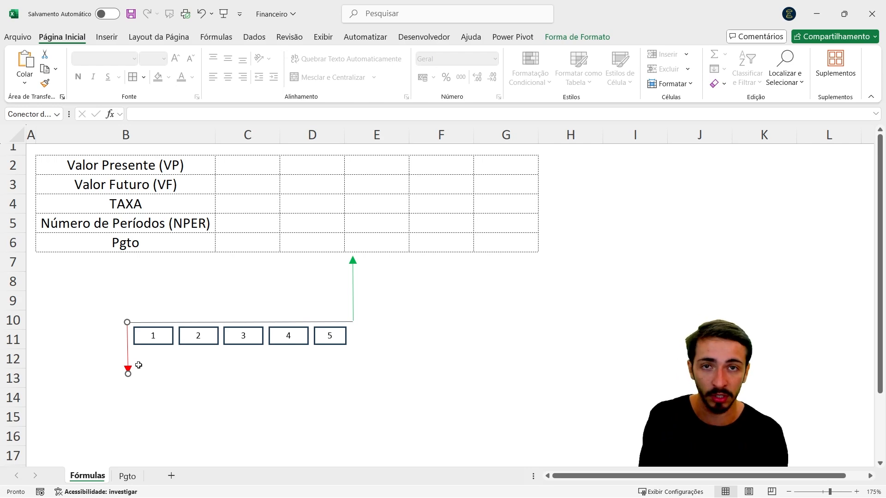
{"action": "left_click", "coordinate": [352, 272]}
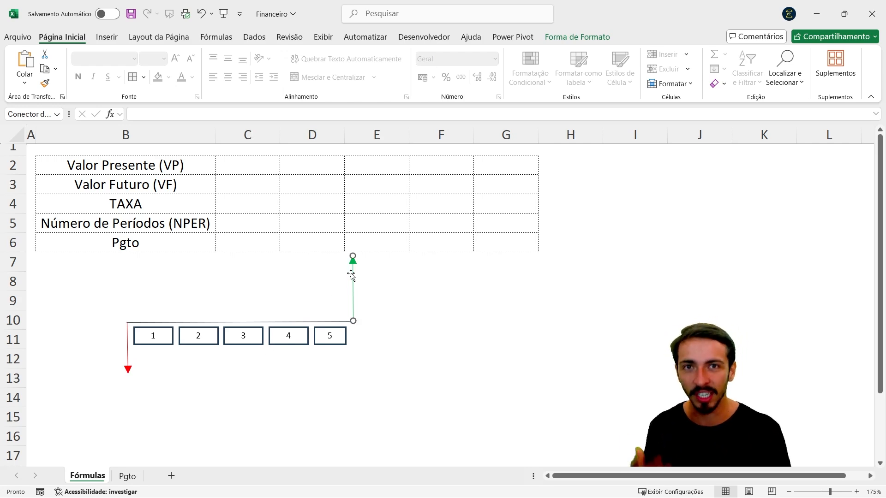
{"action": "left_click", "coordinate": [128, 359]}
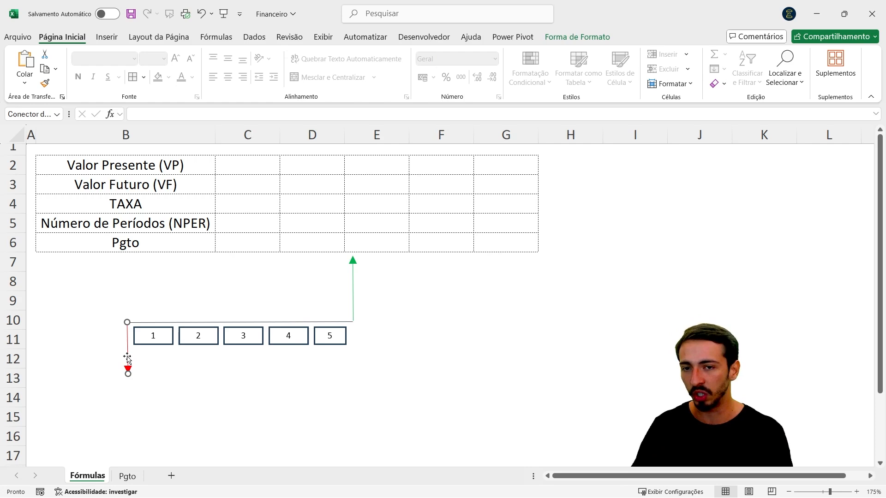
{"action": "left_click", "coordinate": [353, 261]}
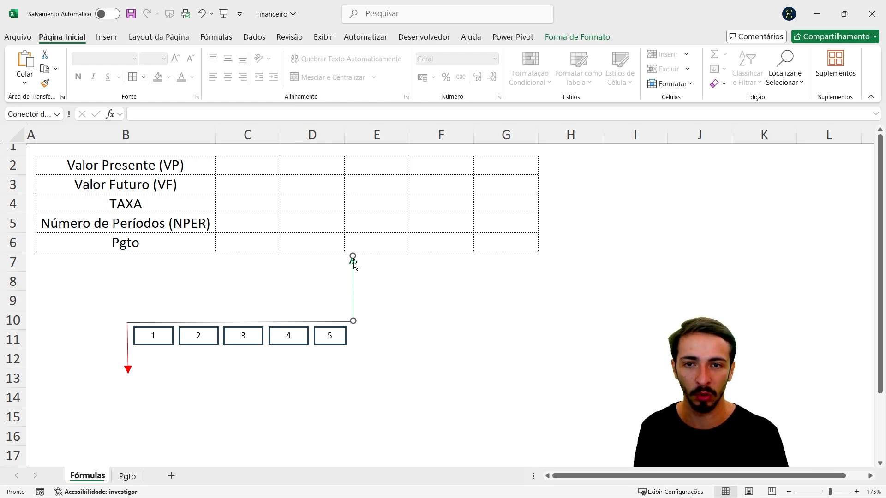
{"action": "left_click", "coordinate": [128, 370]}
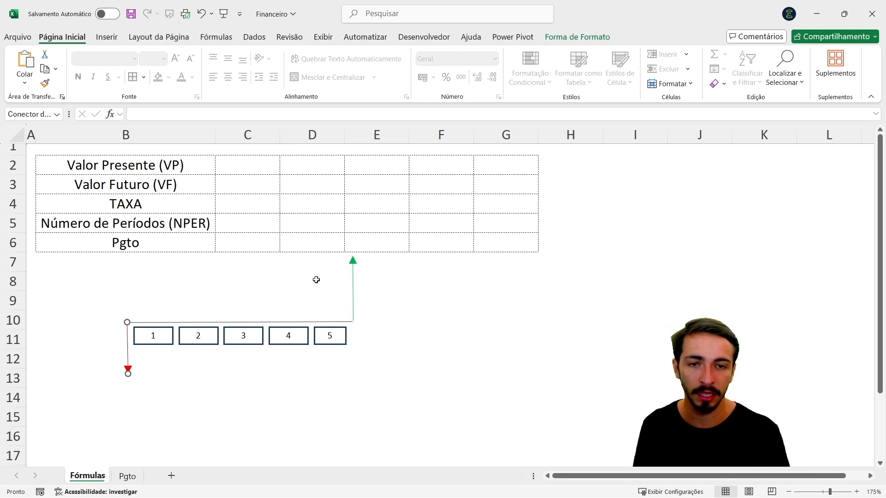
{"action": "left_click", "coordinate": [352, 261]}
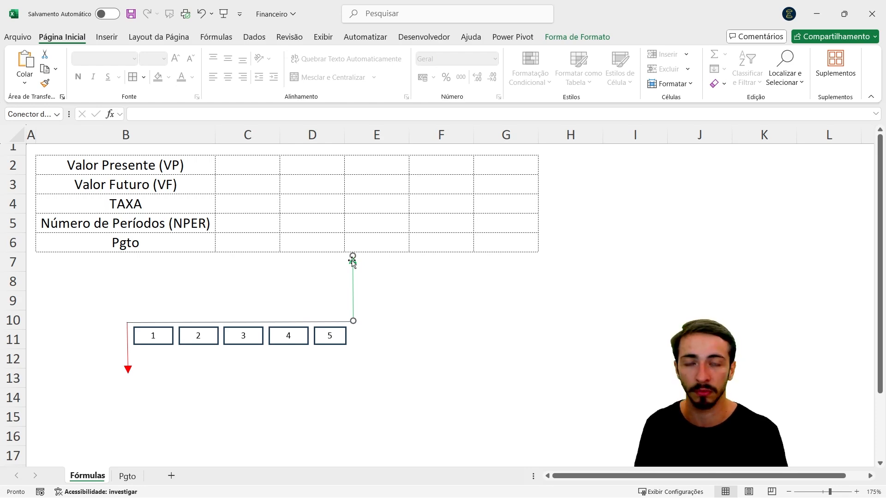
{"action": "left_click", "coordinate": [128, 369]}
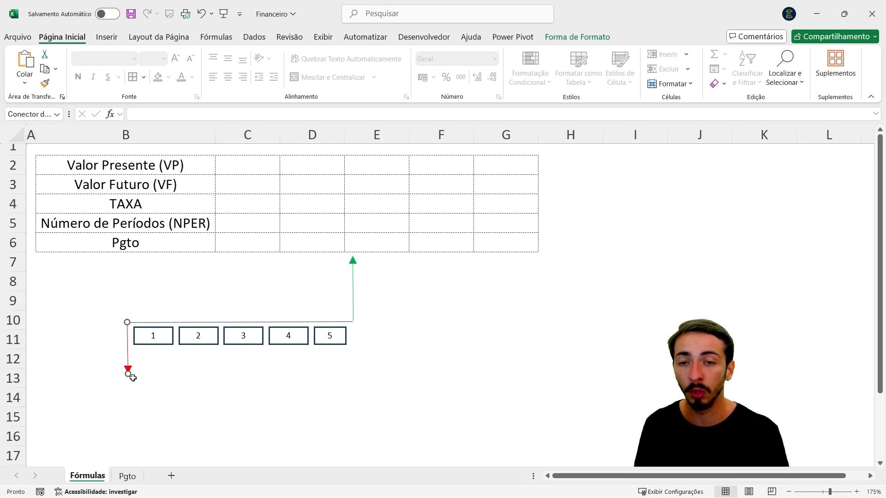
{"action": "left_click", "coordinate": [132, 385]}
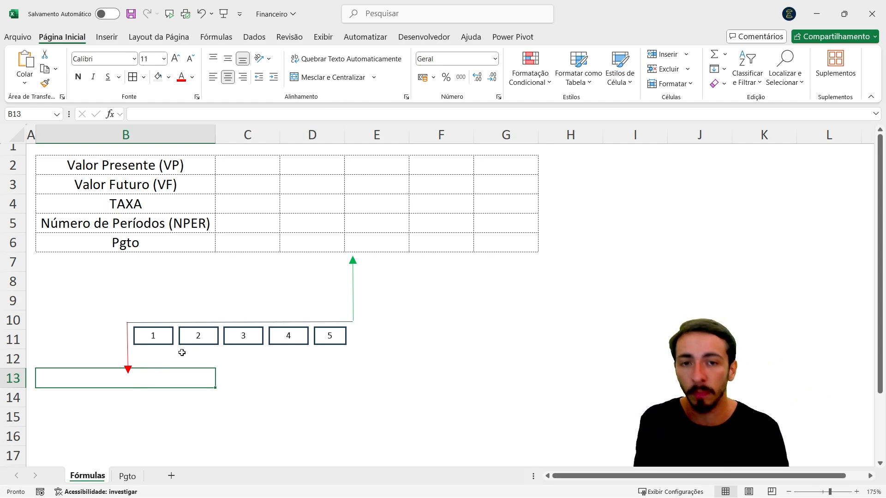
{"action": "left_click", "coordinate": [353, 263]}
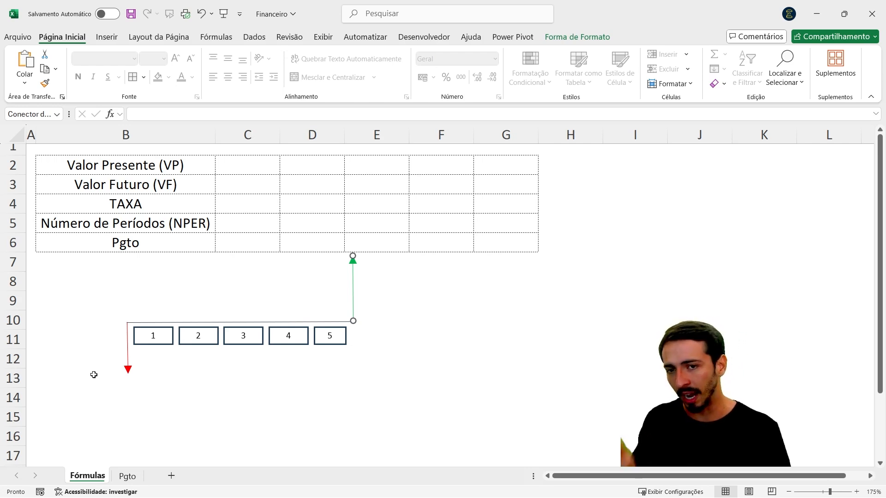
{"action": "left_click", "coordinate": [129, 366]}
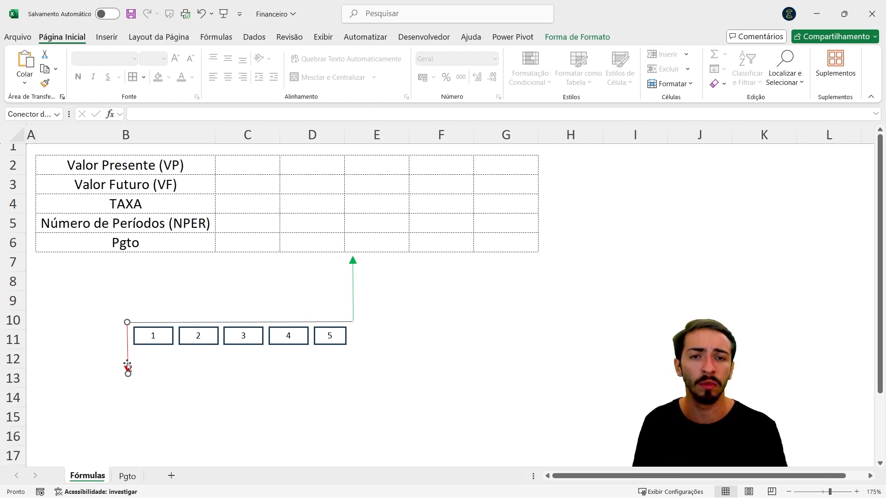
{"action": "left_click", "coordinate": [356, 262]}
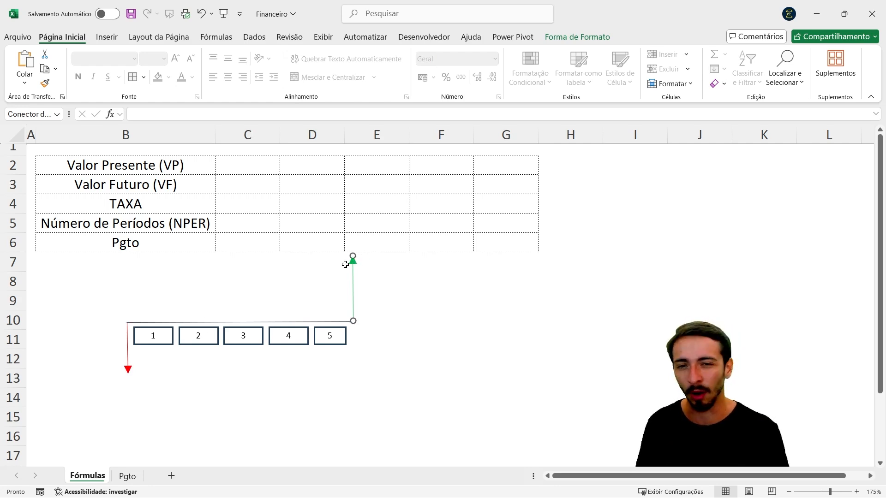
{"action": "left_click", "coordinate": [126, 369]}
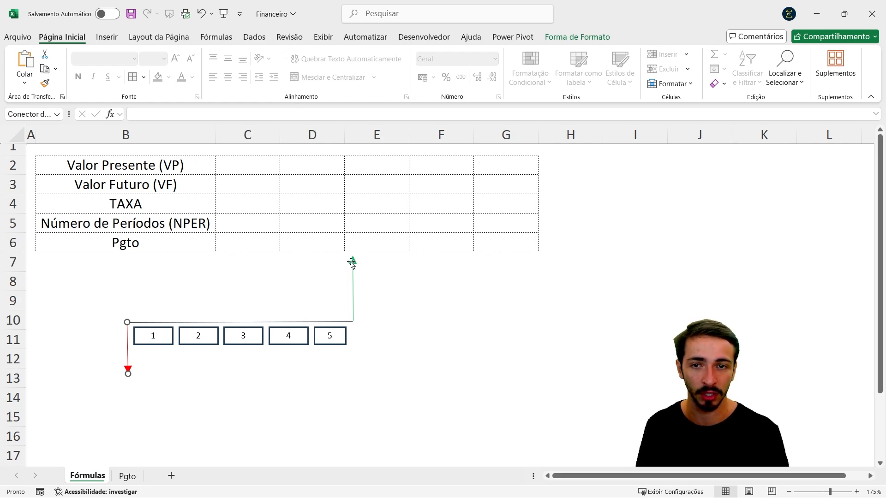
- Review the TAXA and Número de Períodos (NPER) labels in the financial variables table
{"action": "left_click", "coordinate": [167, 203]}
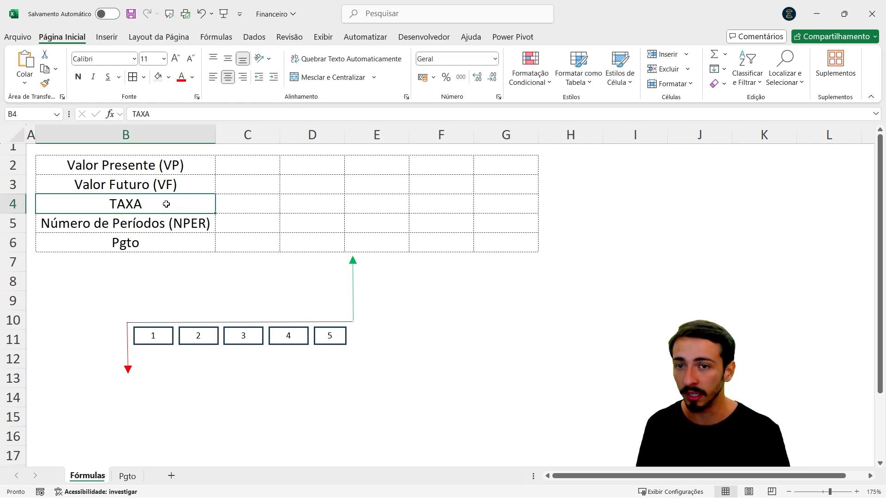
{"action": "left_click", "coordinate": [178, 222]}
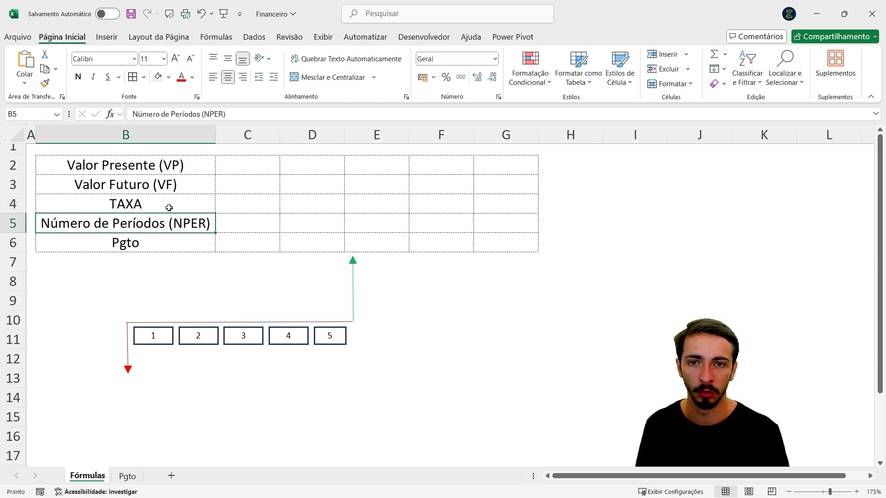
{"action": "left_click", "coordinate": [169, 207]}
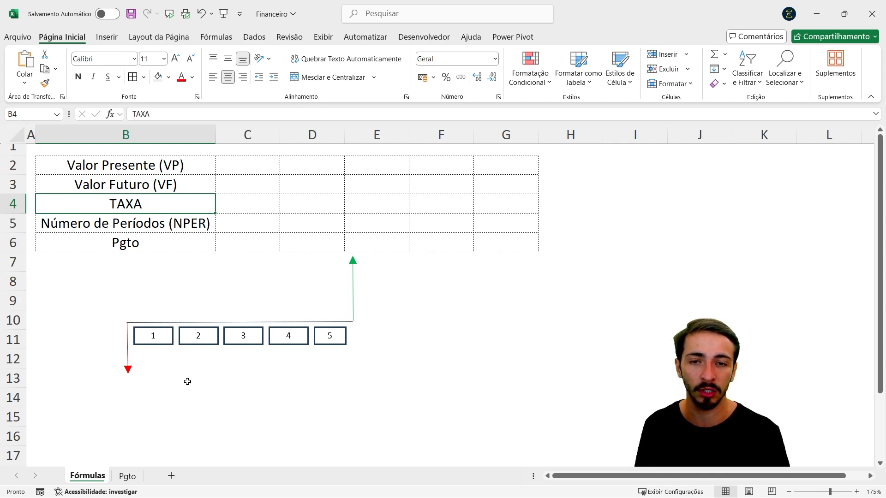
- Draw a straight arrow from the red arrow's tip to the green arrow's tip, about 5.82 cm wide and 2.72 cm high
{"action": "left_click", "coordinate": [133, 380]}
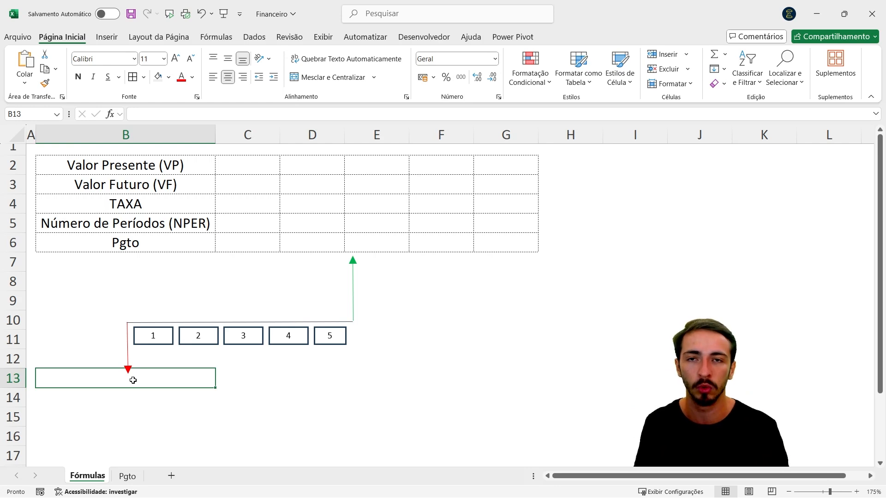
{"action": "left_click", "coordinate": [106, 37]}
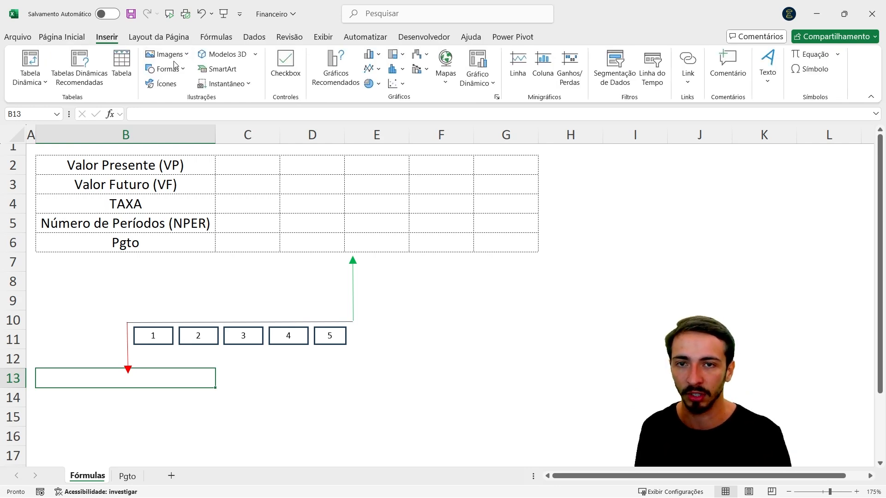
{"action": "left_click", "coordinate": [164, 69]}
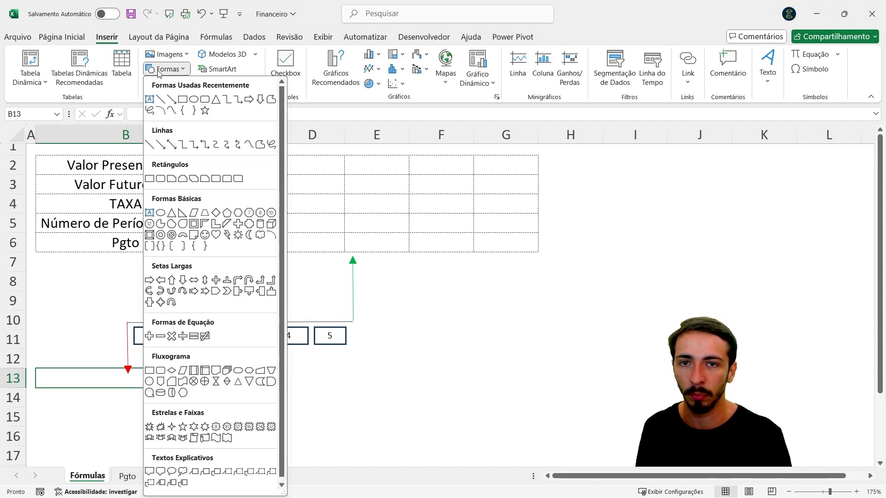
{"action": "left_click", "coordinate": [174, 101]}
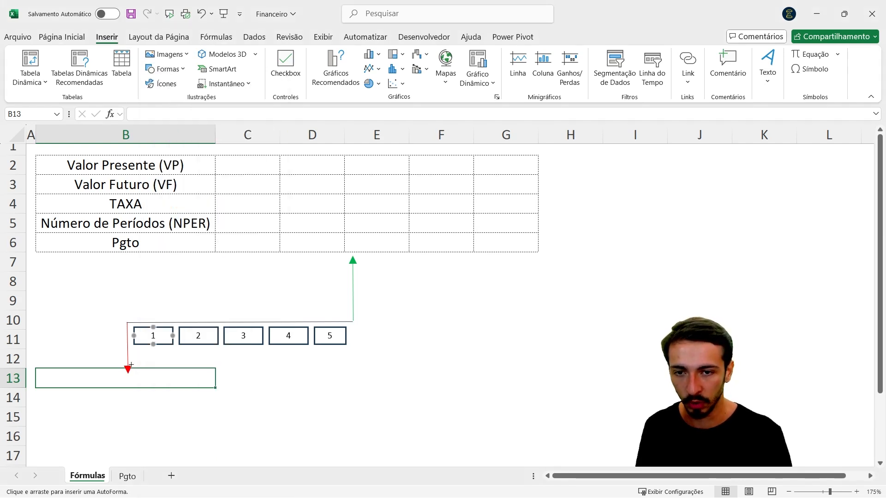
{"action": "left_click_drag", "start_coordinate": [130, 366], "coordinate": [353, 263]}
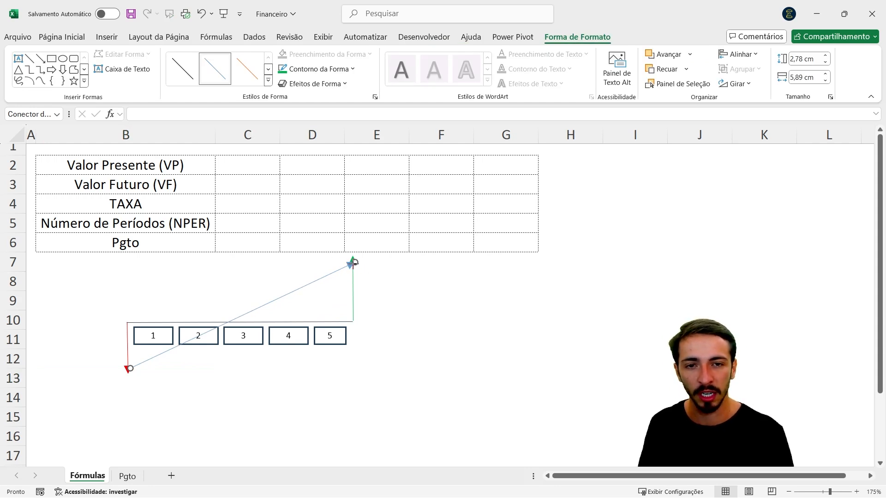
{"action": "mouse_move", "coordinate": [355, 262]}
{"action": "left_mouse_down"}
{"action": "mouse_move", "coordinate": [129, 366]}
{"action": "mouse_move", "coordinate": [198, 340]}
{"action": "mouse_move", "coordinate": [332, 262]}
{"action": "mouse_move", "coordinate": [354, 257]}
{"action": "mouse_move", "coordinate": [353, 301]}
{"action": "mouse_move", "coordinate": [352, 262]}
{"action": "left_mouse_up"}
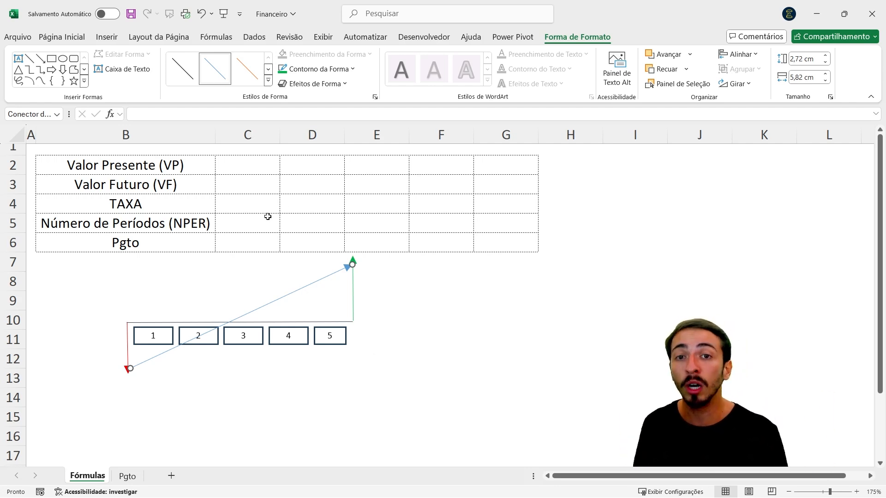
- Compare the Número de Períodos (NPER) and TAXA labels with the diagram's period boxes and diagonal arrow
{"action": "left_click", "coordinate": [64, 37]}
{"action": "left_click", "coordinate": [99, 223]}
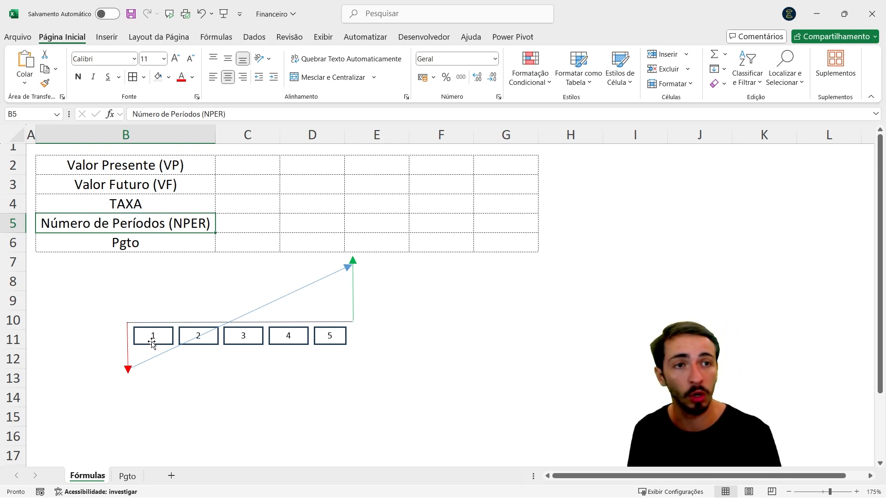
{"action": "left_click", "coordinate": [152, 199]}
{"action": "left_click", "coordinate": [177, 223]}
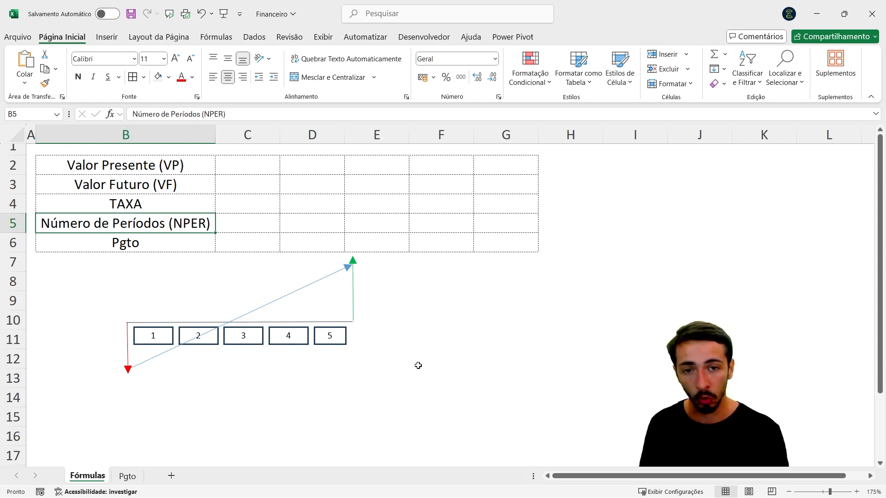
{"action": "left_click", "coordinate": [174, 207]}
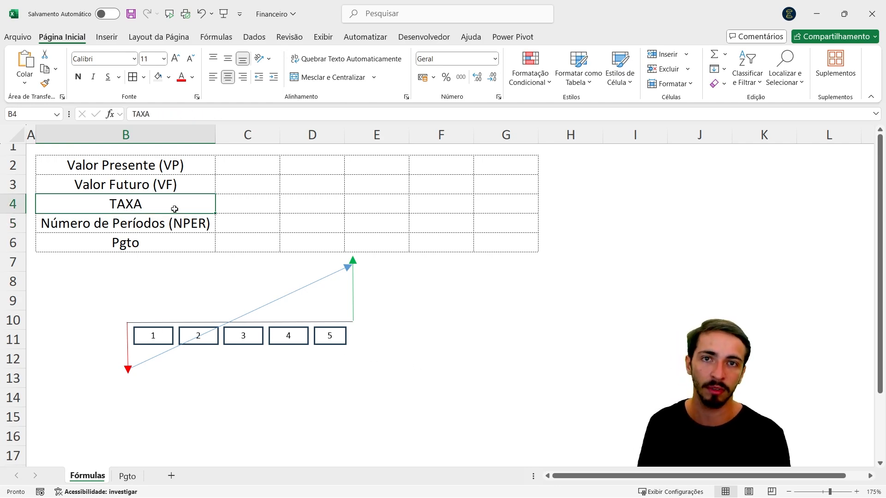
{"action": "left_click", "coordinate": [183, 222]}
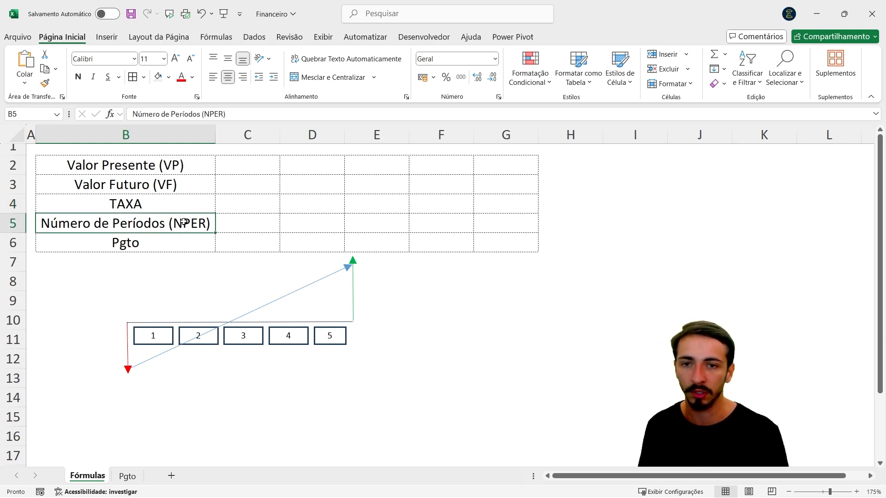
{"action": "left_click", "coordinate": [174, 203]}
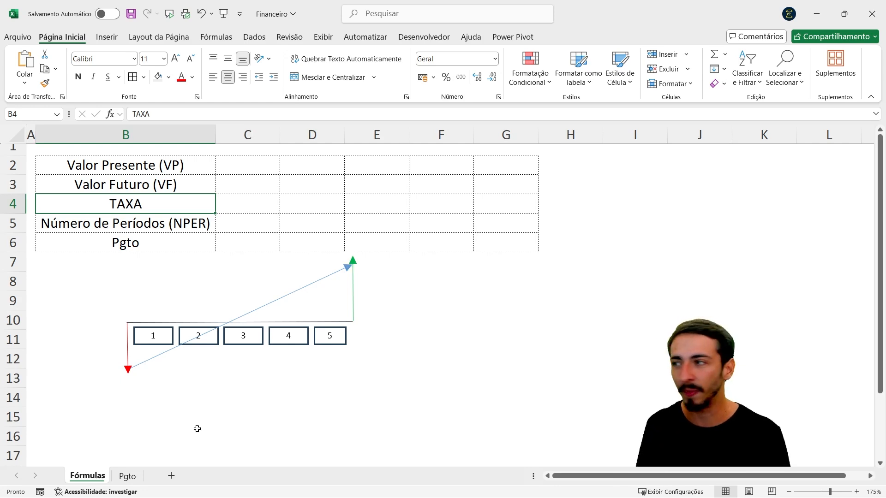
{"action": "left_click_drag", "start_coordinate": [396, 383], "coordinate": [173, 270]}
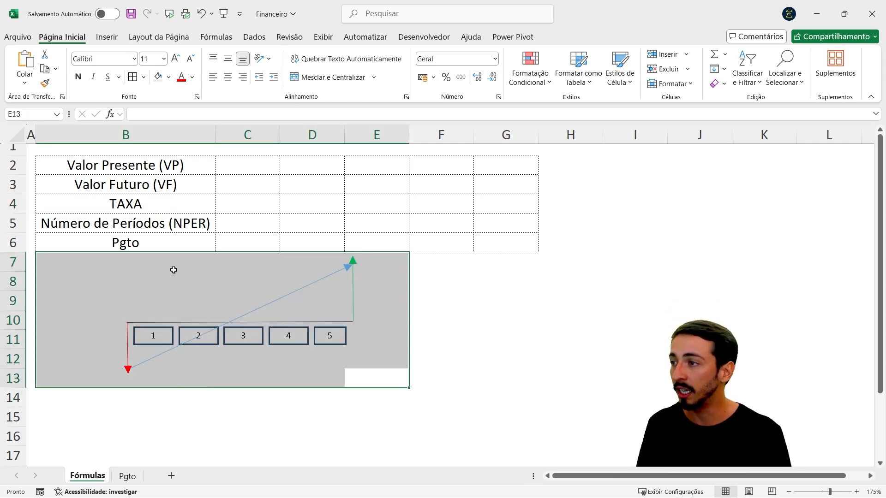
{"action": "left_click", "coordinate": [235, 169]}
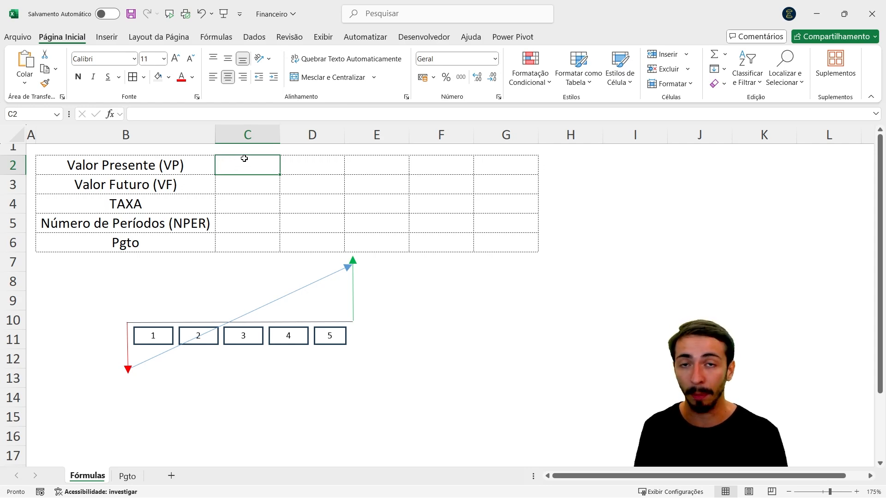
- Enter 1000000 as the Valor Futuro (VF) in C3 and format the cell as currency in R$
{"action": "left_click", "coordinate": [242, 183]}
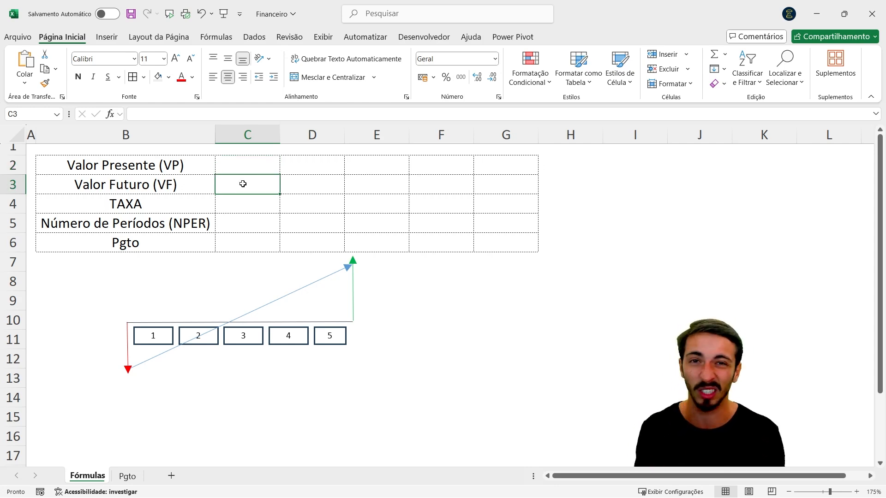
{"action": "type", "text": "100"}
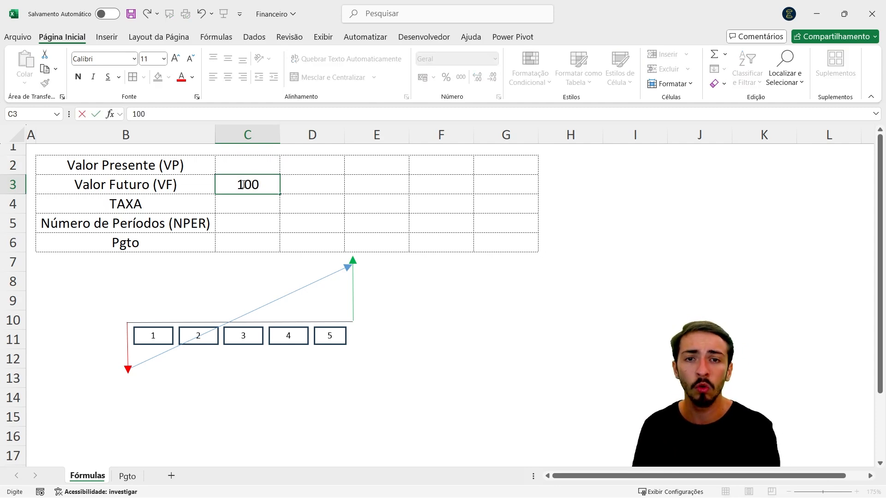
{"action": "type", "text": "0000"}
{"action": "key", "text": "Return"}
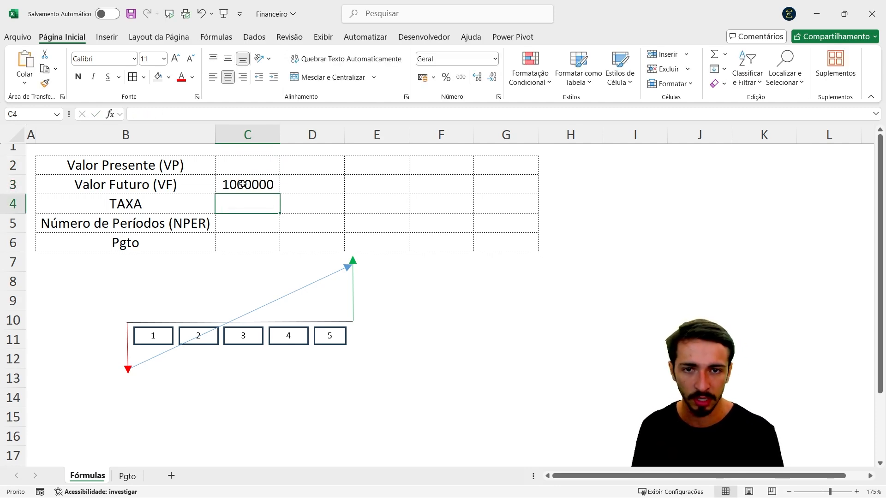
{"action": "left_click", "coordinate": [243, 184]}
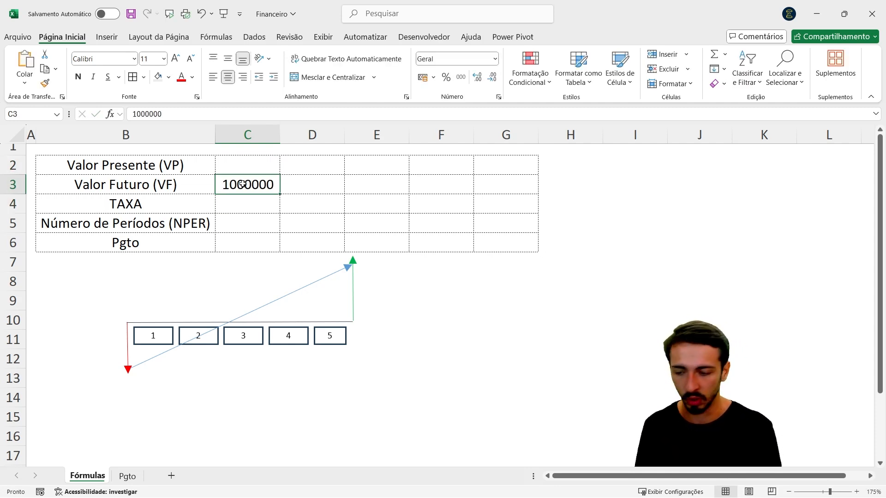
{"action": "key", "text": "ctrl+shift+4"}
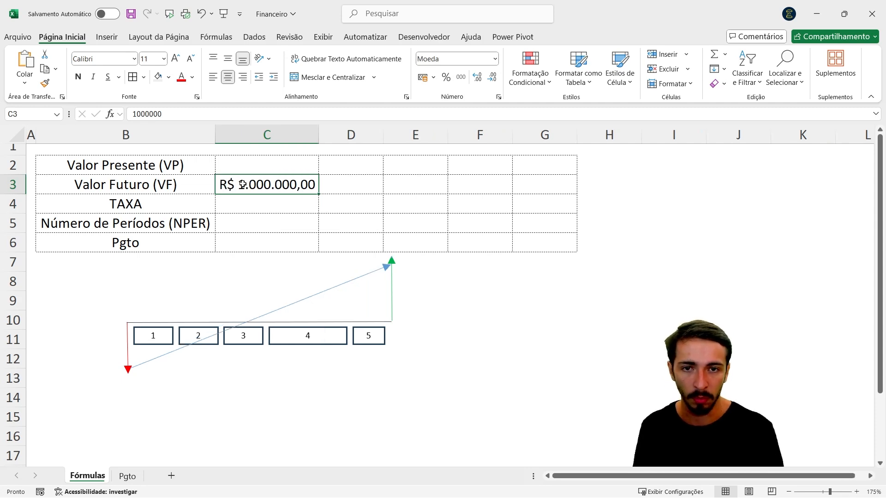
{"action": "key", "text": "Return"}
{"action": "left_click", "coordinate": [242, 184]}
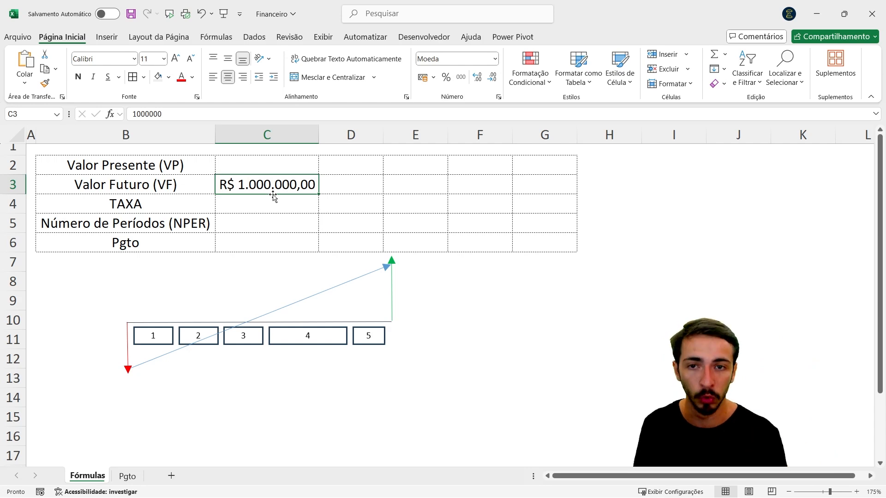
- Enter 11% as the TAXA in C4 and 5 as the Número de Períodos (NPER) in C5
{"action": "key", "text": "Return"}
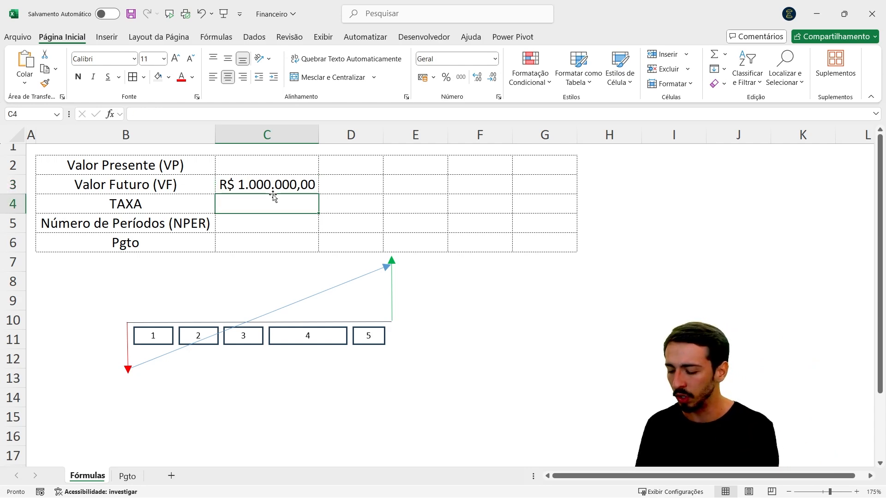
{"action": "type", "text": "11%"}
{"action": "key", "text": "Return"}
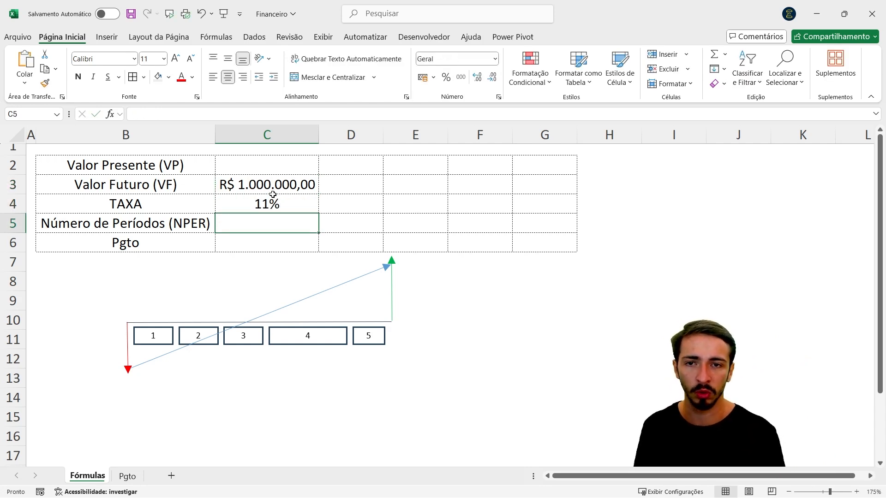
{"action": "type", "text": "5"}
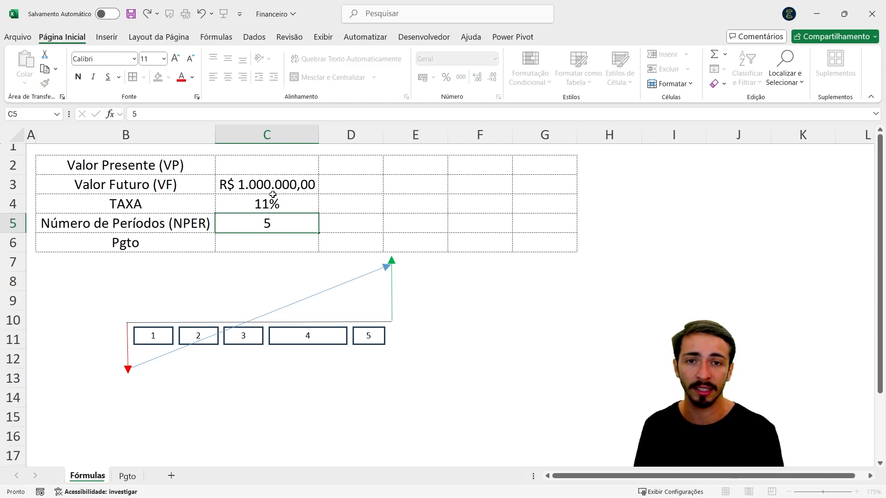
{"action": "key", "text": "Return"}
{"action": "key", "text": "Up"}
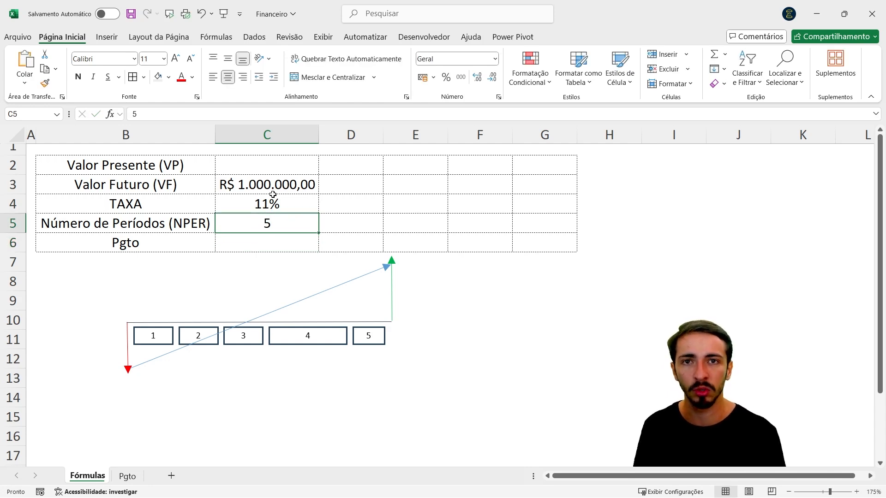
- Enter 0 as the Pgto value in C6
{"action": "key", "text": "Up"}
{"action": "key", "text": "Down"}
{"action": "key", "text": "Down"}
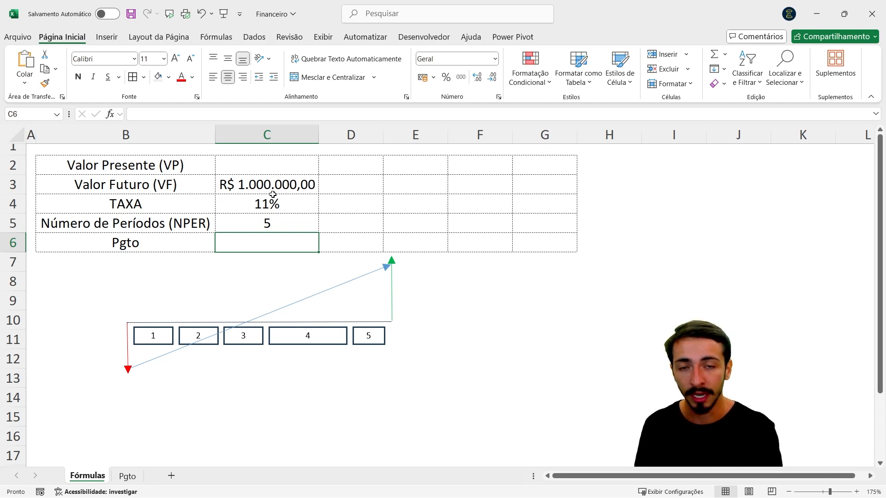
{"action": "type", "text": "0"}
{"action": "key", "text": "Return"}
{"action": "key", "text": "Up"}
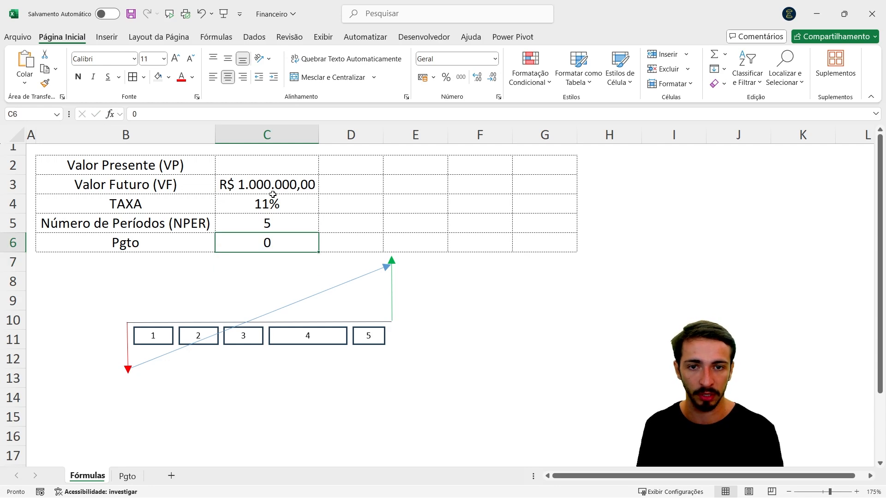
- Review the Valor Futuro, TAXA, NPER and Pgto entries in the financial variables table
{"action": "key", "text": "Up"}
{"action": "key", "text": "Up"}
{"action": "key", "text": "Up"}
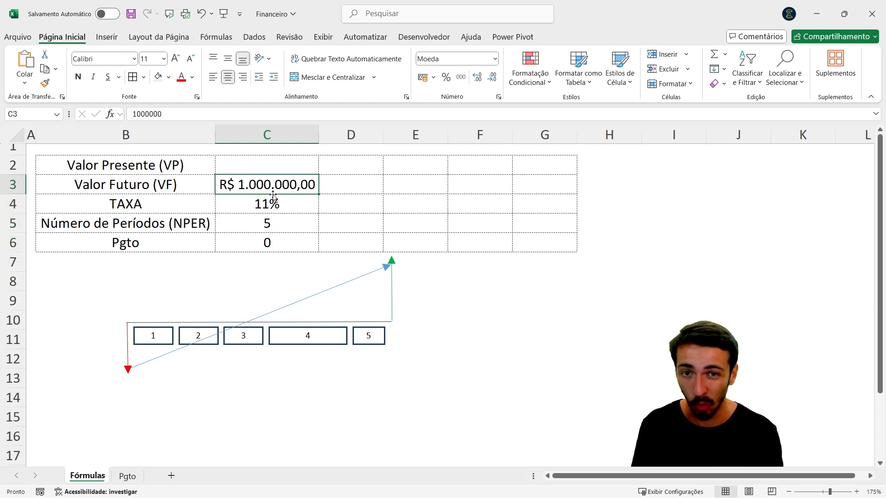
{"action": "key", "text": "Down"}
{"action": "key", "text": "Down"}
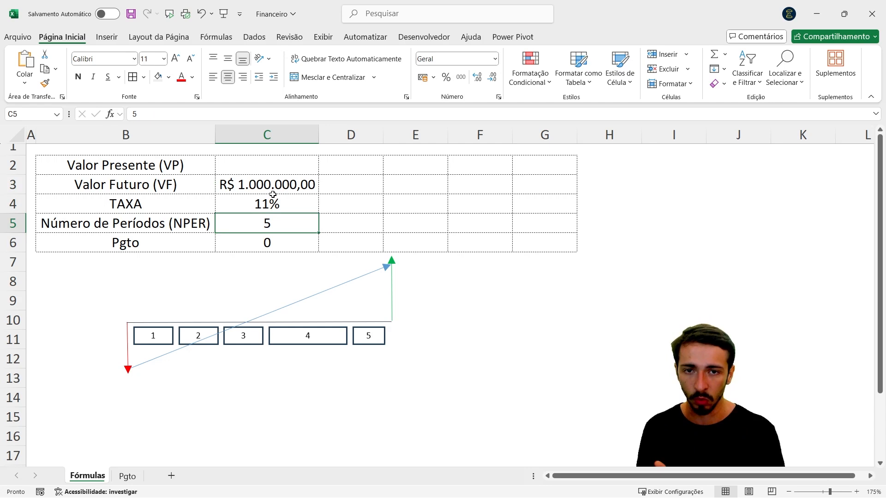
{"action": "key", "text": "Up"}
{"action": "key", "text": "Up"}
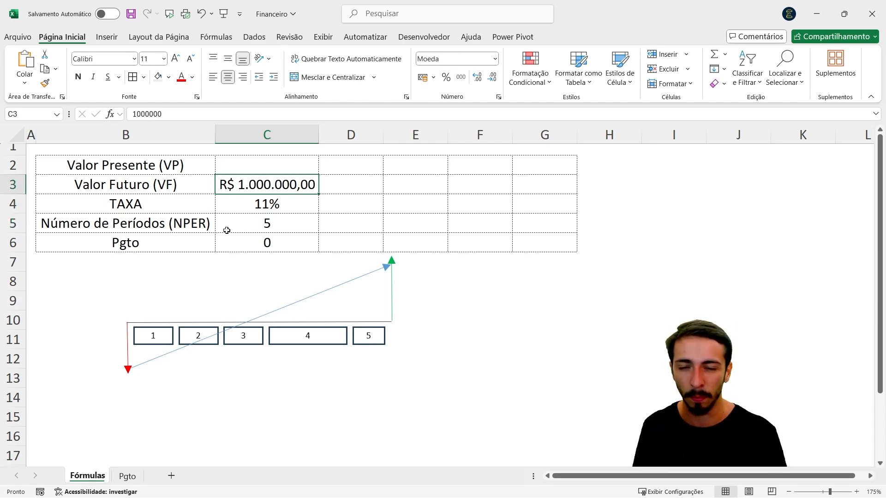
{"action": "left_click", "coordinate": [158, 248]}
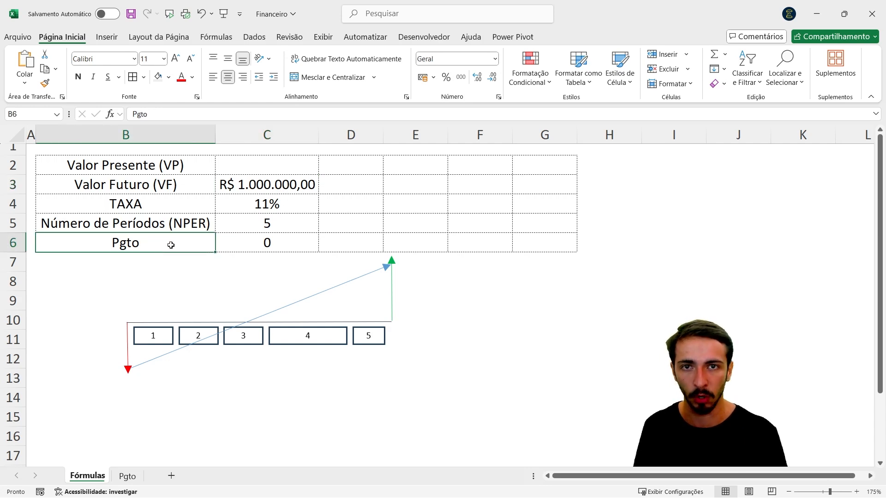
- Calculate the Valor Presente (VP) in C2 with the formula =VP(C4;C5;C6;C3;0)
{"action": "left_click", "coordinate": [244, 166]}
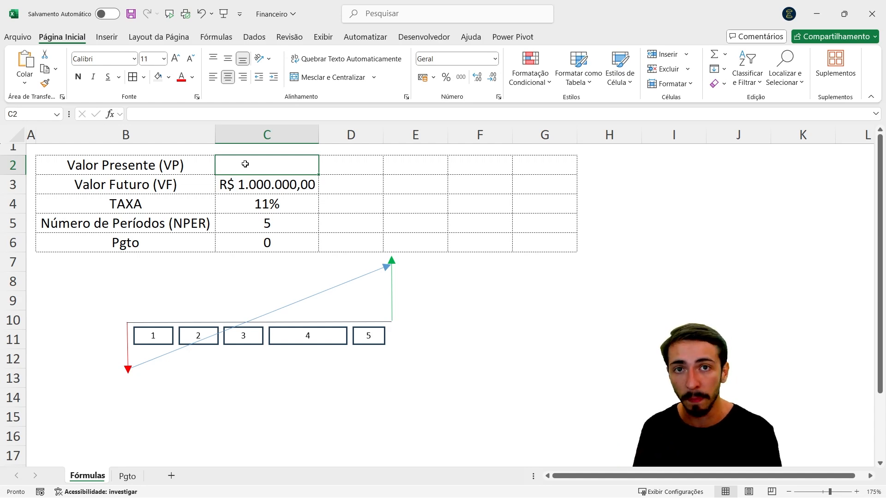
{"action": "type", "text": "=vp"}
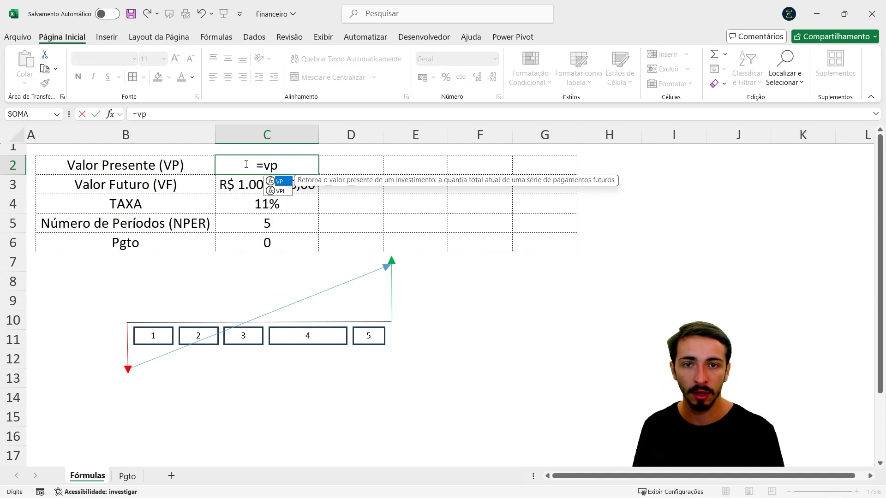
{"action": "key", "text": "Tab"}
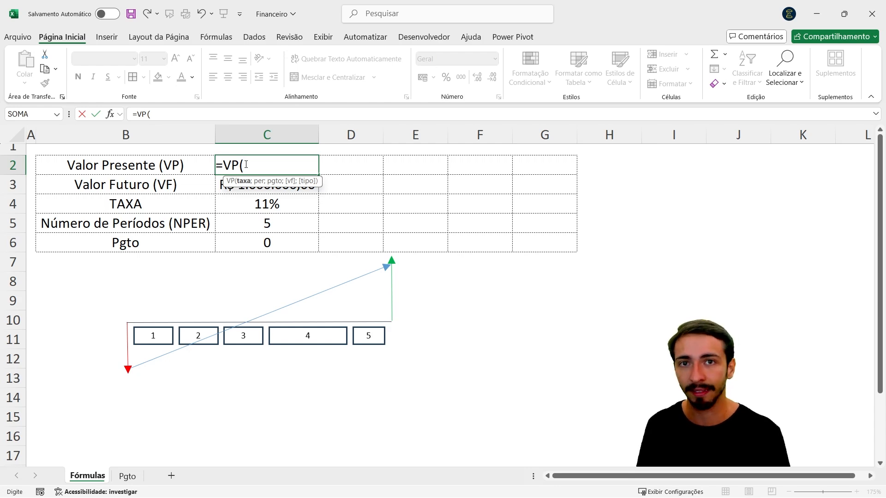
{"action": "left_click", "coordinate": [253, 209]}
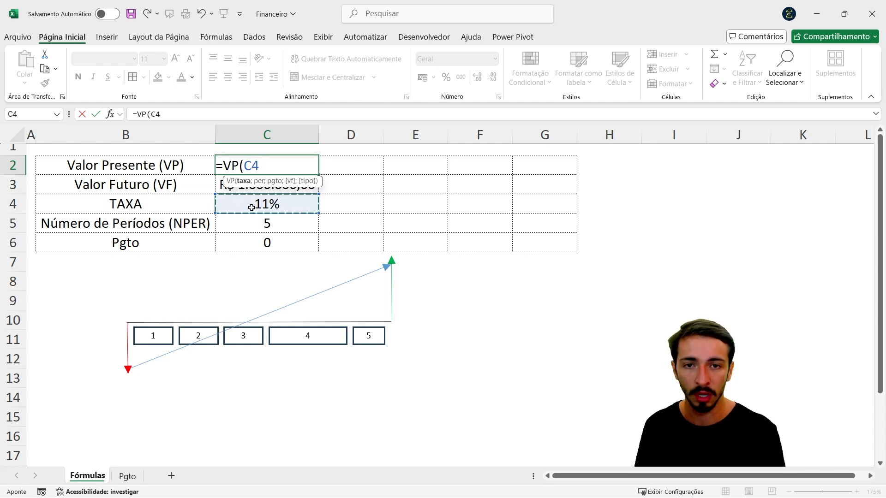
{"action": "type", "text": ";"}
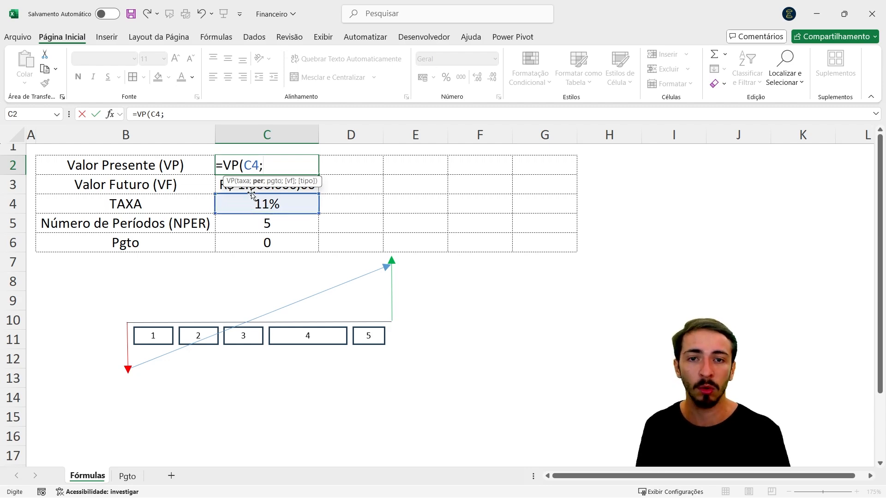
{"action": "left_click", "coordinate": [280, 225]}
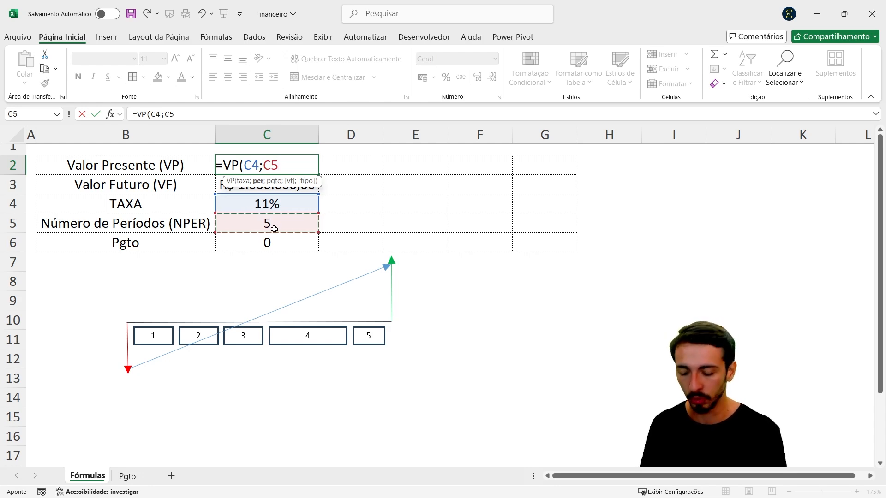
{"action": "type", "text": ";"}
{"action": "left_click", "coordinate": [279, 245]}
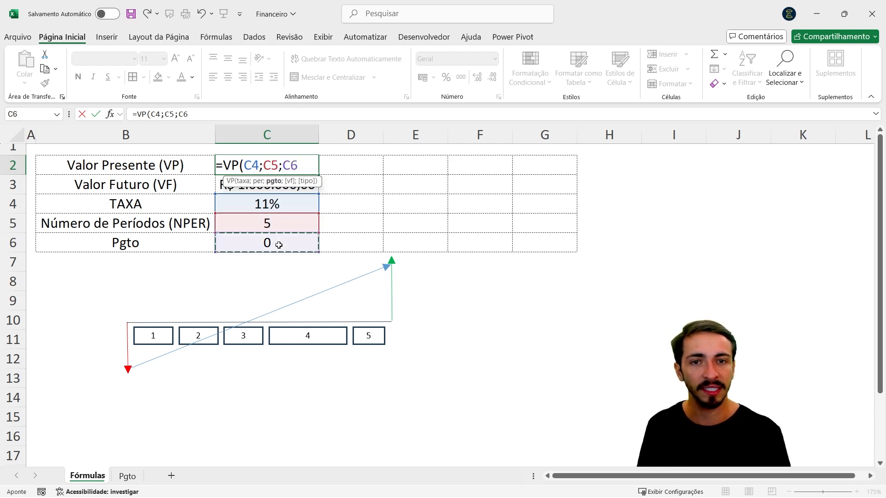
{"action": "type", "text": ";"}
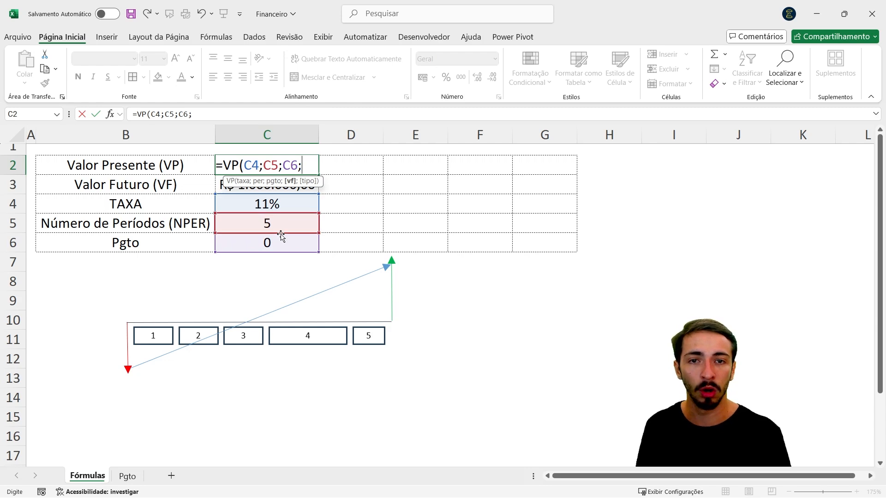
{"action": "left_click", "coordinate": [217, 184]}
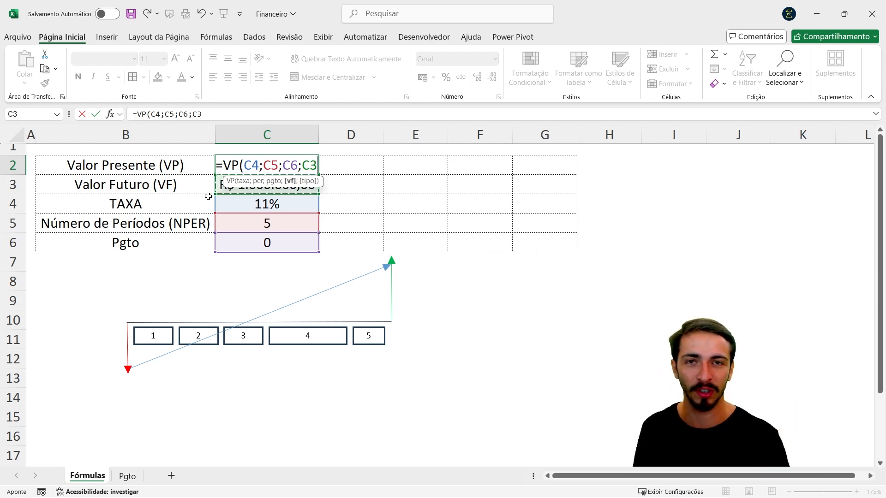
{"action": "type", "text": ";"}
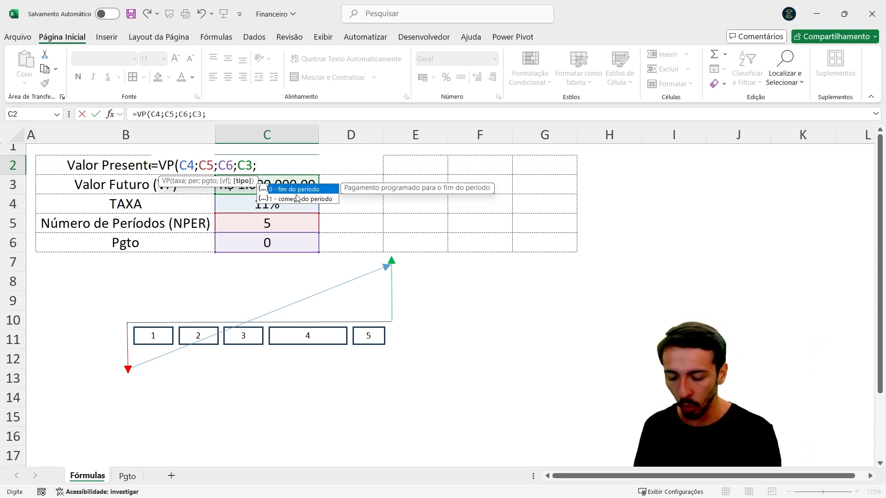
{"action": "type", "text": "0"}
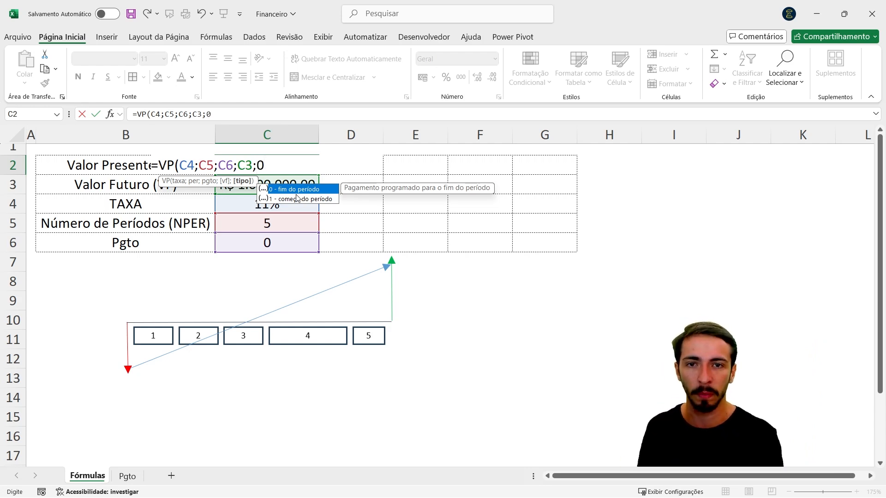
{"action": "type", "text": ")"}
{"action": "key", "text": "Return"}
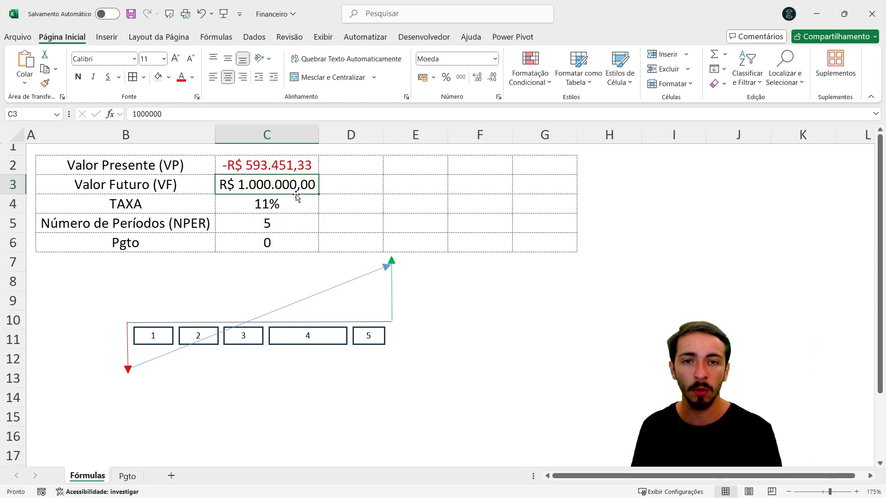
- Compare the calculated Valor Presente with the TAXA, NPER and Valor Futuro values behind it
{"action": "key", "text": "Up"}
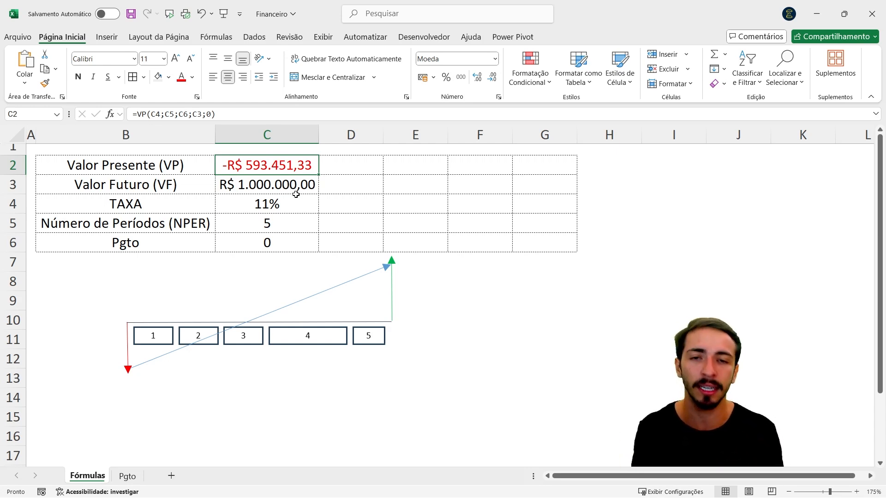
{"action": "left_click", "coordinate": [296, 195]}
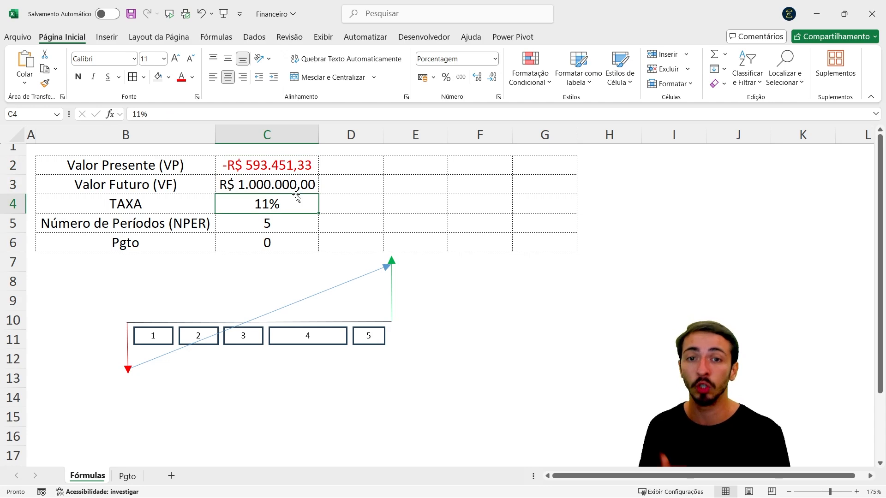
{"action": "key", "text": "Down"}
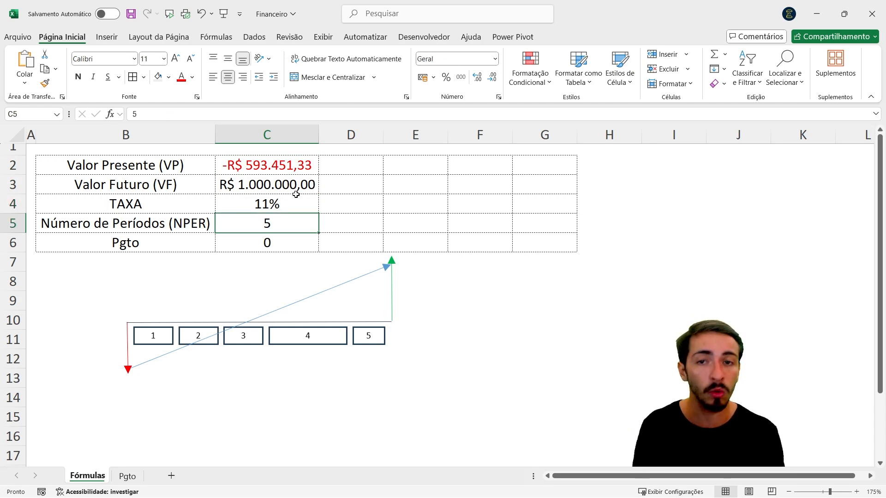
{"action": "key", "text": "Up"}
{"action": "key", "text": "Up"}
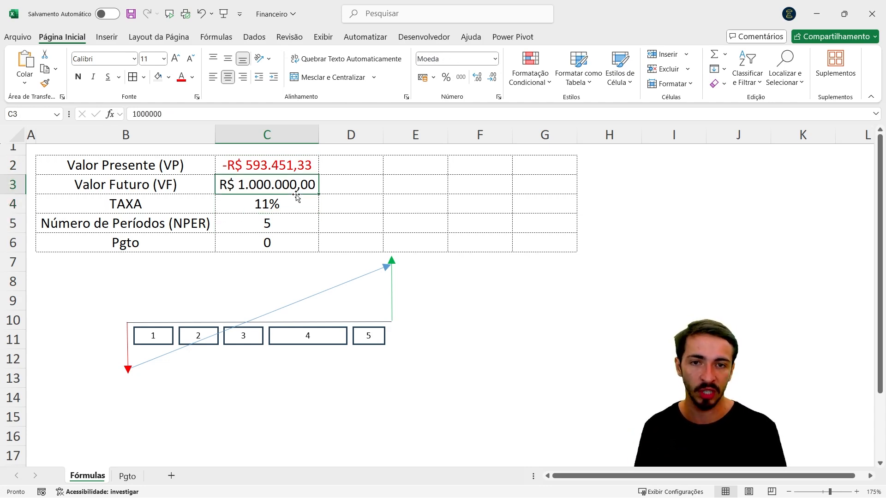
- Set the TAXA in C4 to 15% and check the Valor Presente formula result in C2
{"action": "key", "text": "Down"}
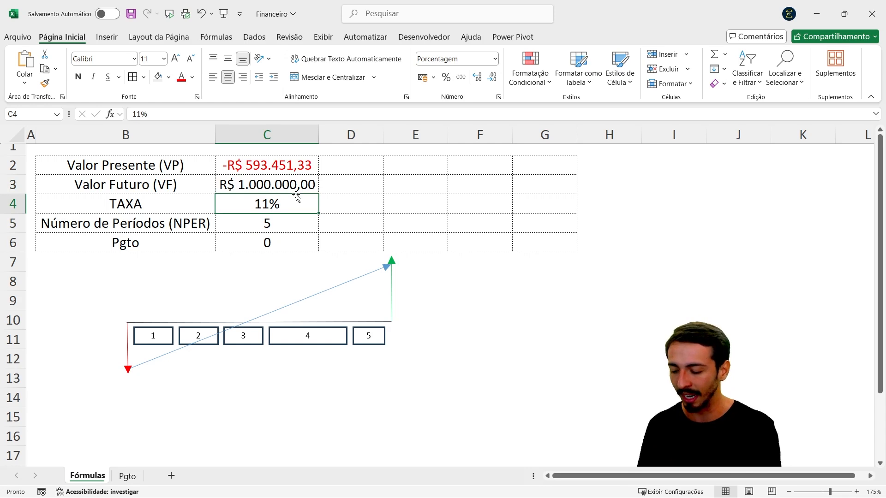
{"action": "type", "text": "15"}
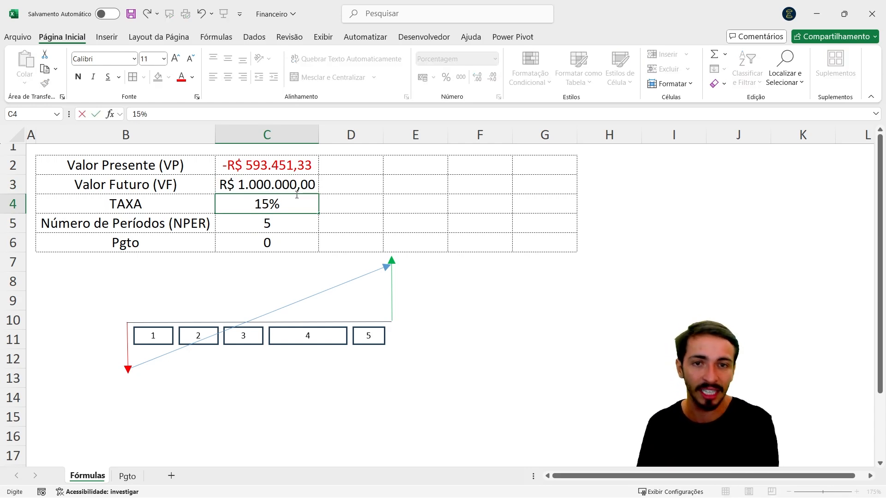
{"action": "key", "text": "Return"}
{"action": "key", "text": "Up"}
{"action": "key", "text": "Up"}
{"action": "key", "text": "Up"}
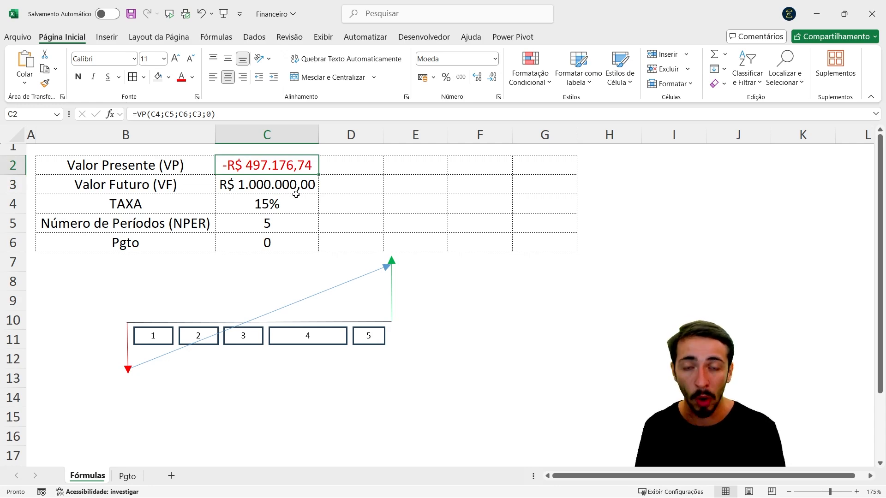
- Set the TAXA in C4 to 20% and check its effect on the Valor Presente
{"action": "key", "text": "Down"}
{"action": "key", "text": "Down"}
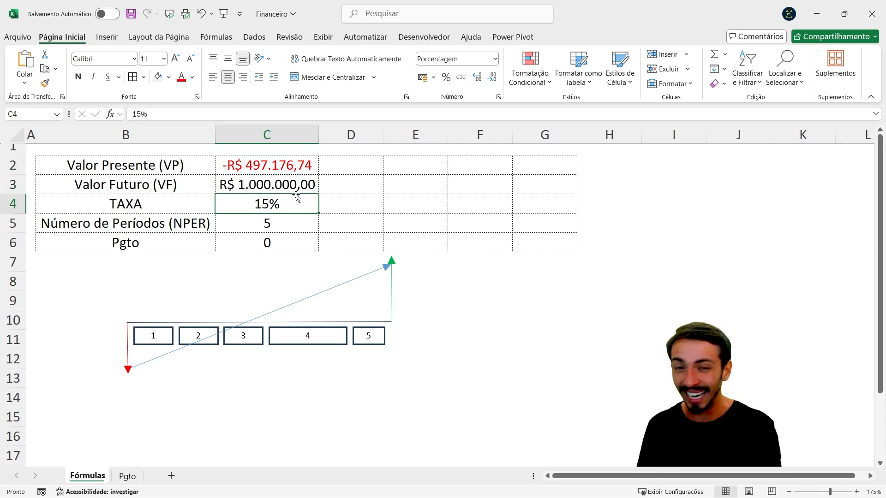
{"action": "type", "text": "20"}
{"action": "key", "text": "Return"}
{"action": "key", "text": "Up"}
{"action": "key", "text": "Up"}
{"action": "key", "text": "Up"}
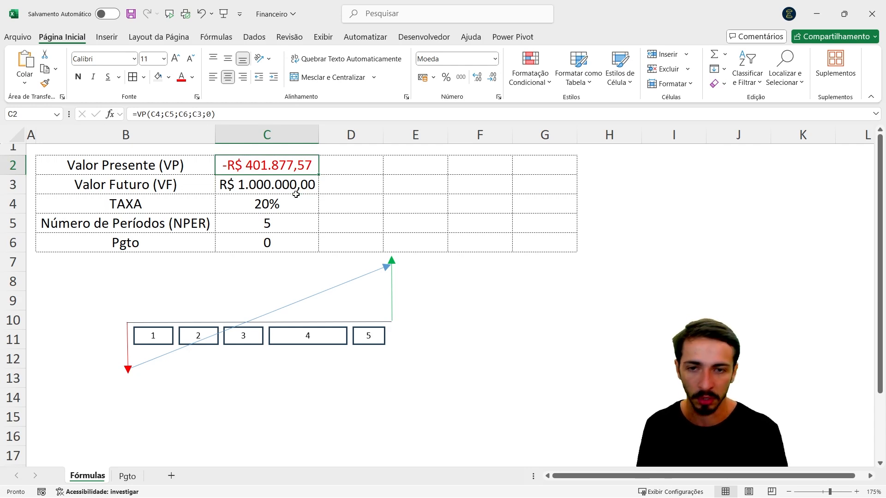
- Undo the last two TAXA changes in C4
{"action": "key", "text": "ctrl+z"}
{"action": "key", "text": "ctrl+z"}
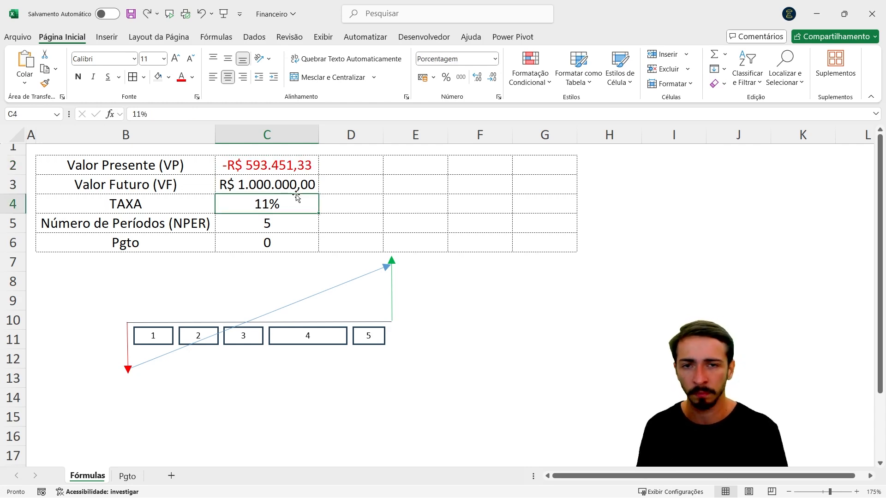
{"action": "key", "text": "Up"}
{"action": "key", "text": "Up"}
- Set the Número de Períodos (NPER) in C5 to 10 and check the Valor Presente in C2
{"action": "key", "text": "Down"}
{"action": "key", "text": "Down"}
{"action": "key", "text": "Down"}
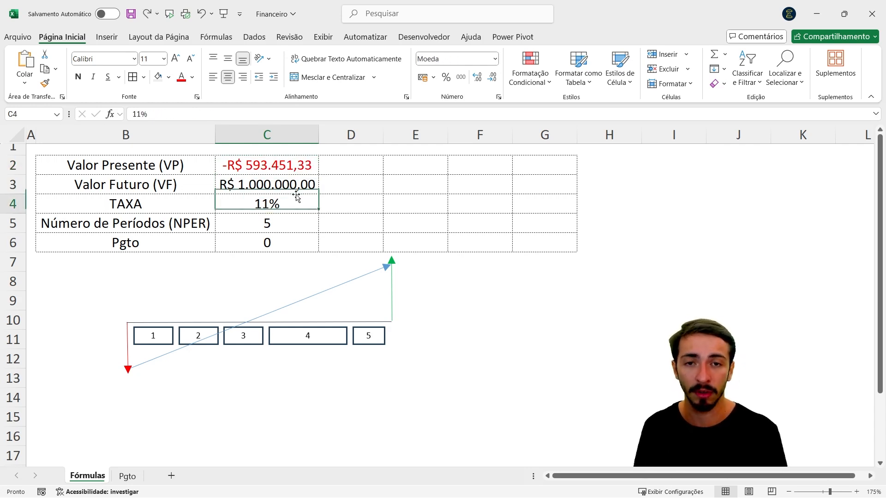
{"action": "type", "text": "10"}
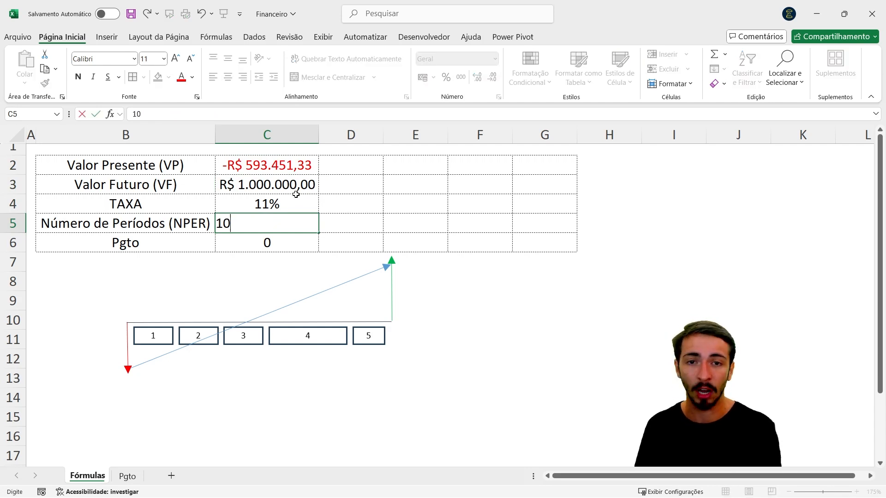
{"action": "key", "text": "Return"}
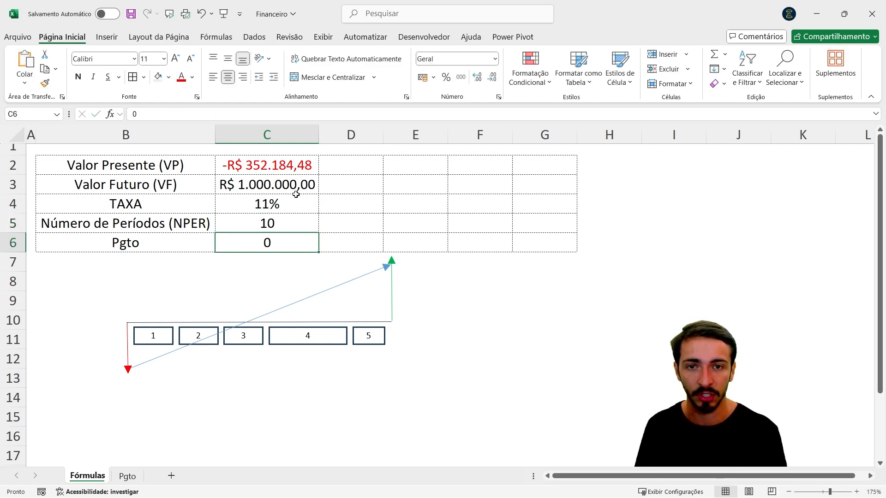
{"action": "key", "text": "Up"}
{"action": "key", "text": "Up"}
{"action": "key", "text": "Up"}
{"action": "key", "text": "Up"}
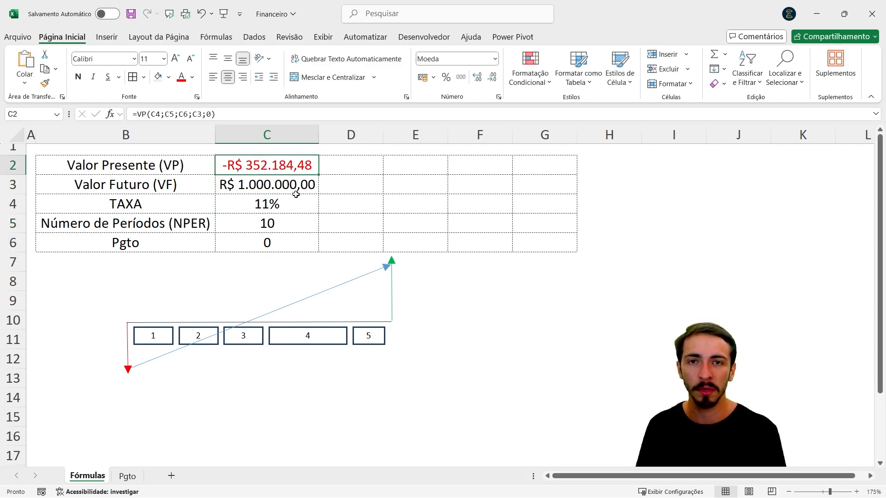
- Examine how the NPER, TAXA and Valor Futuro in column C relate to the calculated Valor Presente
{"action": "key", "text": "Down"}
{"action": "key", "text": "Down"}
{"action": "key", "text": "Down"}
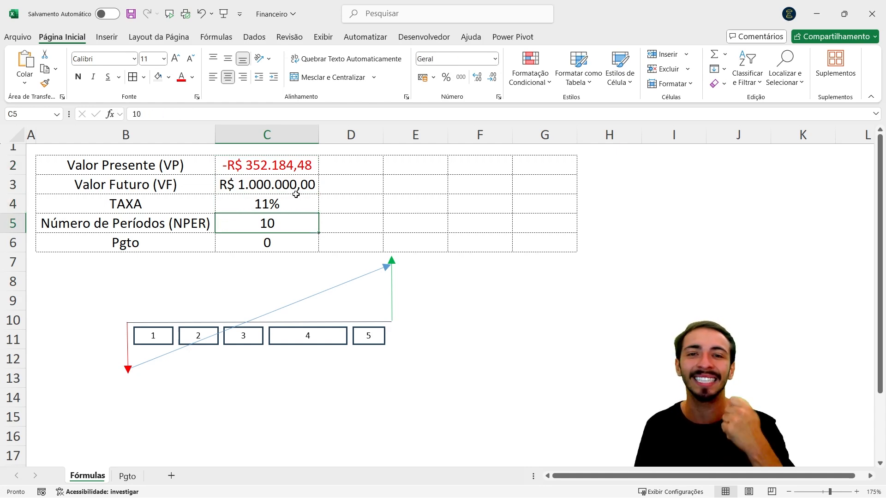
{"action": "left_click", "coordinate": [295, 194]}
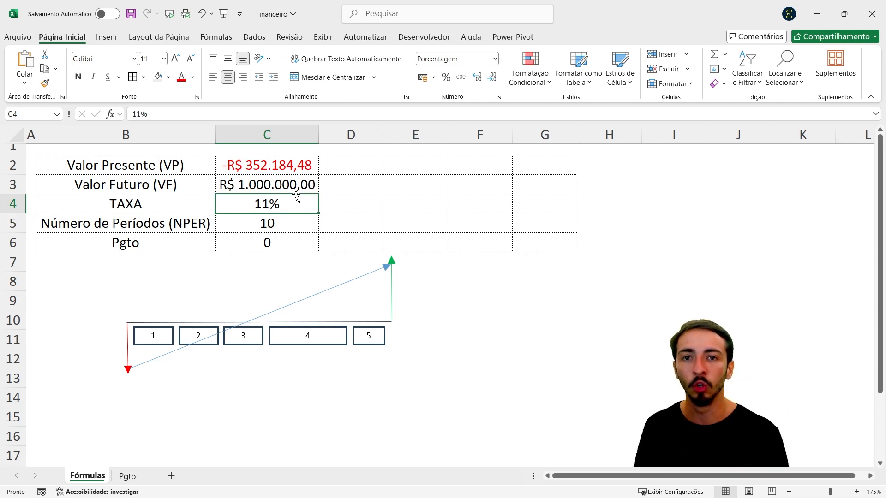
{"action": "key", "text": "Up"}
{"action": "key", "text": "Up"}
{"action": "key", "text": "Down"}
{"action": "key", "text": "Down"}
{"action": "key", "text": "Down"}
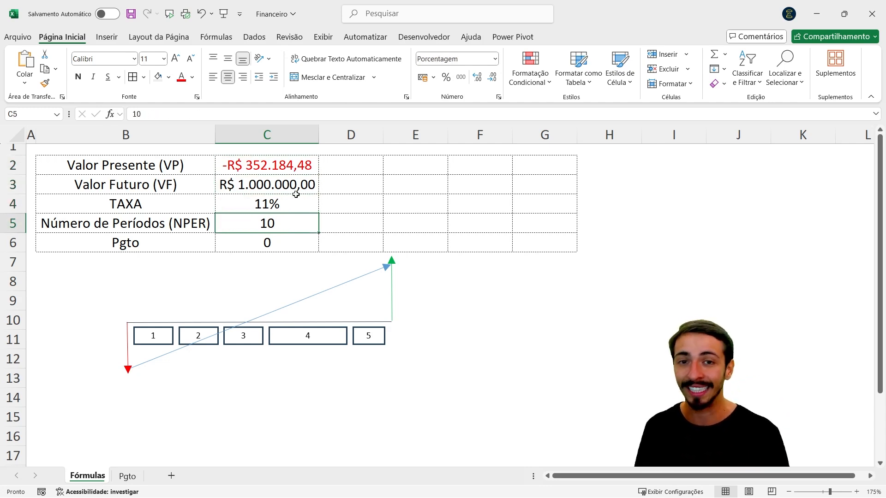
{"action": "key", "text": "Up"}
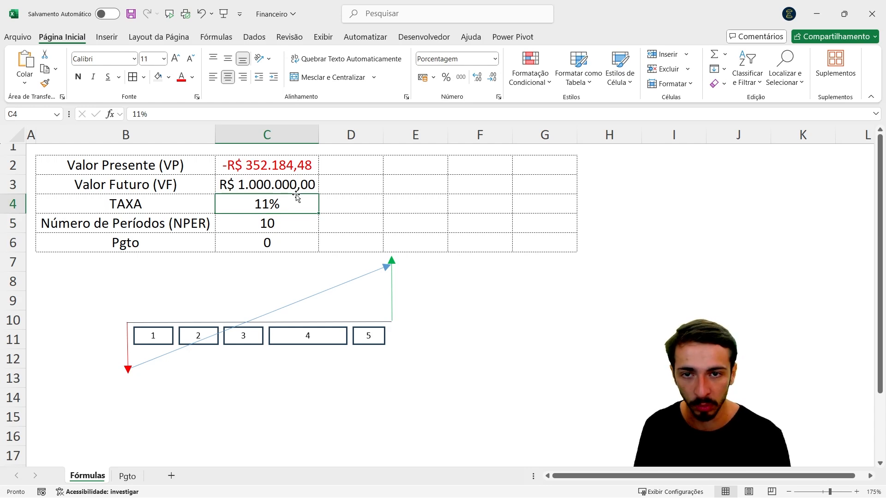
{"action": "key", "text": "Up"}
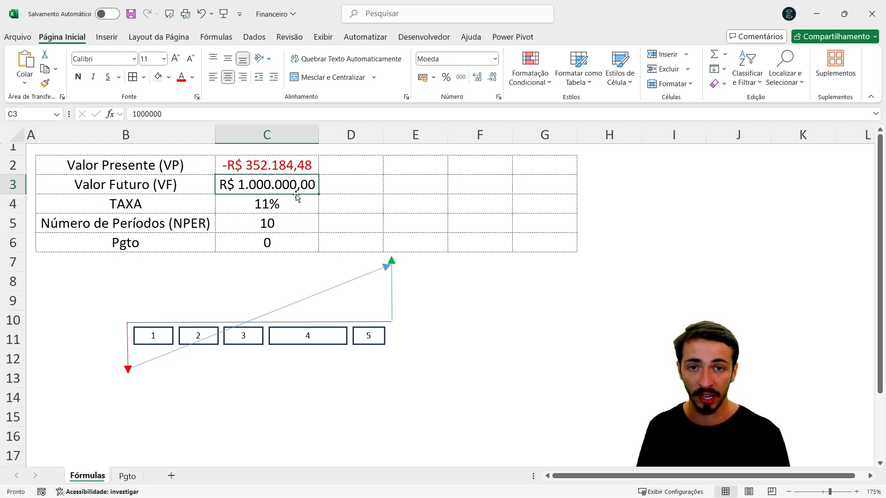
- Enter 100000 as the Valor Presente of the second scenario in D2
{"action": "key", "text": "Up"}
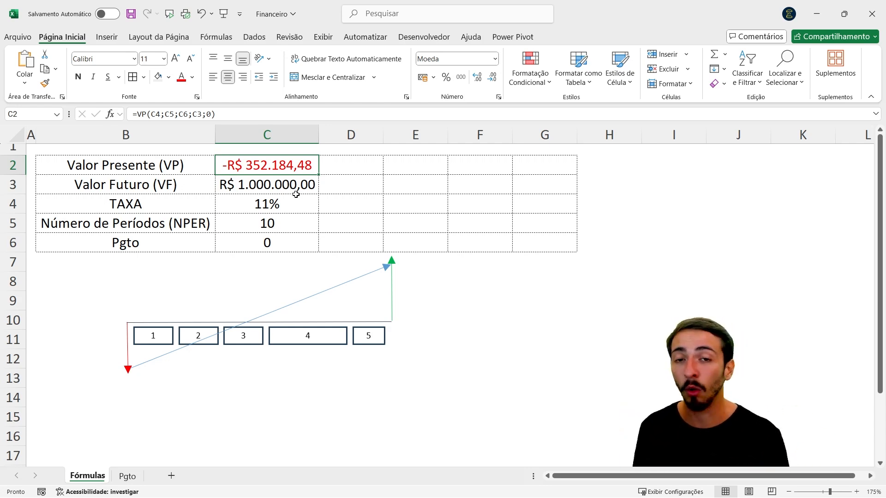
{"action": "key", "text": "Right"}
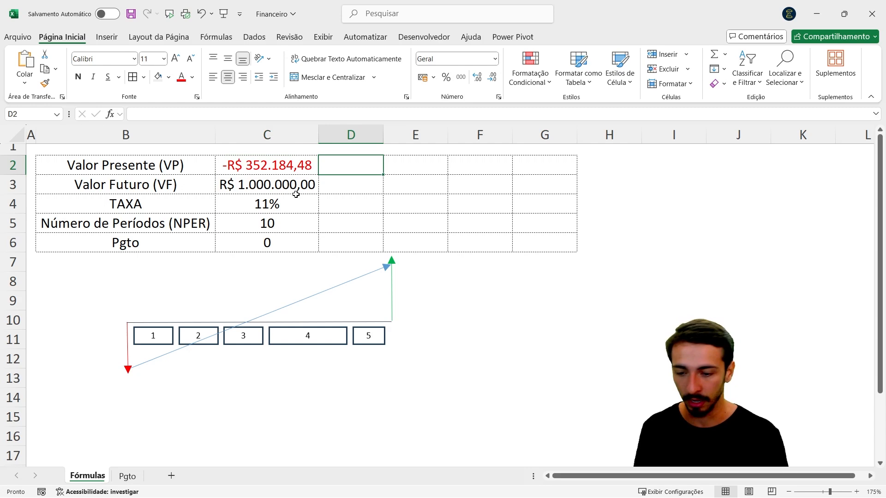
{"action": "type", "text": "10000"}
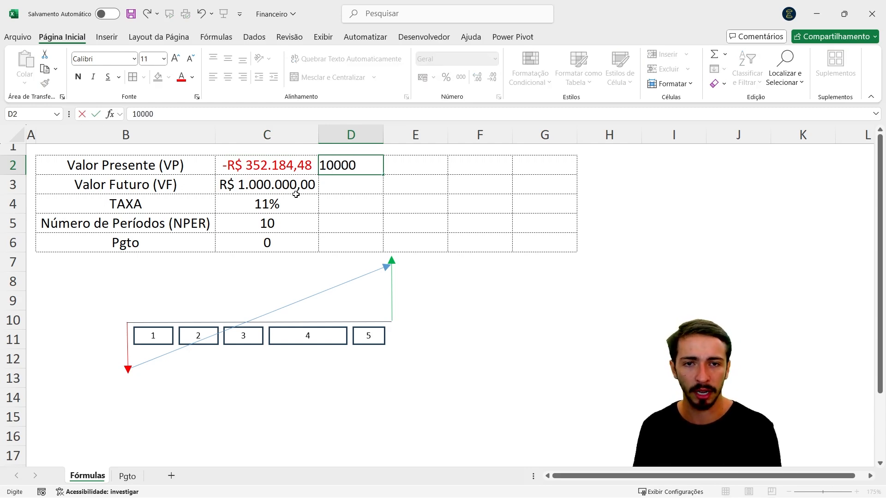
{"action": "type", "text": "0"}
{"action": "key", "text": "ctrl+Return"}
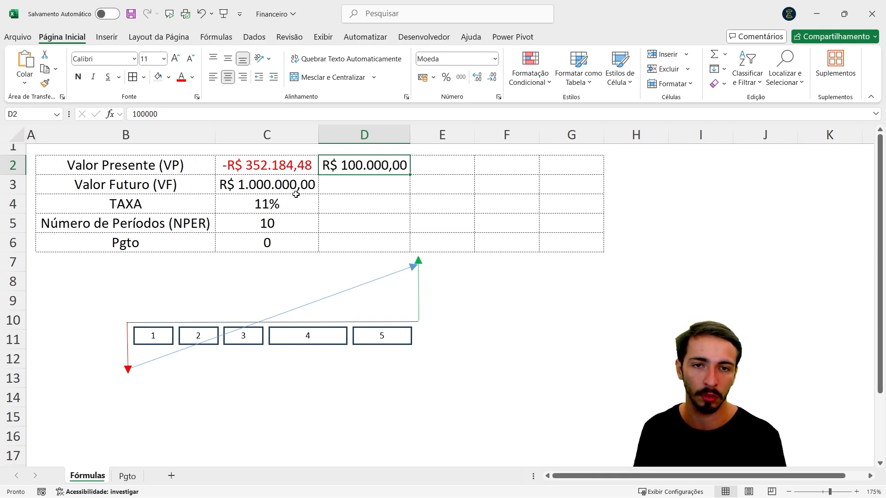
- Fill the second scenario's TAXA with 10%, NPER with 5 and Pgto with 0 in D4:D6
{"action": "key", "text": "Return"}
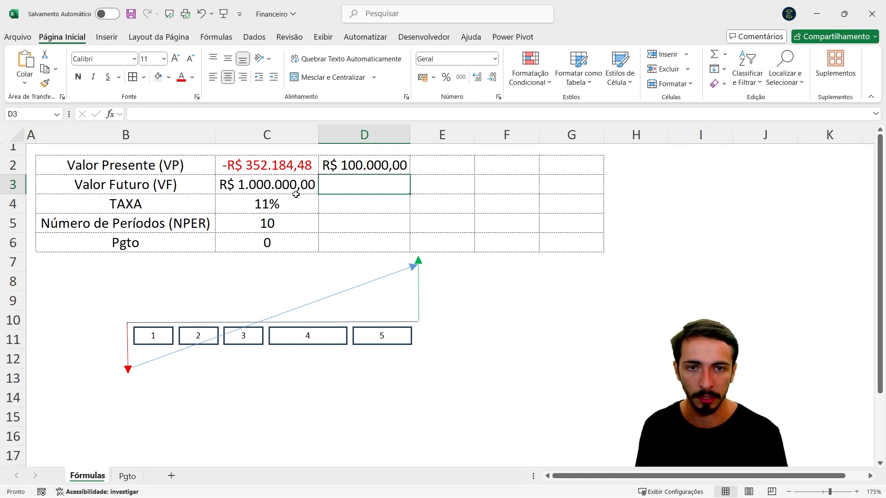
{"action": "key", "text": "Return"}
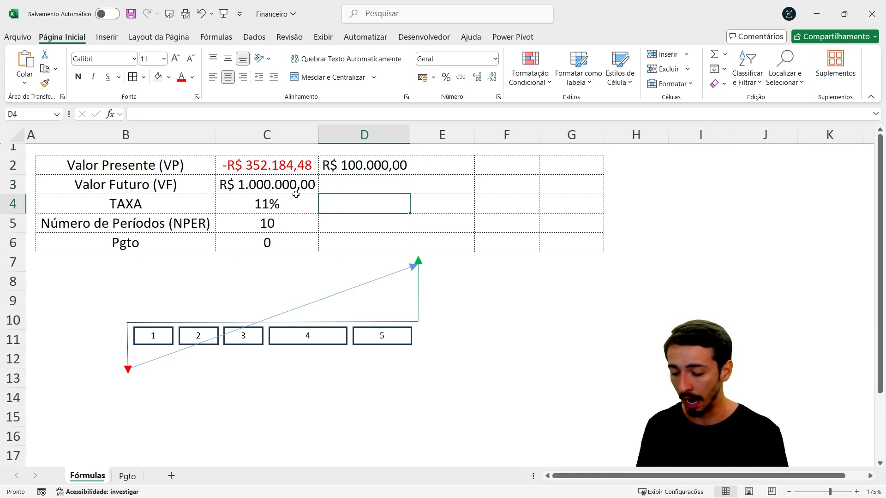
{"action": "type", "text": "10"}
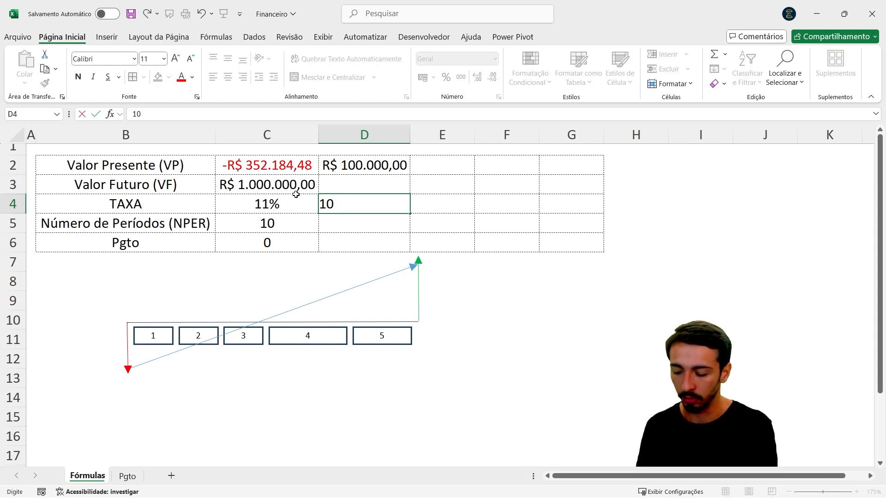
{"action": "type", "text": "%"}
{"action": "key", "text": "Return"}
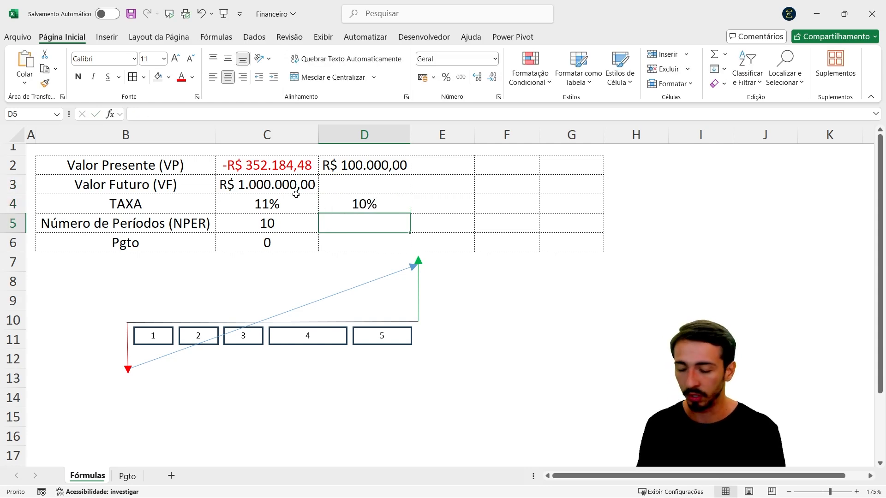
{"action": "type", "text": "5"}
{"action": "key", "text": "Return"}
{"action": "type", "text": "0"}
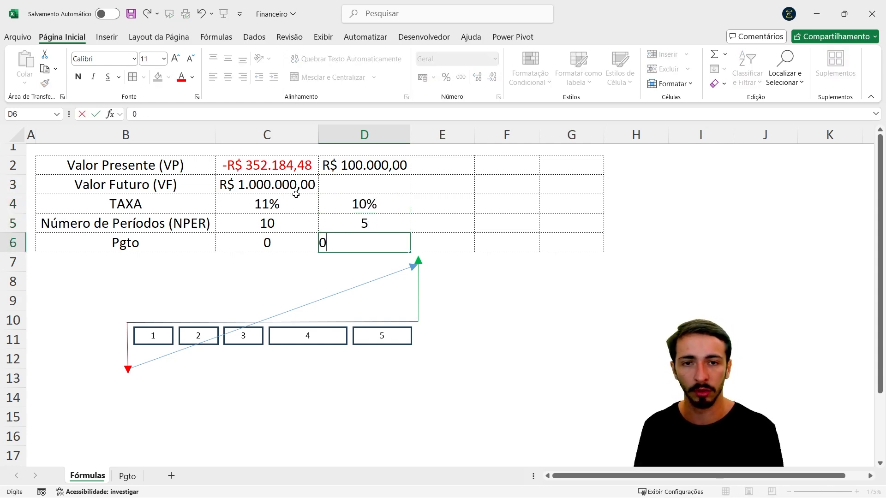
{"action": "key", "text": "Return"}
- Review the second scenario's entries in column D and compare its Valor Presente with the calculated one in C2
{"action": "key", "text": "Up"}
{"action": "key", "text": "Up"}
{"action": "key", "text": "Up"}
{"action": "key", "text": "Up"}
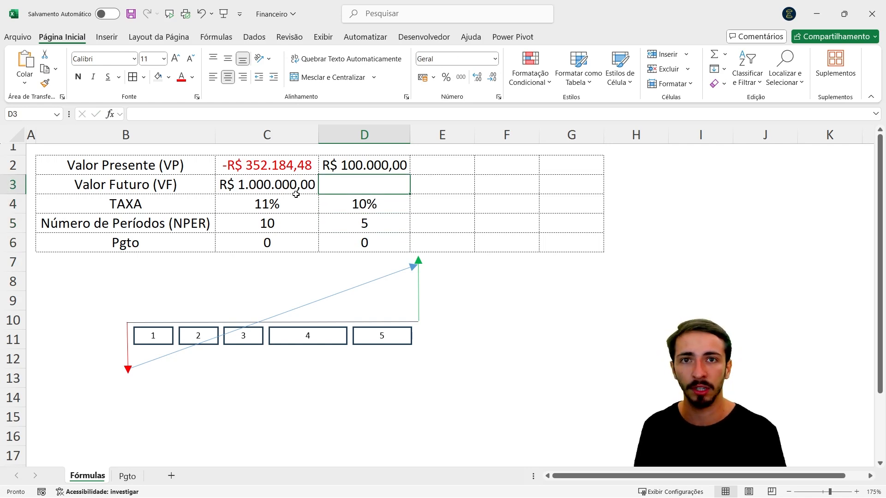
{"action": "key", "text": "Up"}
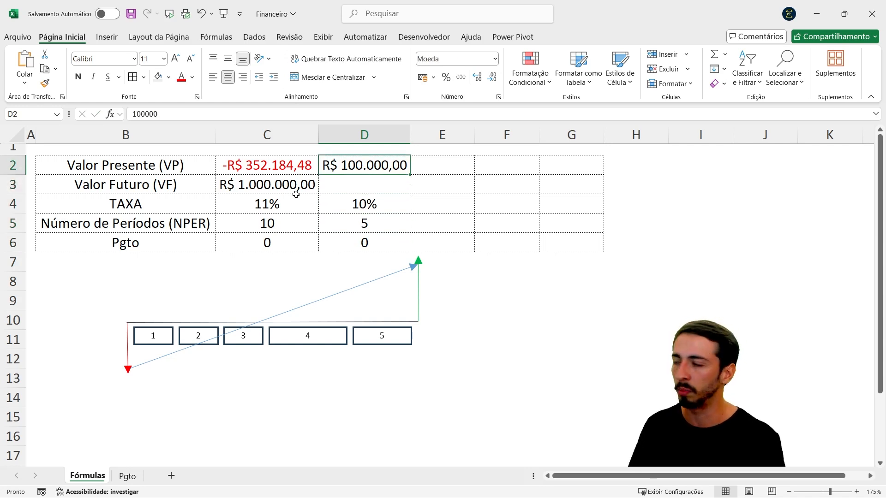
{"action": "key", "text": "Down"}
{"action": "key", "text": "Down"}
{"action": "key", "text": "Down"}
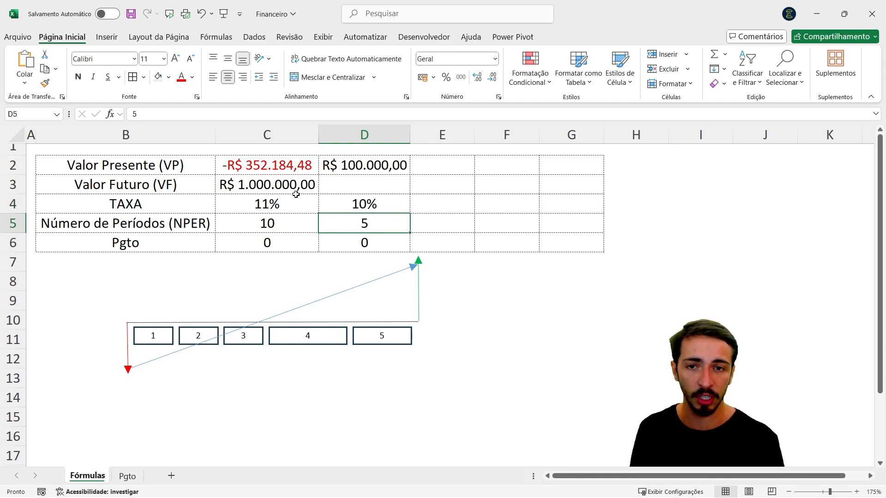
{"action": "key", "text": "Up"}
{"action": "key", "text": "Up"}
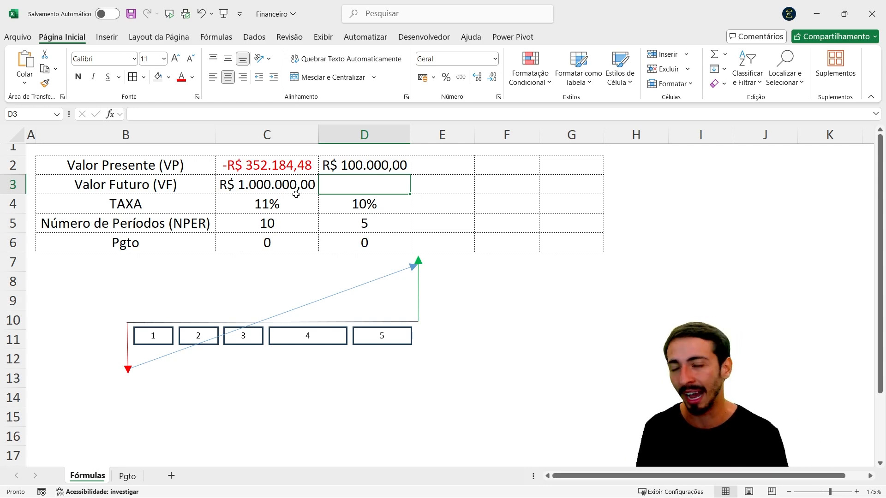
{"action": "key", "text": "Up"}
{"action": "key", "text": "Left"}
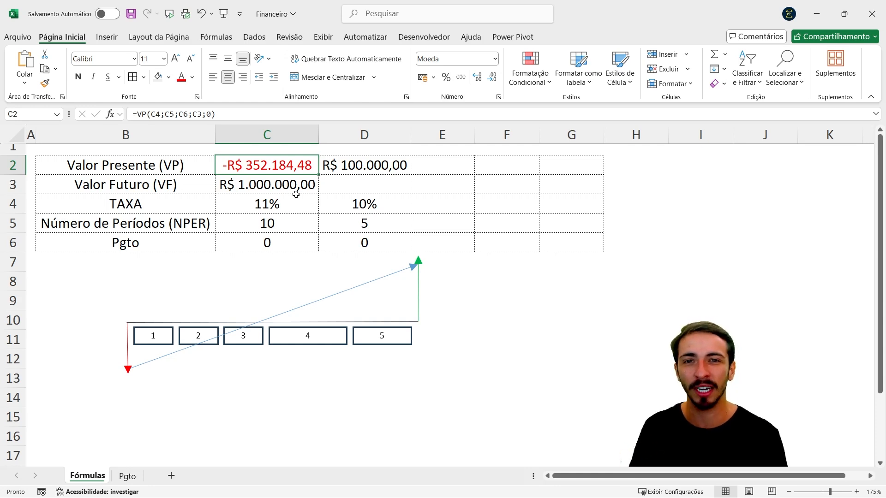
{"action": "key", "text": "Right"}
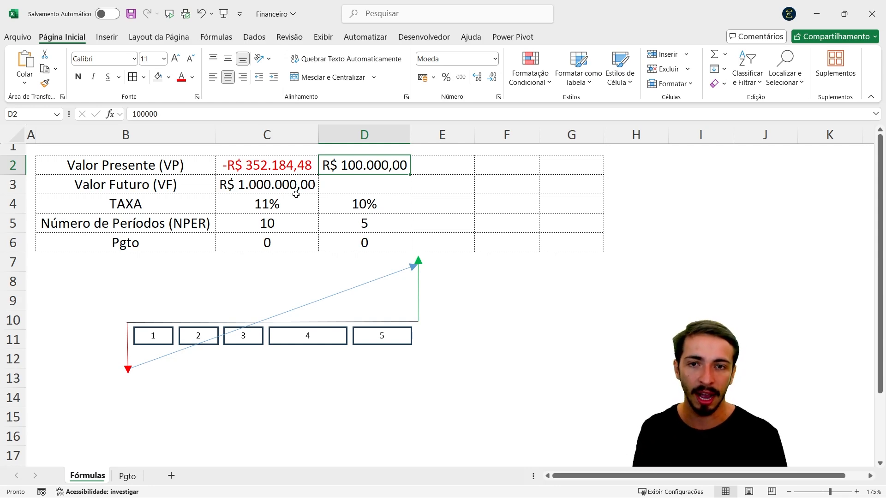
{"action": "key", "text": "Down"}
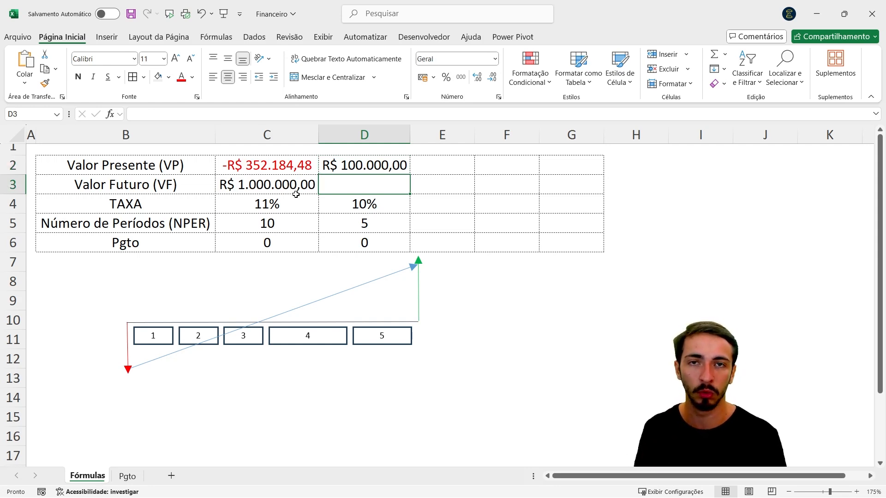
- Make the Valor Presente in D2 negative by changing it to -100000
{"action": "key", "text": "Up"}
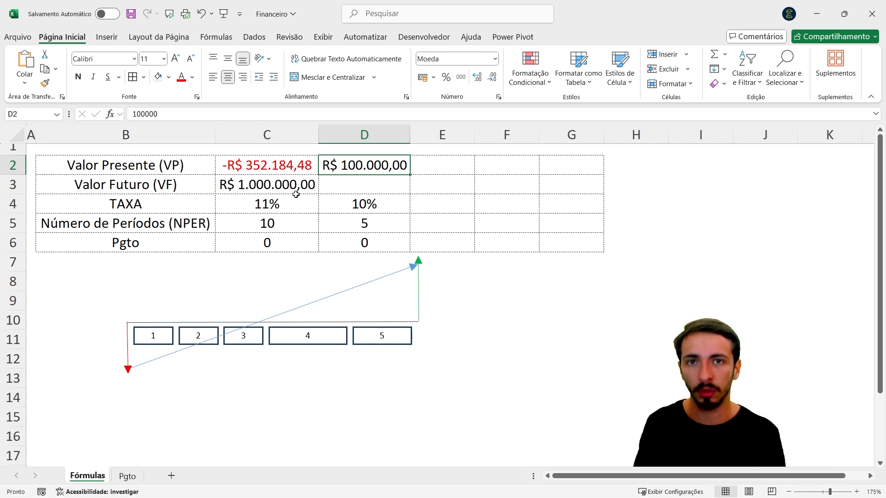
{"action": "key", "text": "F2"}
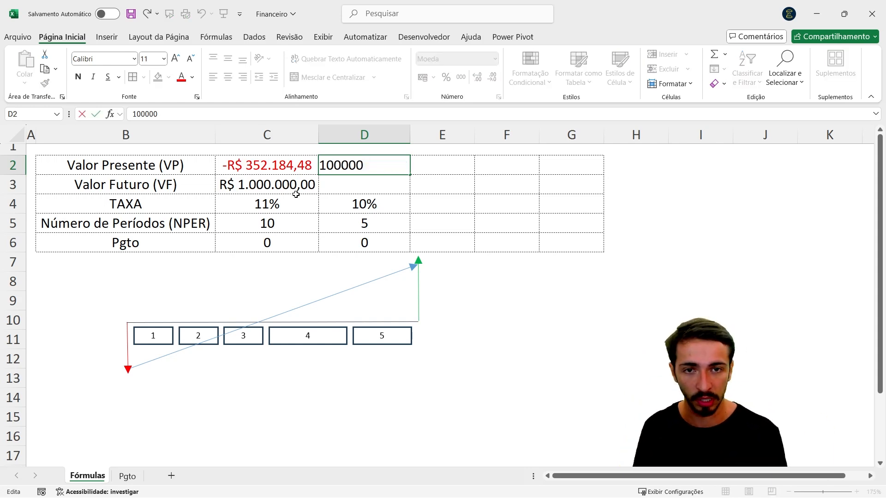
{"action": "key", "text": "Home"}
{"action": "type", "text": "-"}
{"action": "key", "text": "Return"}
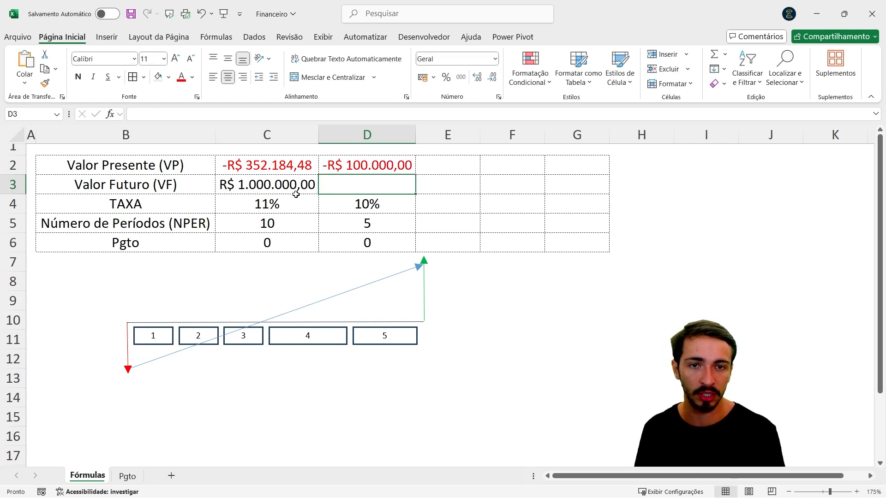
{"action": "key", "text": "Up"}
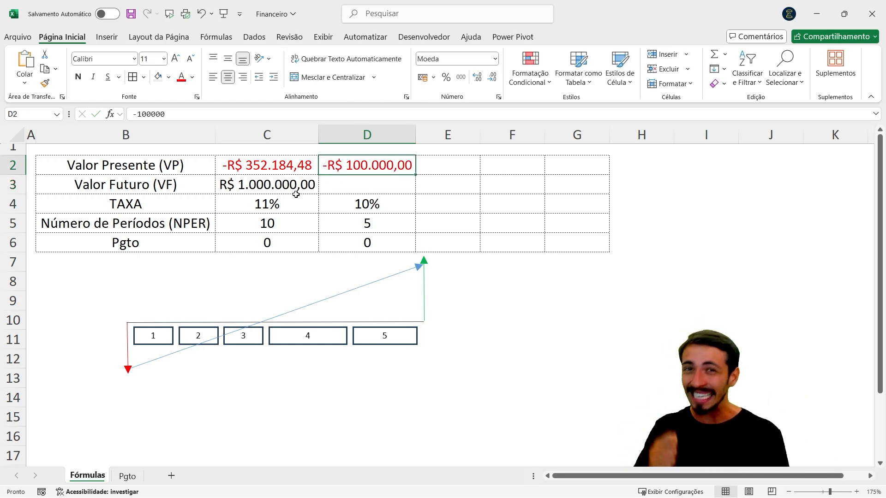
- Calculate the second scenario's Valor Futuro in D3 with the formula =VF(D4;D5;D6;D2;0)
{"action": "key", "text": "Down"}
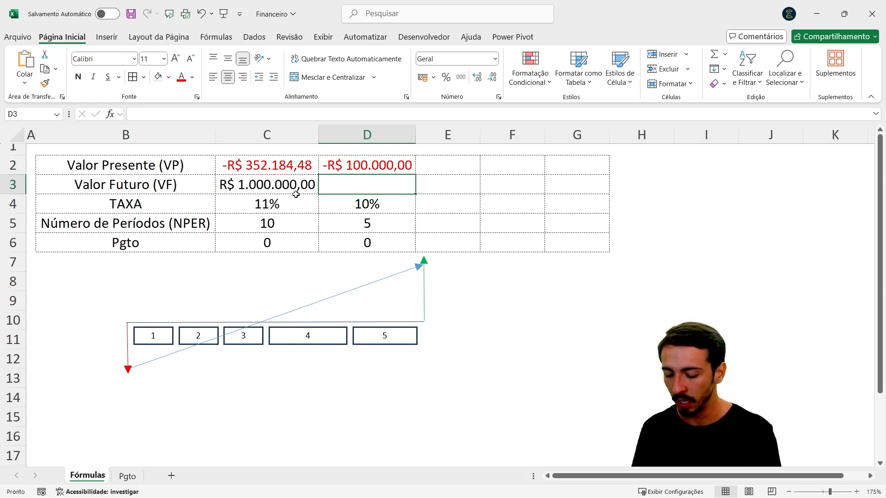
{"action": "type", "text": "=vf"}
{"action": "key", "text": "Tab"}
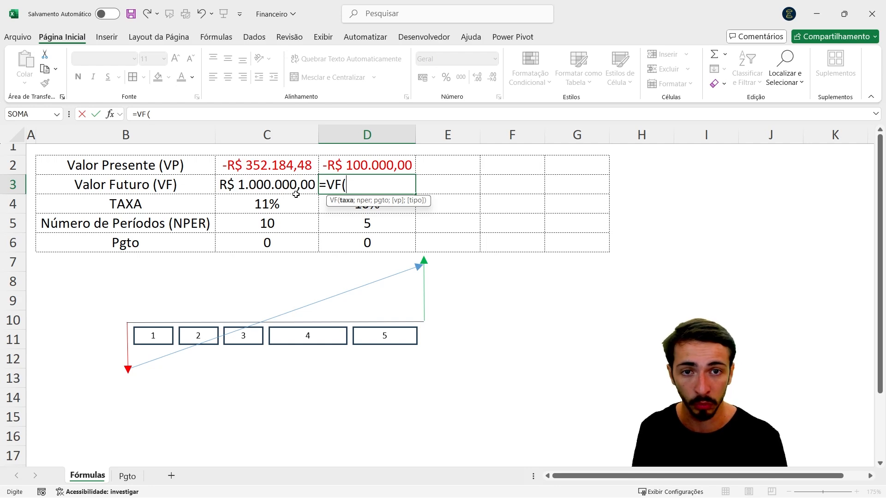
{"action": "key", "text": "Down"}
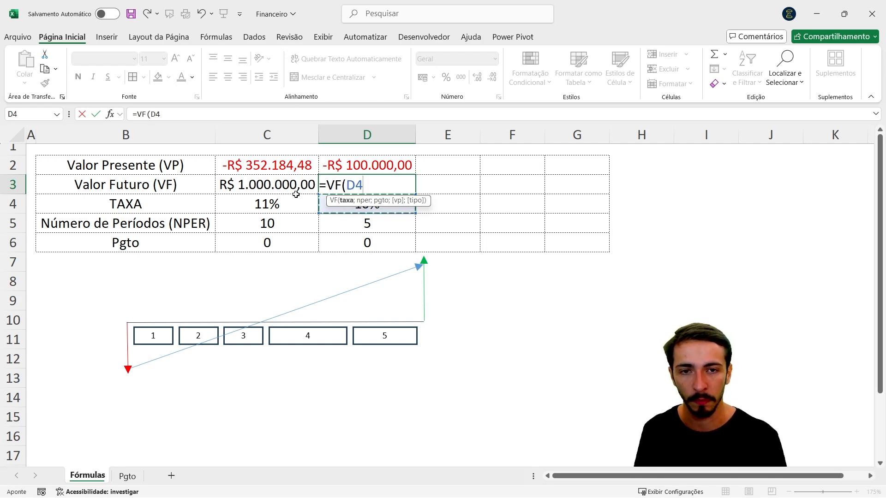
{"action": "type", "text": ";"}
{"action": "key", "text": "Down"}
{"action": "key", "text": "Down"}
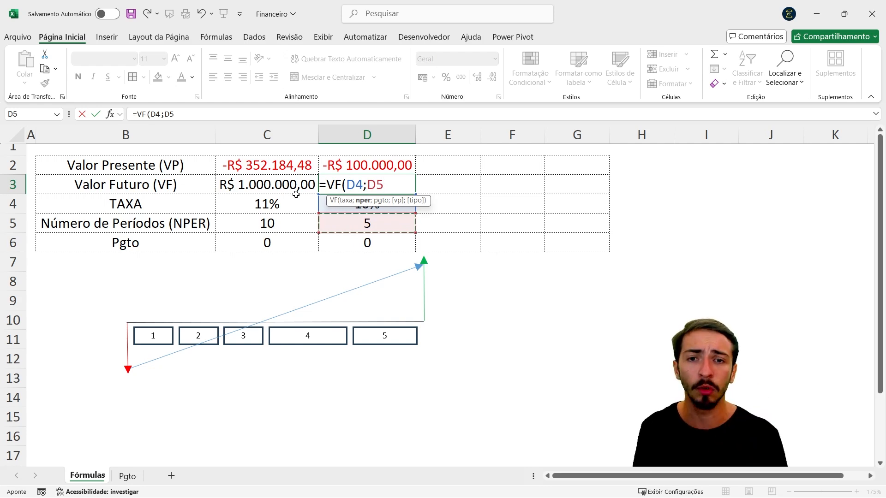
{"action": "type", "text": ";"}
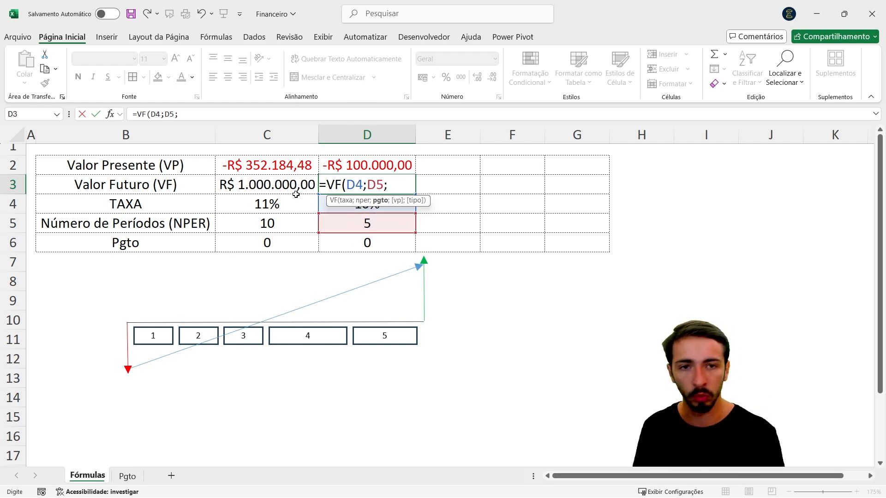
{"action": "key", "text": "Down"}
{"action": "key", "text": "Down"}
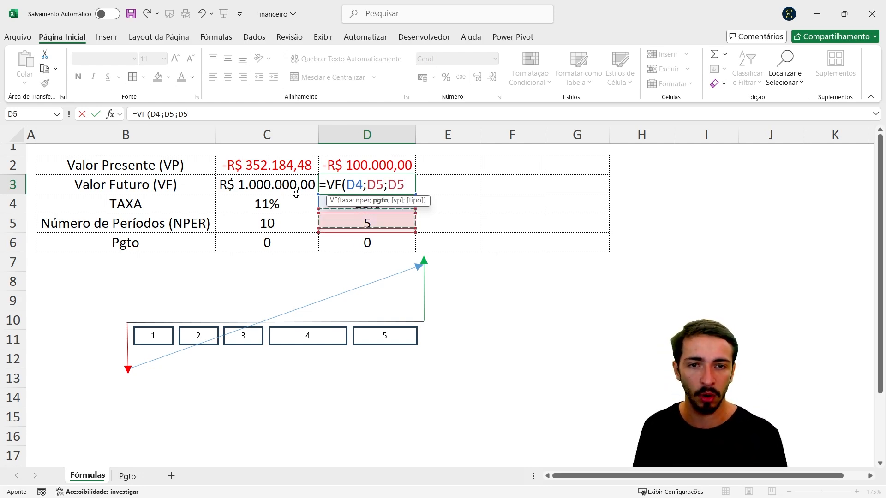
{"action": "key", "text": "Down"}
{"action": "type", "text": ";"}
{"action": "key", "text": "Up"}
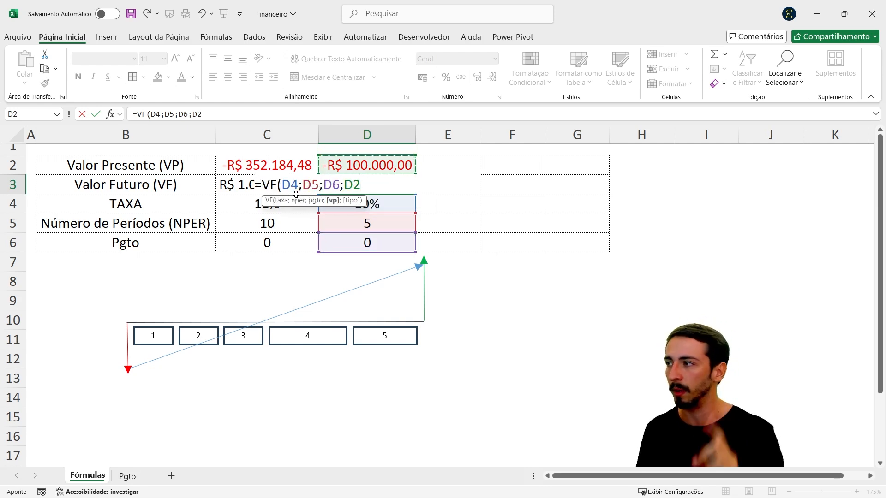
{"action": "type", "text": ";"}
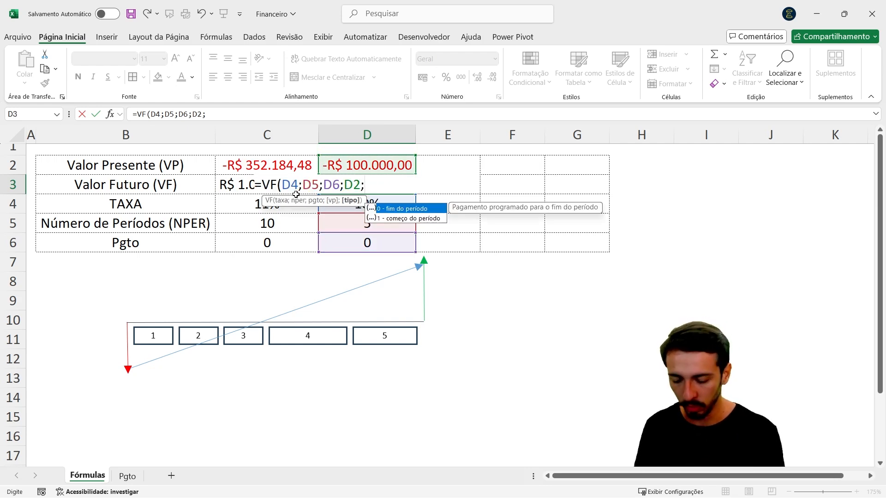
{"action": "type", "text": "0"}
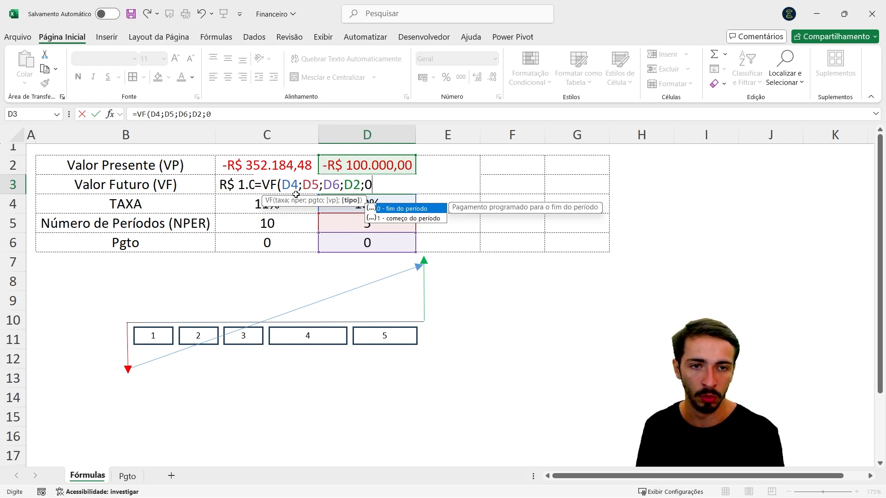
{"action": "type", "text": ")"}
{"action": "key", "text": "Return"}
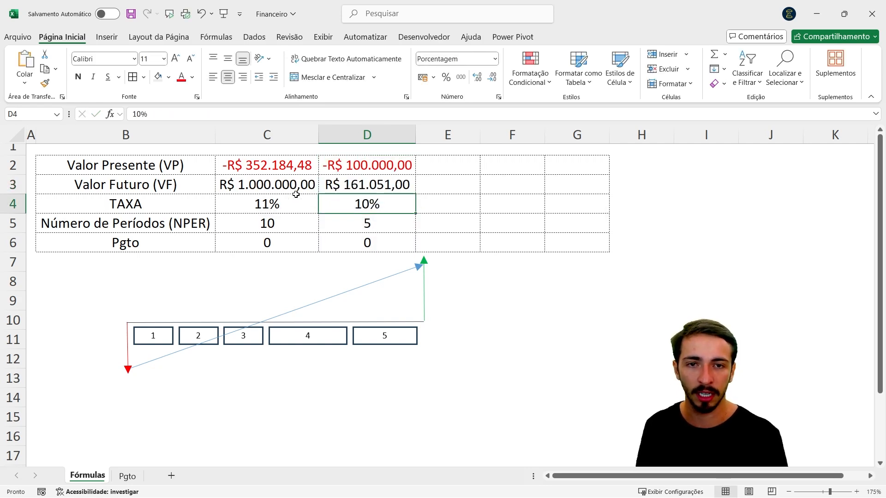
- Review the calculated Valor Futuro in D3 against the second scenario's number of periods and Valor Presente
{"action": "key", "text": "Up"}
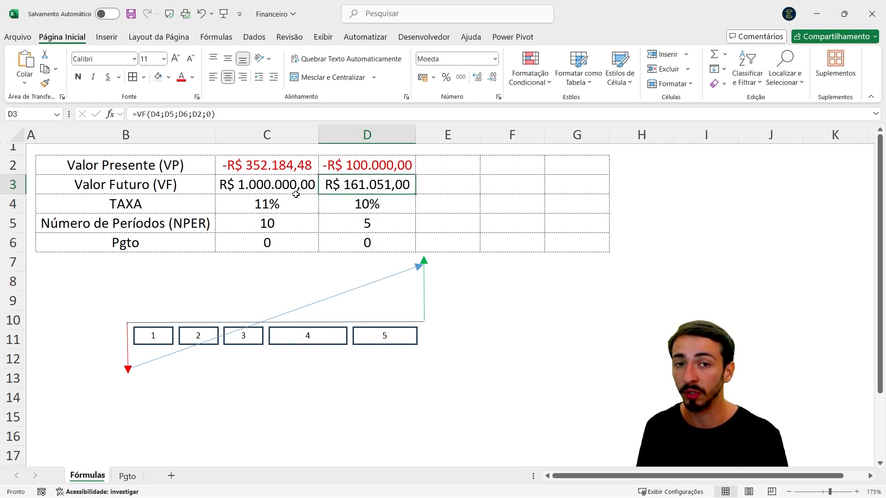
{"action": "key", "text": "Down"}
{"action": "key", "text": "Down"}
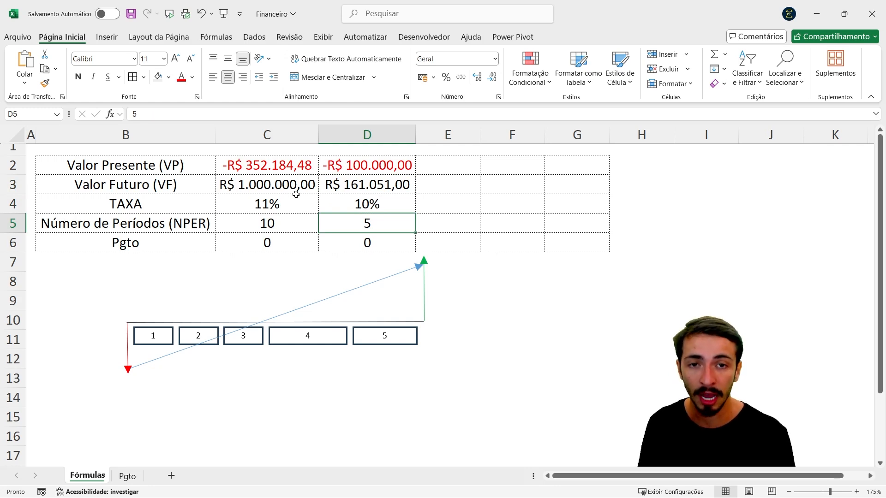
{"action": "key", "text": "Up"}
{"action": "key", "text": "Up"}
{"action": "key", "text": "Up"}
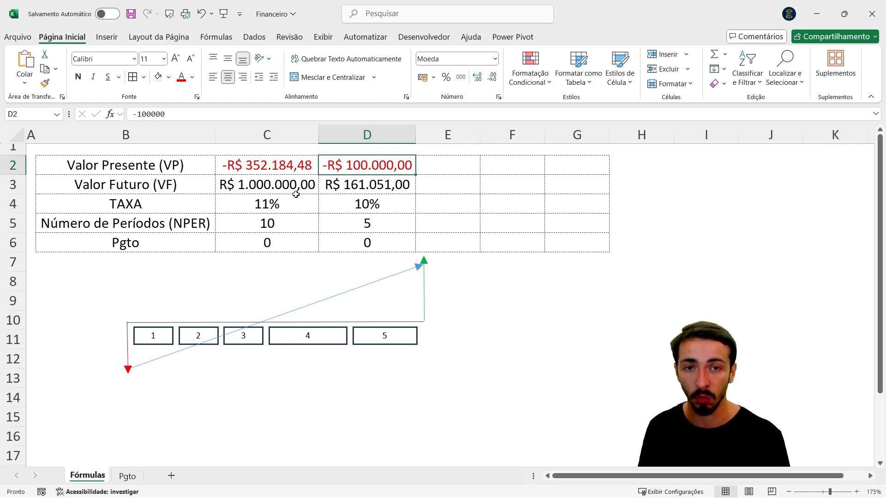
{"action": "key", "text": "Down"}
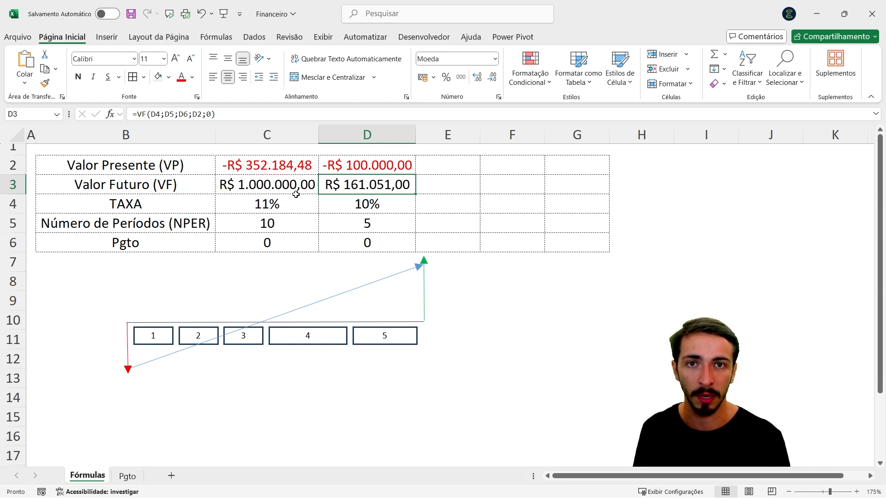
- Enter 50000 as the third scenario's Valor Presente in E2 and format it as currency
{"action": "key", "text": "Up"}
{"action": "key", "text": "Right"}
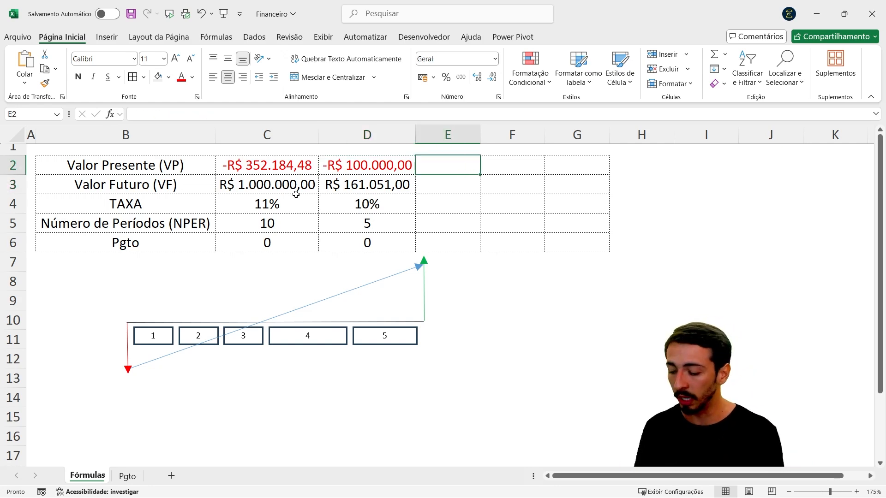
{"action": "type", "text": "50000"}
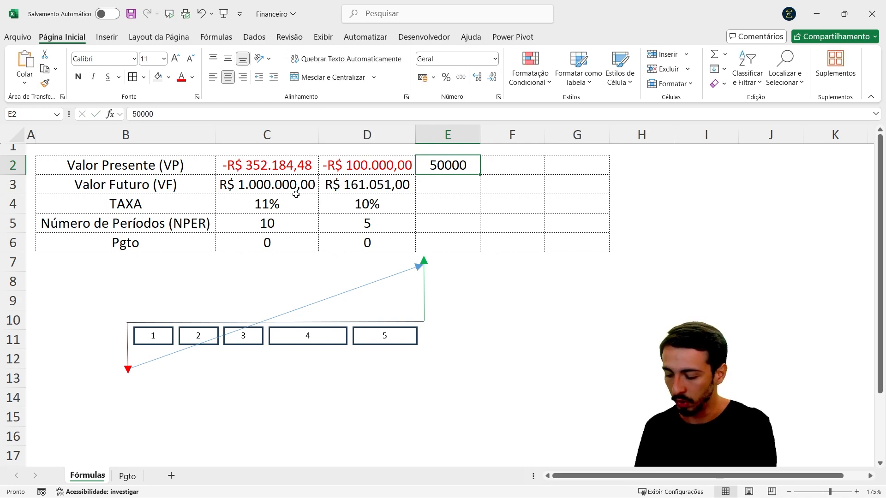
{"action": "key", "text": "ctrl+shift+4"}
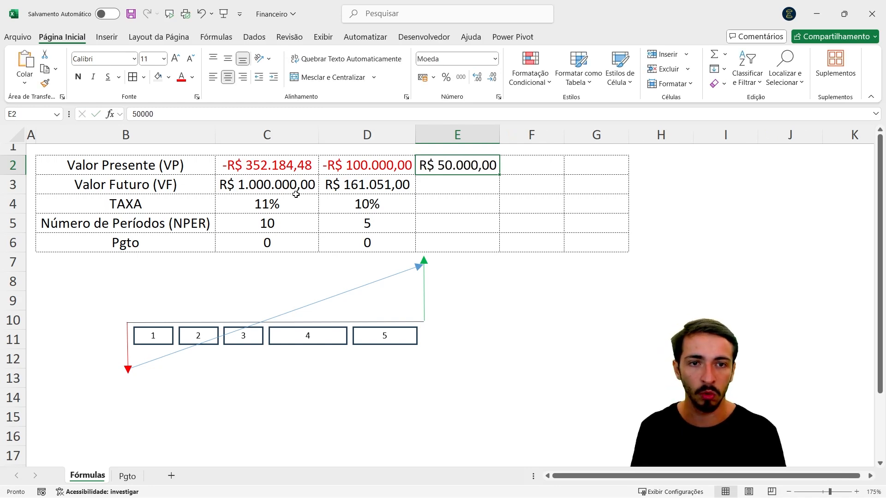
- Make the third scenario's Valor Presente in E2 negative by changing it to -50000
{"action": "key", "text": "Down"}
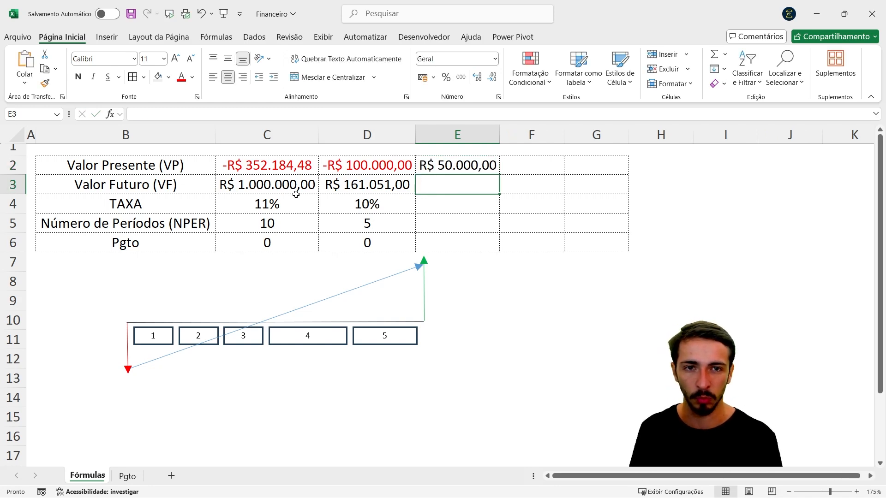
{"action": "key", "text": "Up"}
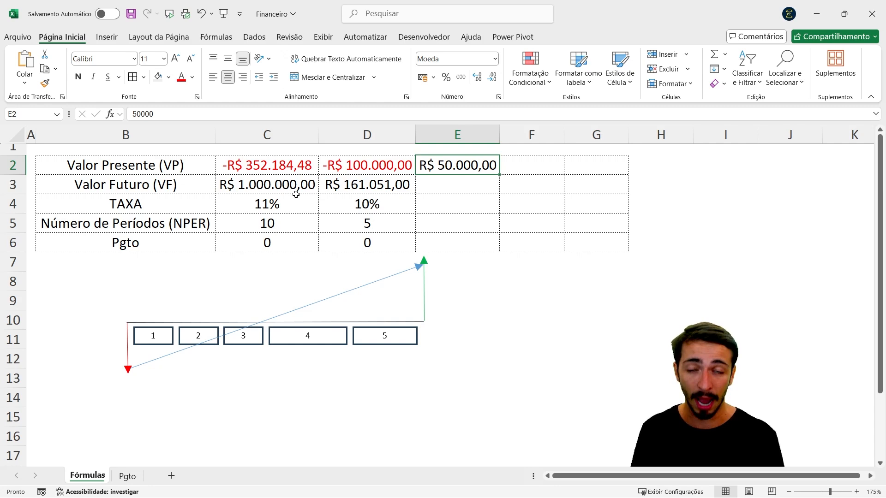
{"action": "key", "text": "F2"}
{"action": "key", "text": "Left"}
{"action": "key", "text": "Left"}
{"action": "key", "text": "Left"}
{"action": "key", "text": "Left"}
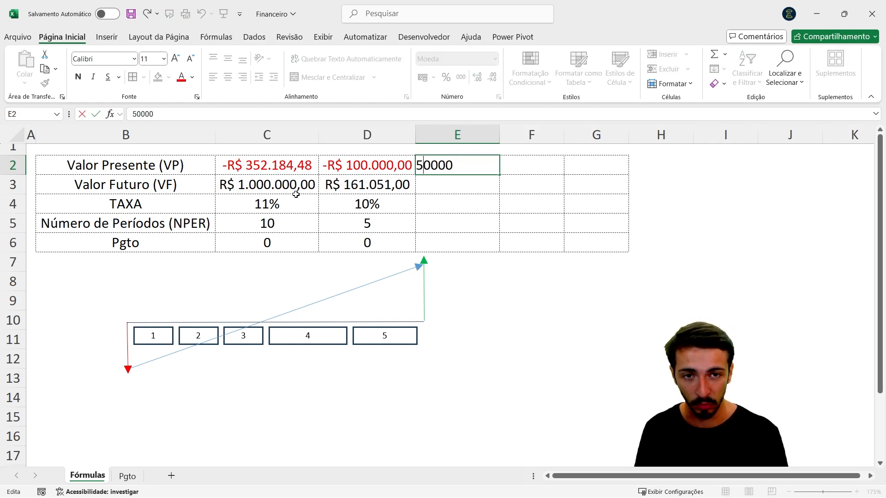
{"action": "type", "text": "-"}
{"action": "key", "text": "Return"}
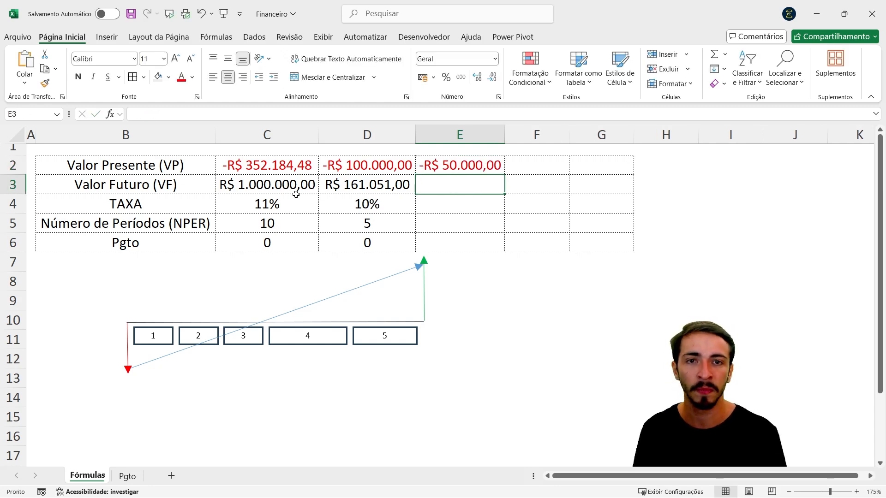
{"action": "key", "text": "Up"}
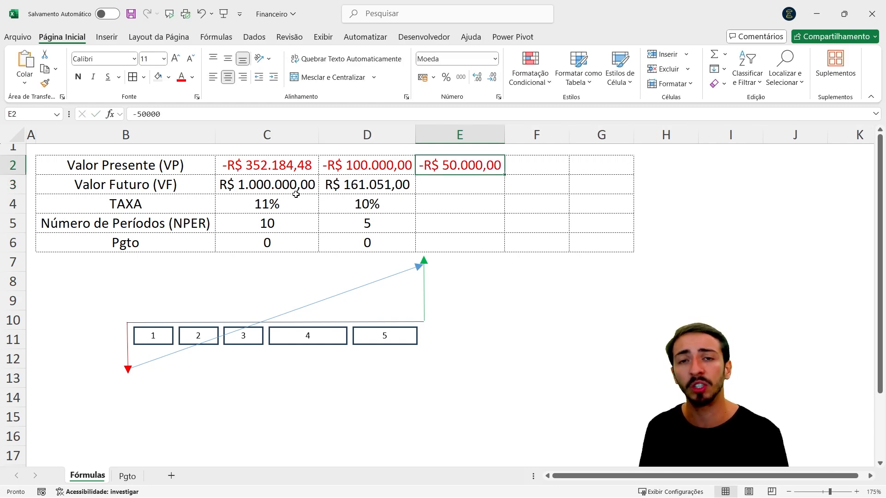
- Enter 500000 as the third scenario's Valor Futuro in E3 and 12% as its TAXA in E4
{"action": "key", "text": "Down"}
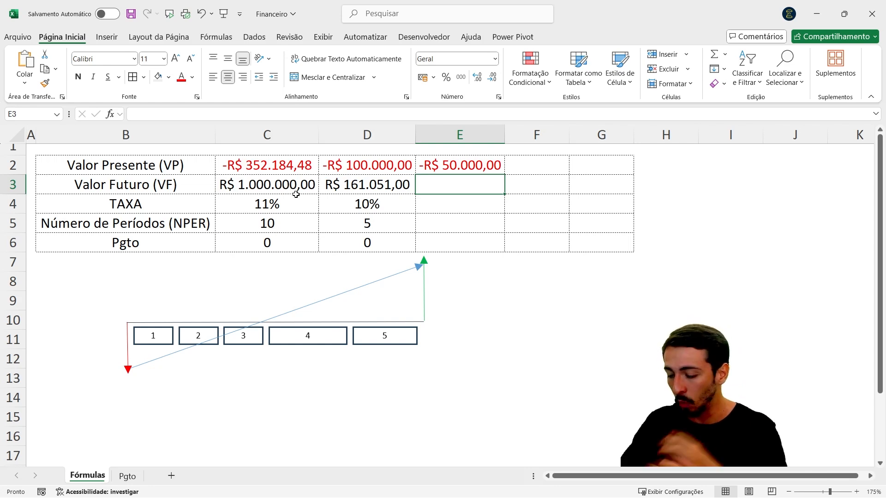
{"action": "type", "text": "500.000"}
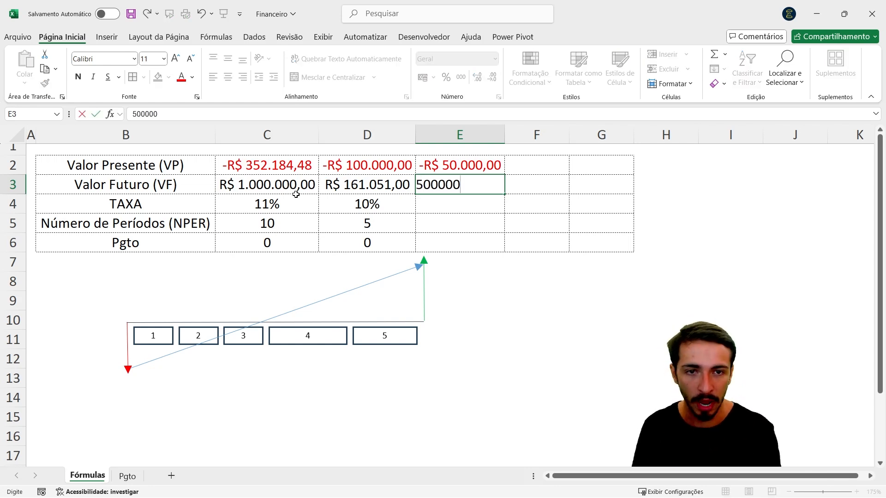
{"action": "key", "text": "Return"}
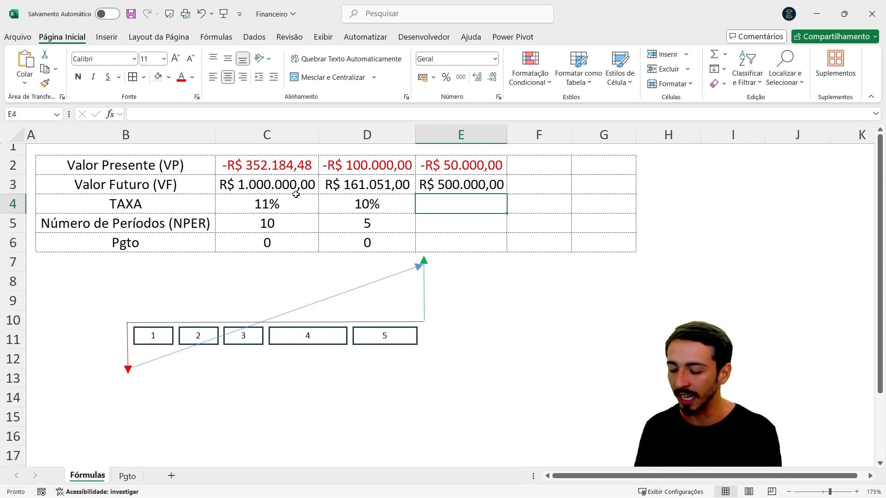
{"action": "type", "text": "12%"}
{"action": "key", "text": "Return"}
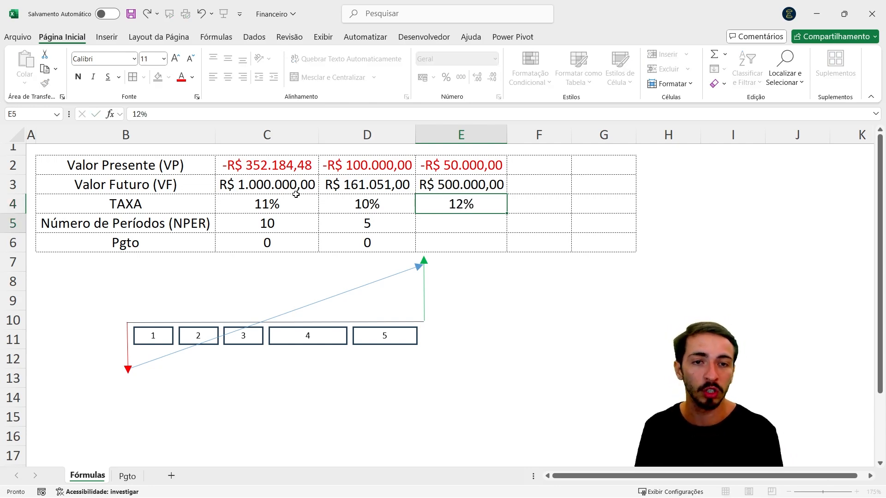
- Review the third scenario's Valor Presente, Valor Futuro and TAXA in column E and its empty NPER and Pgto cells
{"action": "key", "text": "Up"}
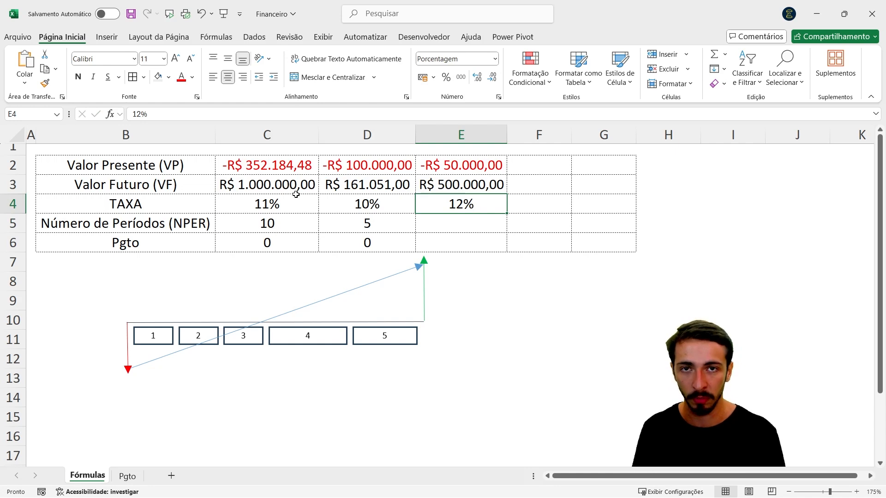
{"action": "key", "text": "Up"}
{"action": "key", "text": "Up"}
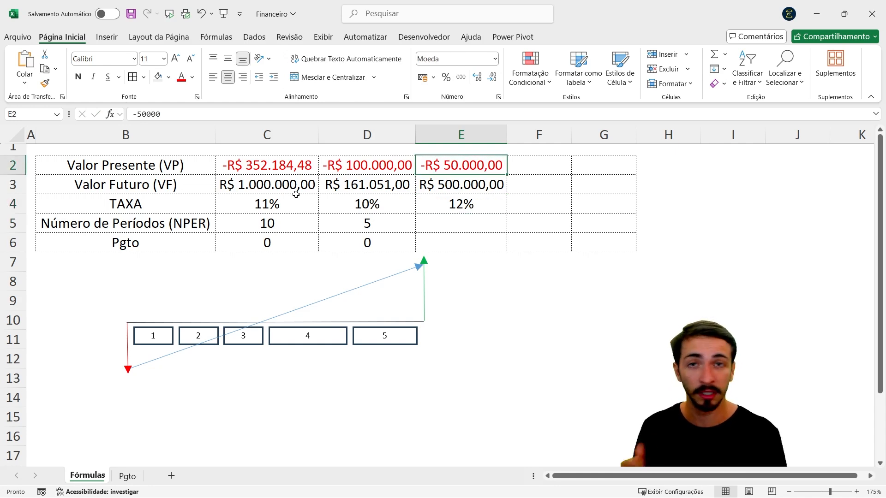
{"action": "key", "text": "Down"}
{"action": "key", "text": "Down"}
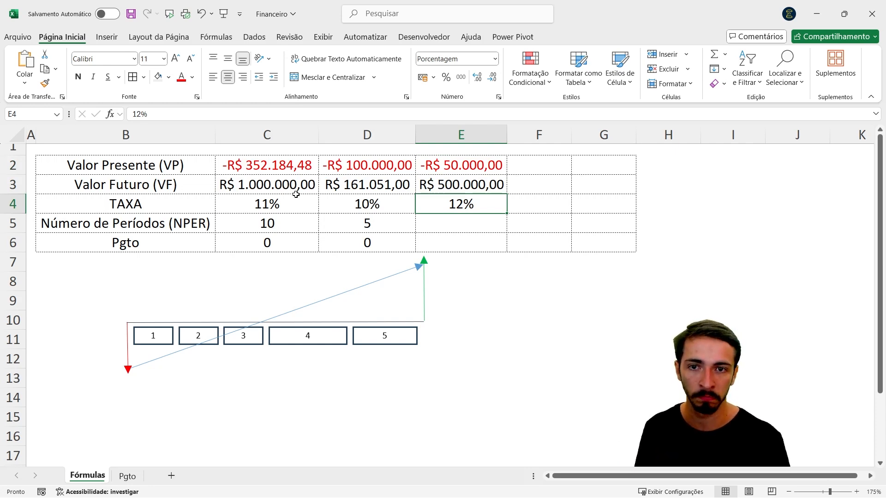
{"action": "key", "text": "Up"}
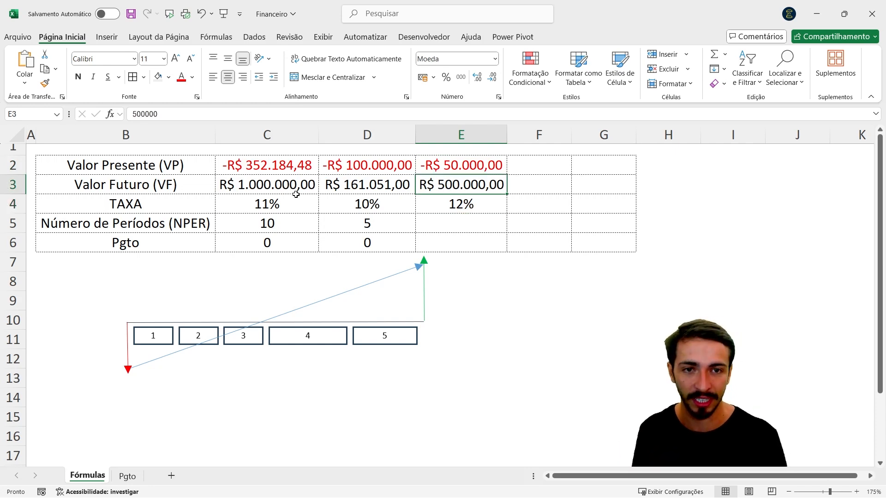
{"action": "key", "text": "Down"}
{"action": "key", "text": "Down"}
{"action": "key", "text": "Down"}
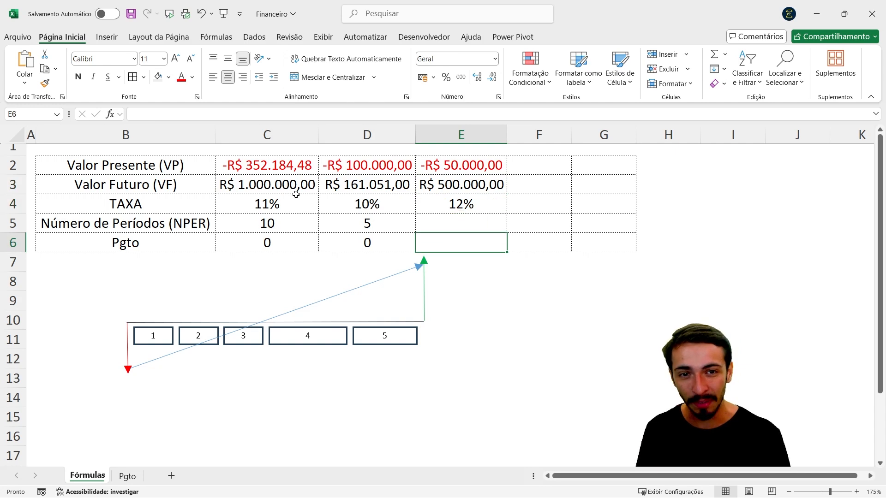
{"action": "key", "text": "Up"}
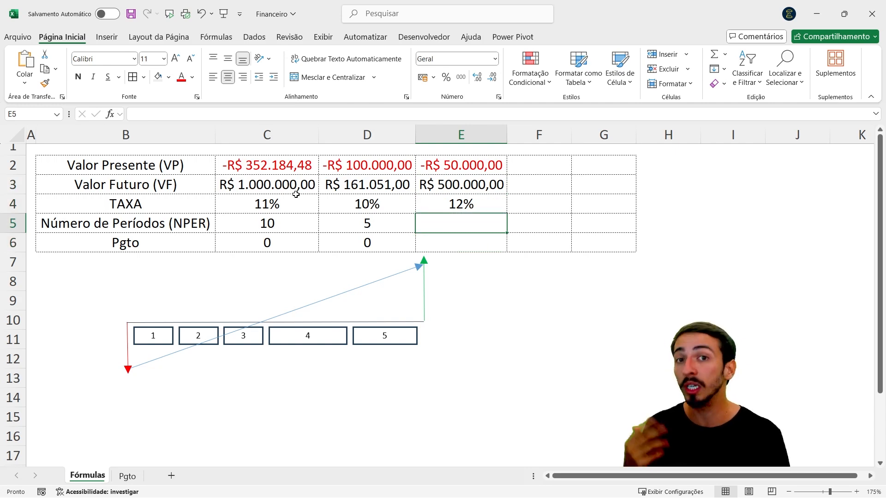
{"action": "key", "text": "Up"}
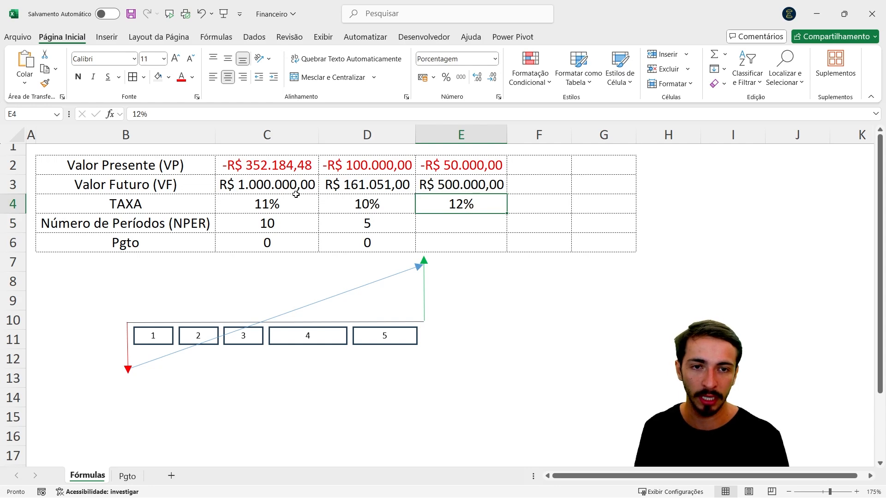
{"action": "key", "text": "Up"}
{"action": "key", "text": "Down"}
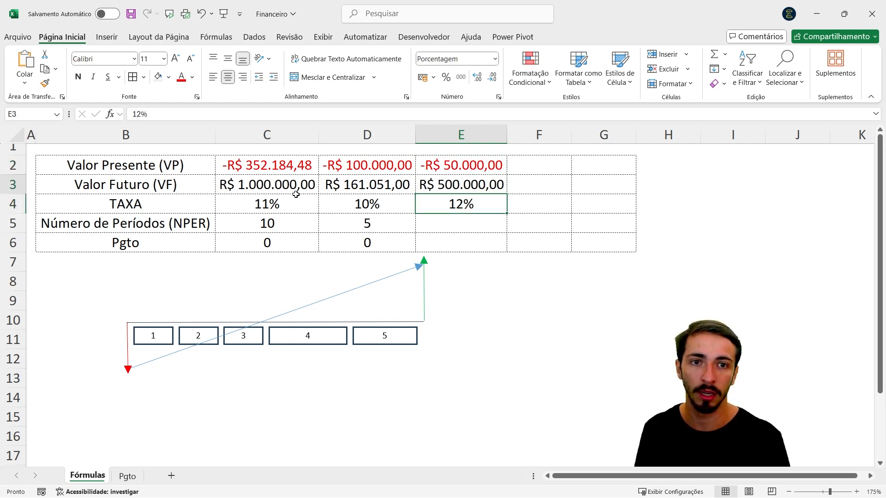
{"action": "key", "text": "Up"}
{"action": "key", "text": "Up"}
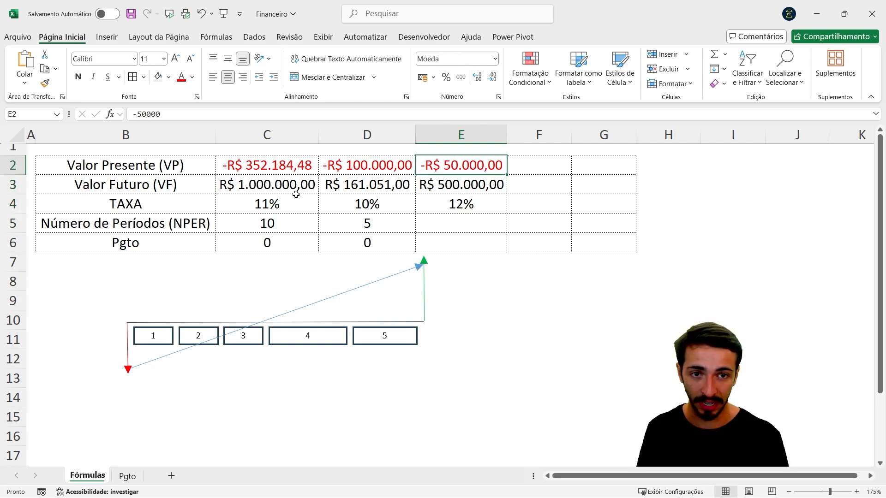
- Start an NPER formula in E5 for the third scenario, with E4 as taxa and E6 as pgto
{"action": "key", "text": "Down"}
{"action": "key", "text": "Down"}
{"action": "key", "text": "Down"}
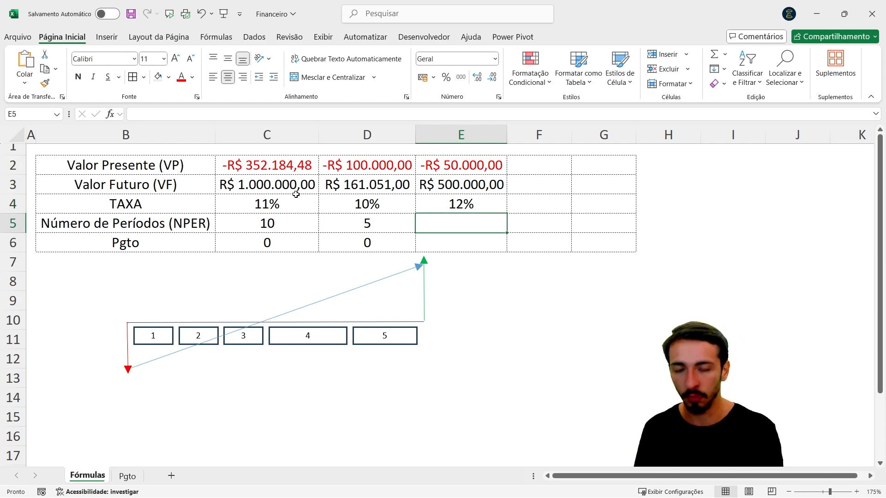
{"action": "type", "text": "=nper"}
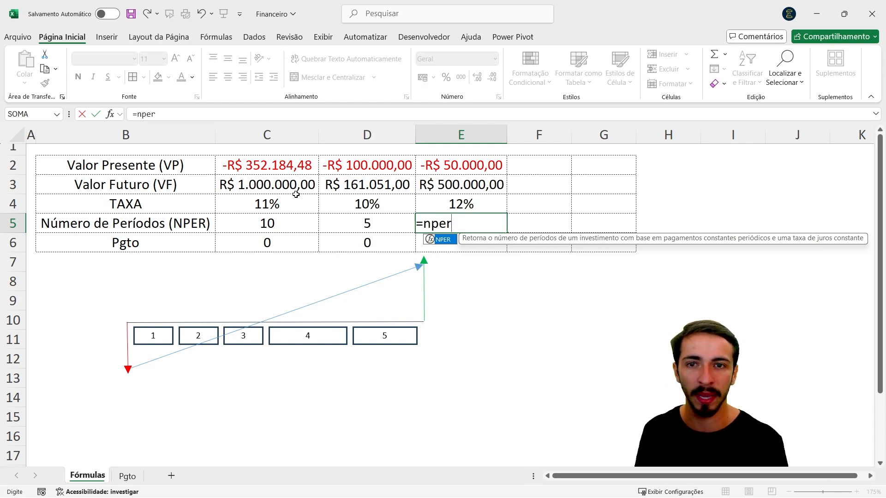
{"action": "key", "text": "Tab"}
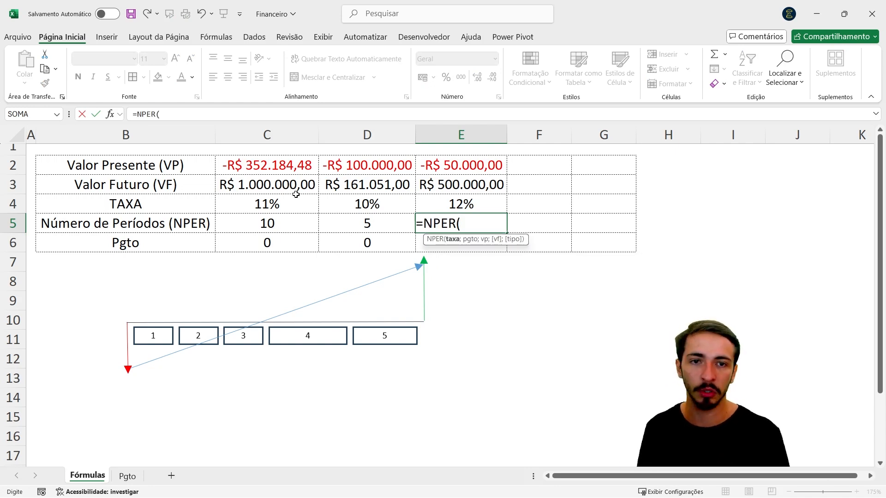
{"action": "key", "text": "Up"}
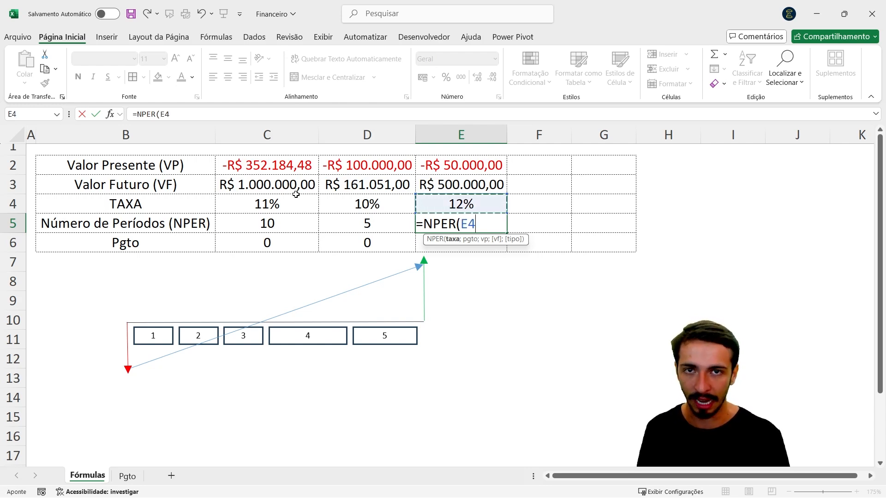
{"action": "type", "text": ";"}
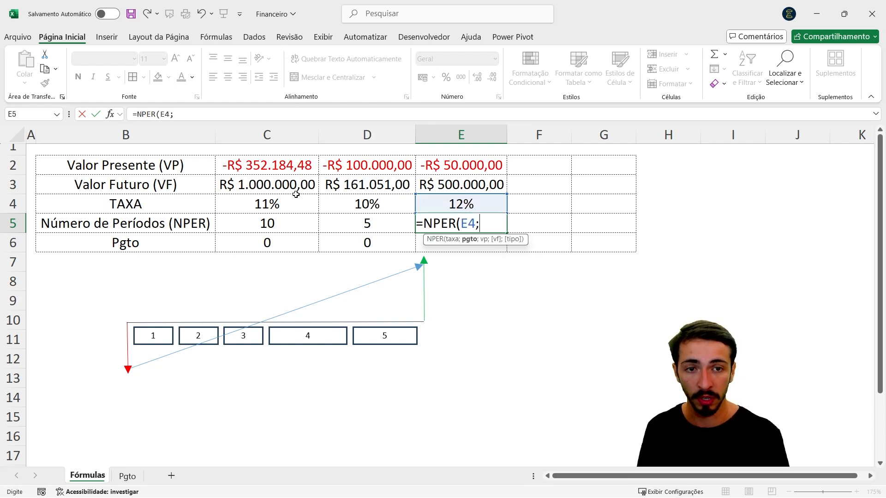
{"action": "key", "text": "Down"}
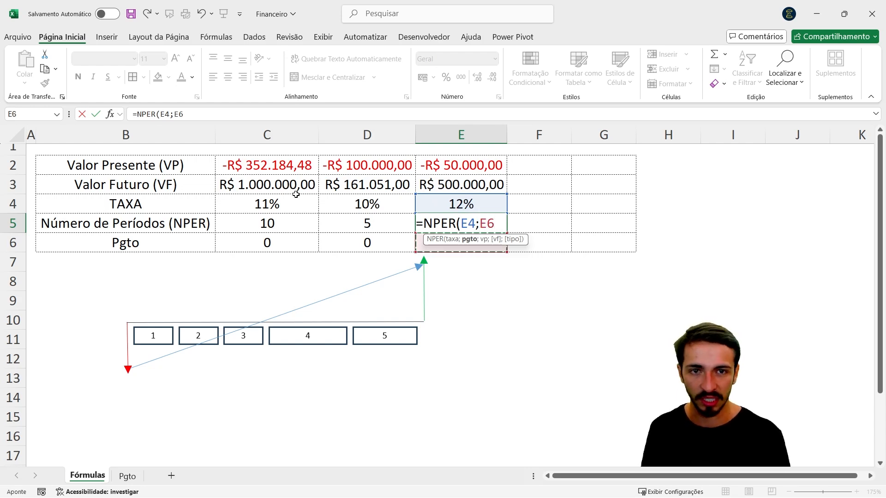
{"action": "type", "text": ";"}
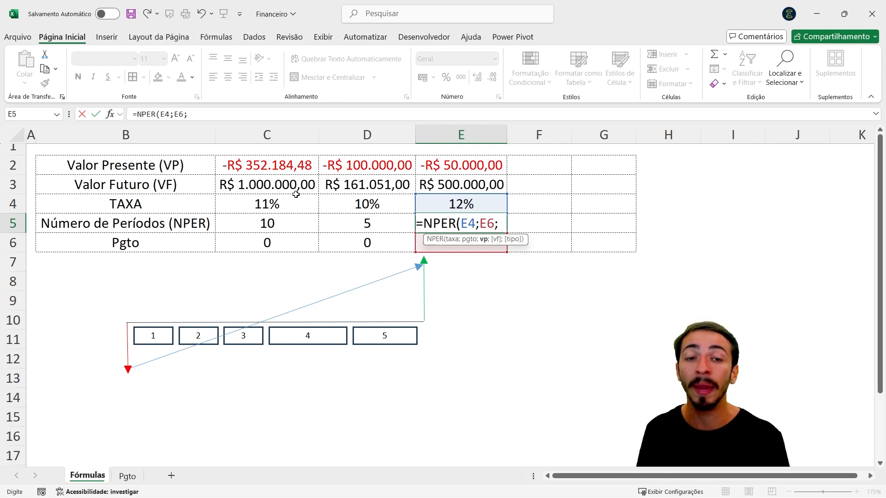
- Complete the NPER formula in E5 with E2 as vp, E3 as vf and 0 as tipo
{"action": "key", "text": "Up"}
{"action": "key", "text": "Up"}
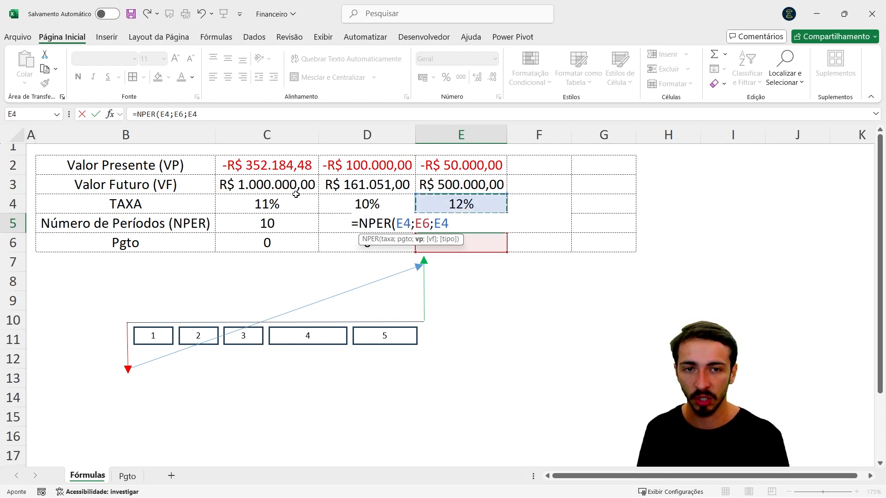
{"action": "key", "text": "Up"}
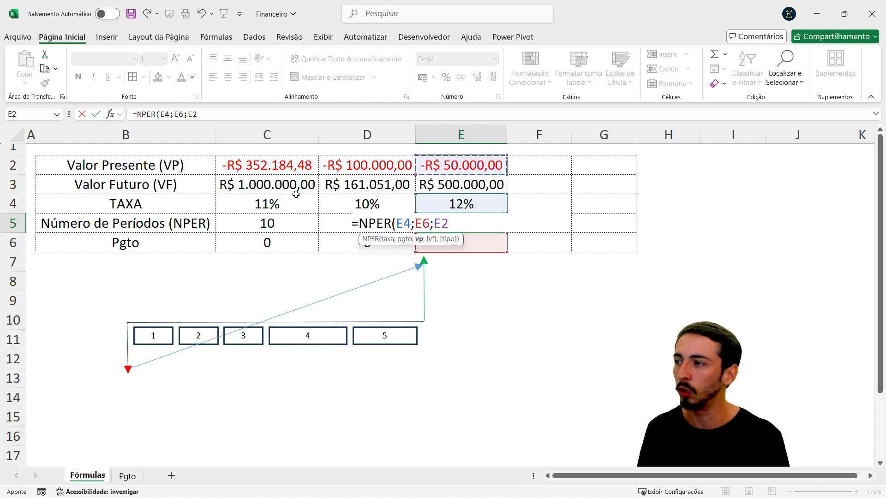
{"action": "type", "text": ";"}
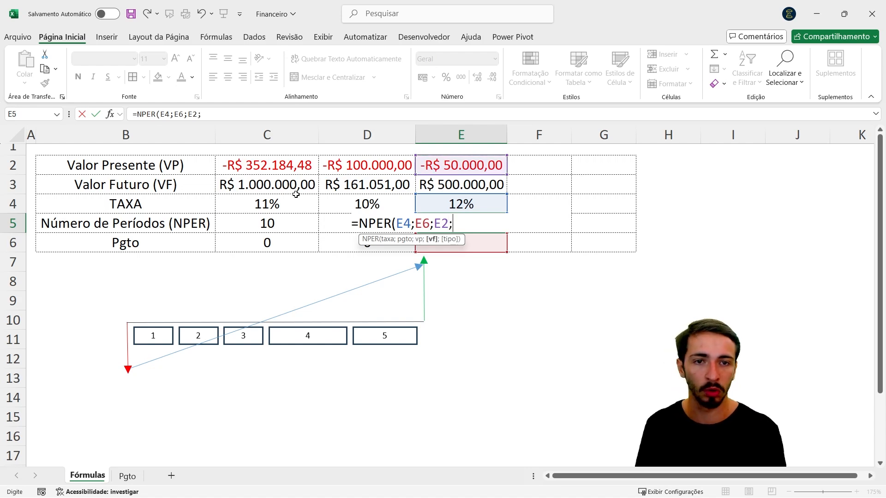
{"action": "key", "text": "Down"}
{"action": "key", "text": "Up"}
{"action": "key", "text": "Up"}
{"action": "key", "text": "Up"}
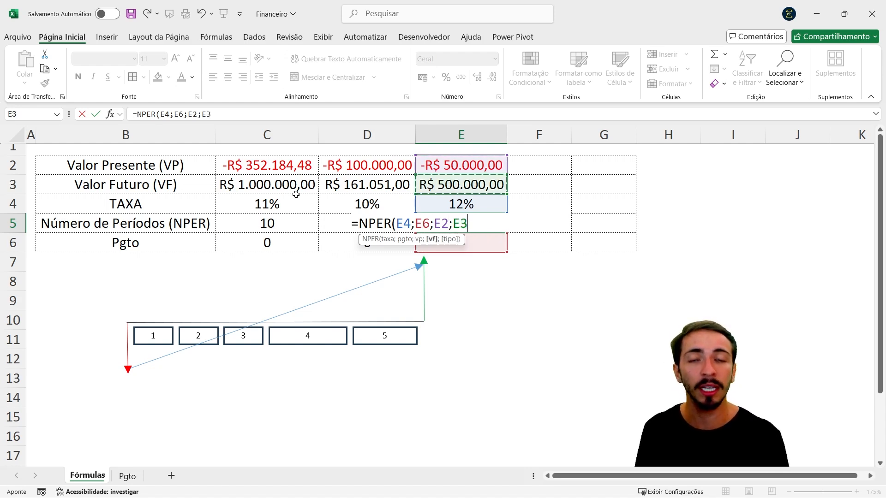
{"action": "type", "text": ";0)"}
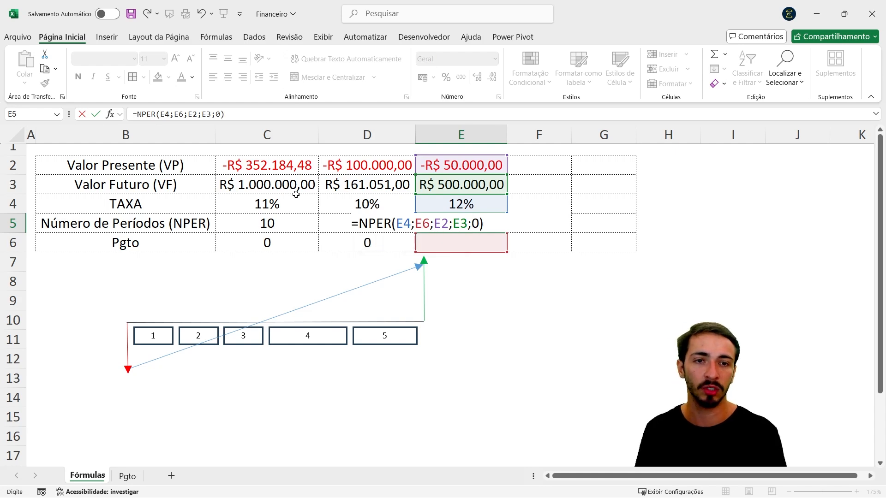
{"action": "key", "text": "Return"}
{"action": "key", "text": "Up"}
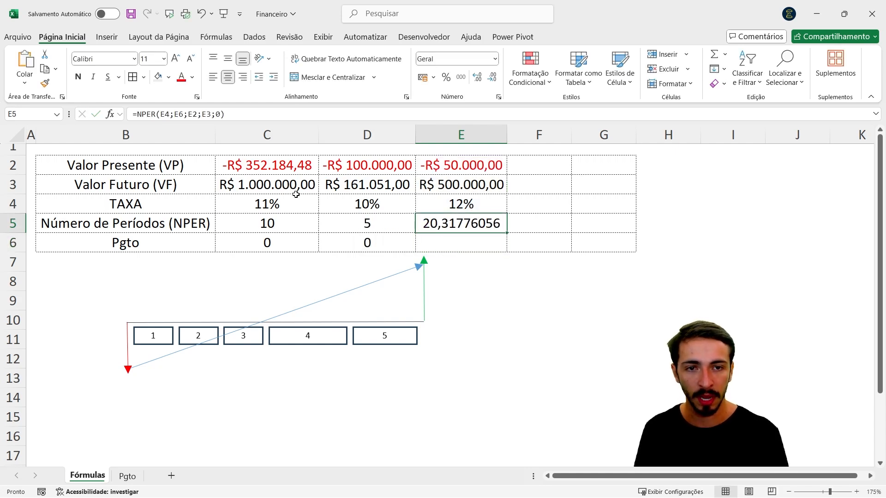
- Enter 0 as the third scenario's Pgto in E6
{"action": "key", "text": "Down"}
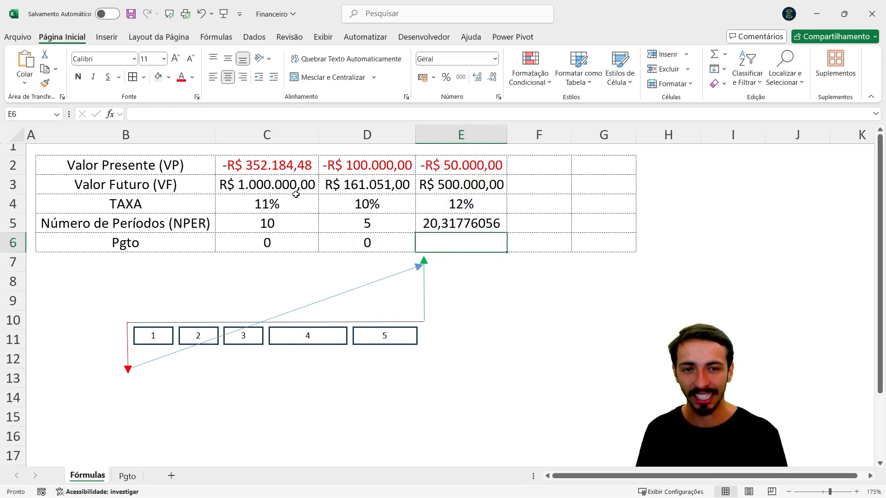
{"action": "type", "text": "0"}
{"action": "key", "text": "Return"}
{"action": "key", "text": "Up"}
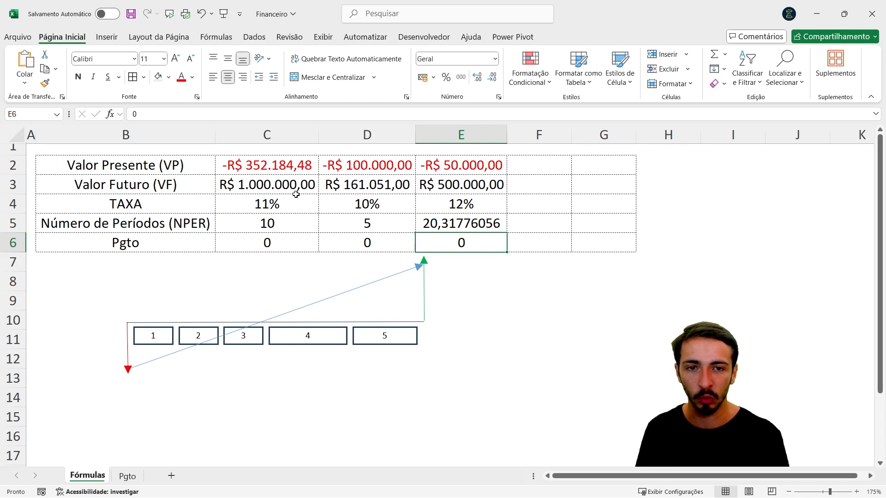
{"action": "key", "text": "Left"}
{"action": "key", "text": "Right"}
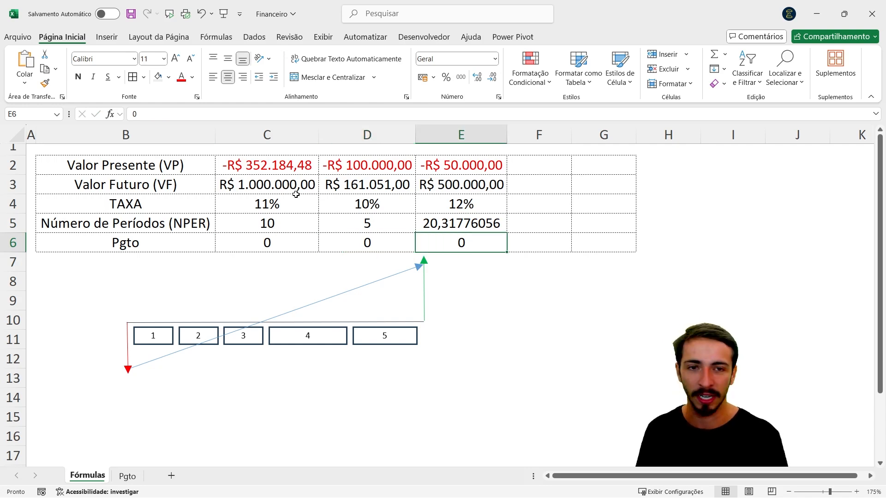
- Reduce the decimal places of the third scenario's NPER in E5 until it shows a whole number
{"action": "key", "text": "Up"}
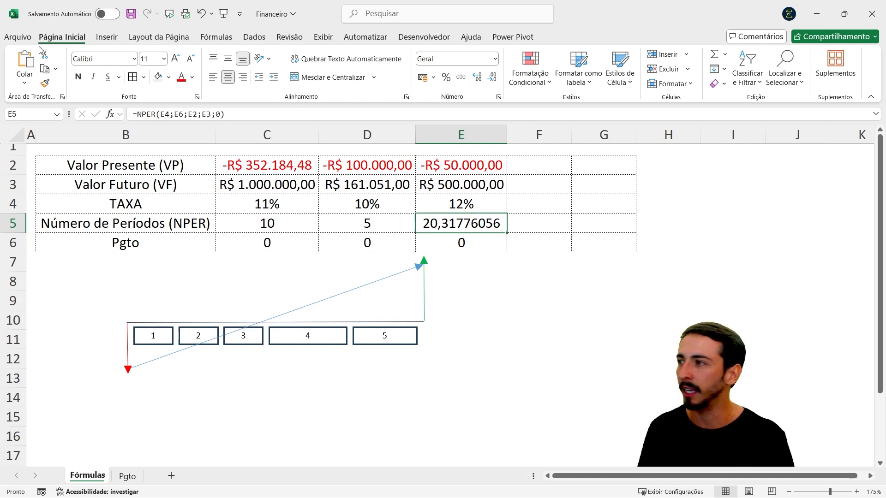
{"action": "left_click", "coordinate": [493, 77]}
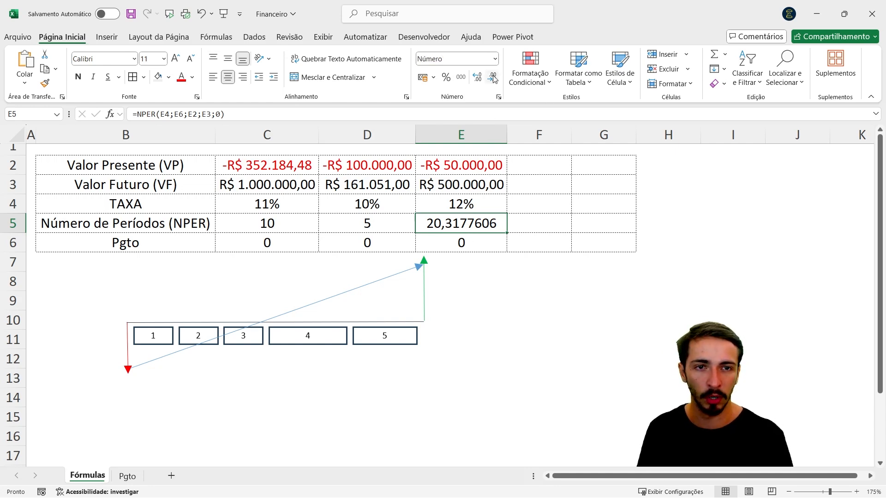
{"action": "left_click", "coordinate": [492, 77]}
{"action": "left_click", "coordinate": [493, 78]}
{"action": "left_click", "coordinate": [493, 77]}
{"action": "left_click", "coordinate": [493, 77]}
{"action": "left_click", "coordinate": [493, 78]}
{"action": "left_click", "coordinate": [493, 77]}
{"action": "left_click", "coordinate": [492, 78]}
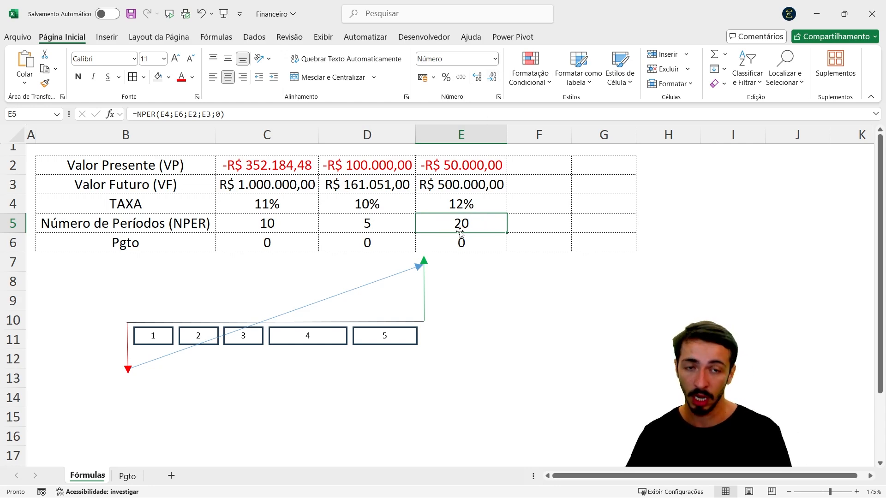
- Try 15% as the third scenario's TAXA in E4, then undo the change
{"action": "left_click", "coordinate": [468, 204]}
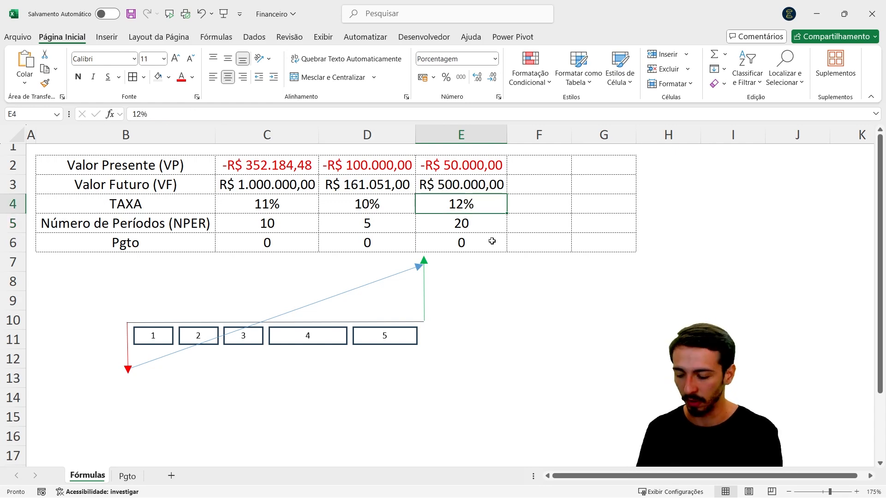
{"action": "type", "text": "15"}
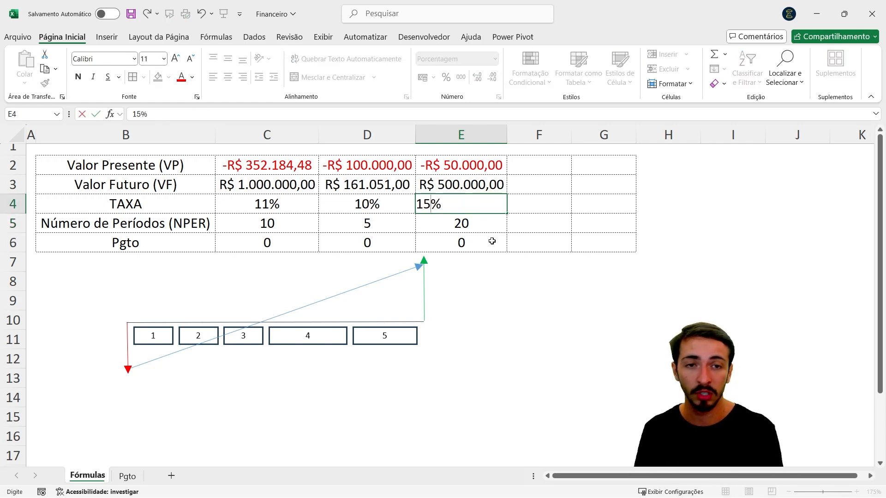
{"action": "key", "text": "Return"}
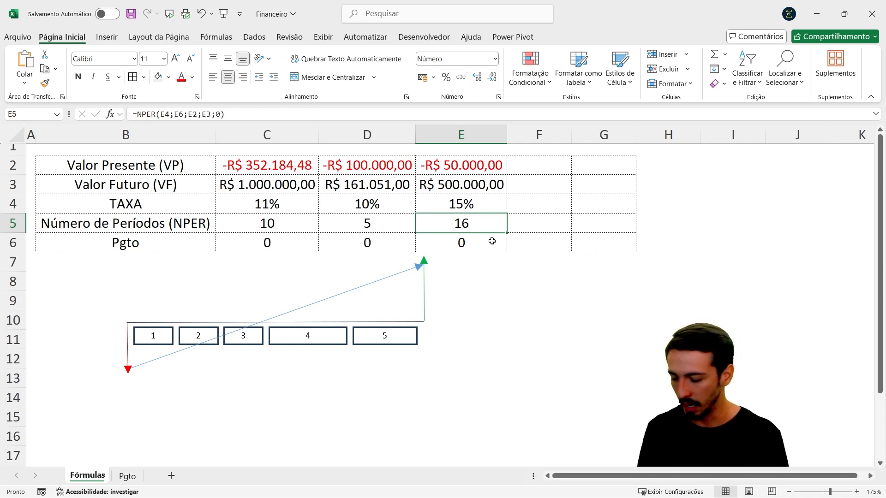
{"action": "key", "text": "ctrl+z"}
- Set the third scenario's Valor Presente in E2 to 150000 and check the NPER cell E5
{"action": "key", "text": "Up"}
{"action": "key", "text": "Up"}
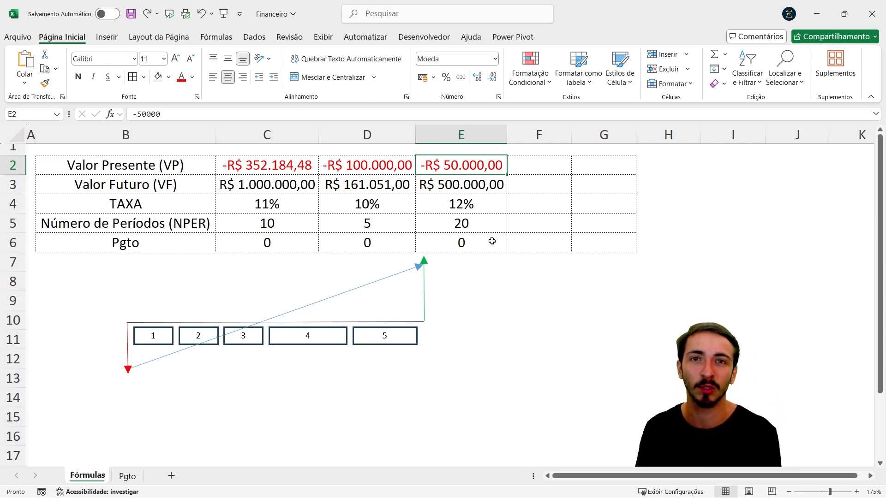
{"action": "type", "text": "150000"}
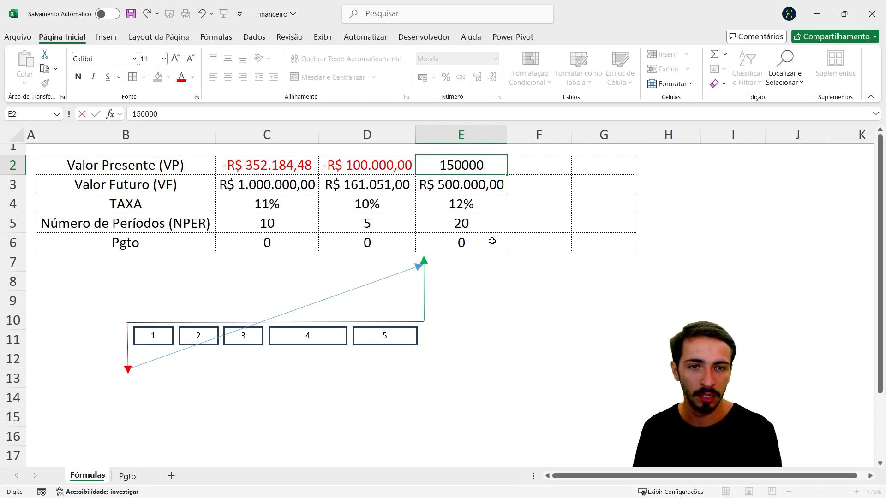
{"action": "key", "text": "Return"}
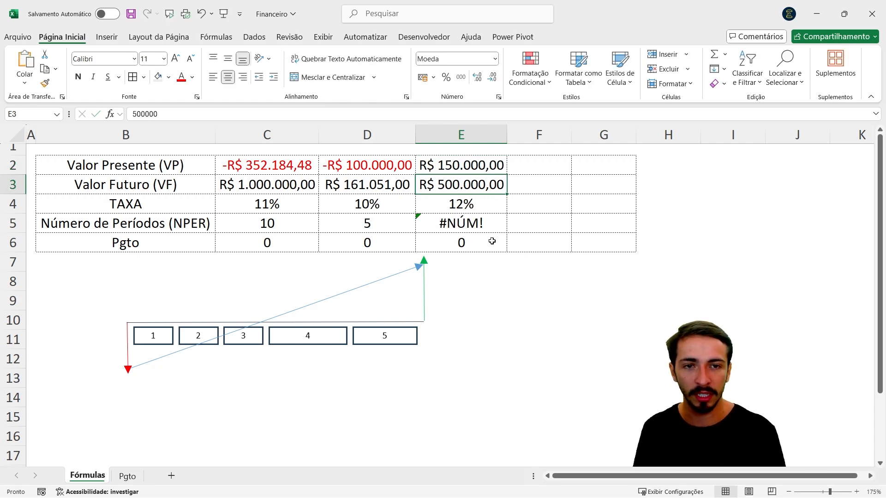
{"action": "key", "text": "Up"}
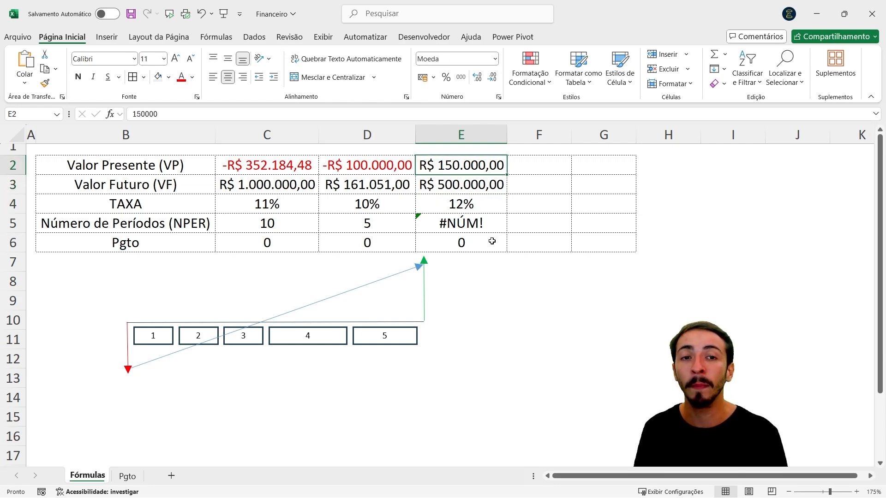
{"action": "key", "text": "Down"}
{"action": "key", "text": "Down"}
{"action": "key", "text": "Down"}
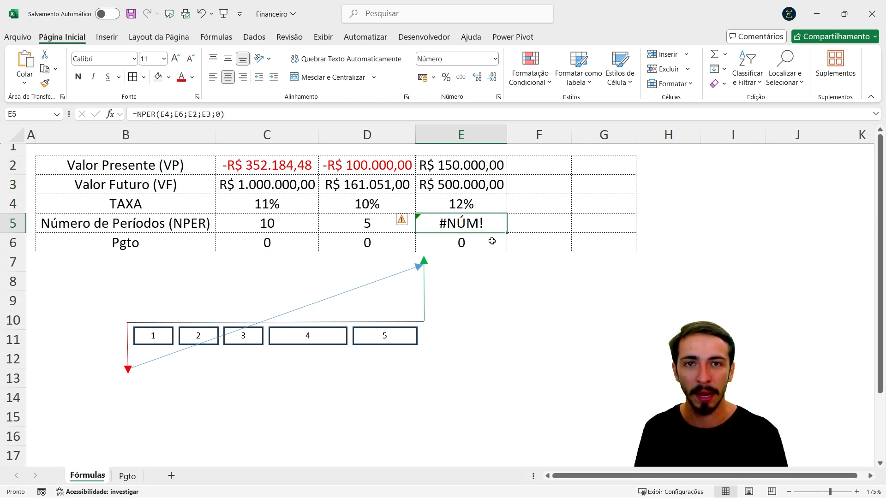
- Make the third scenario's Valor Presente in E2 negative by changing it to -150000
{"action": "key", "text": "Up"}
{"action": "key", "text": "Up"}
{"action": "key", "text": "Up"}
{"action": "key", "text": "F2"}
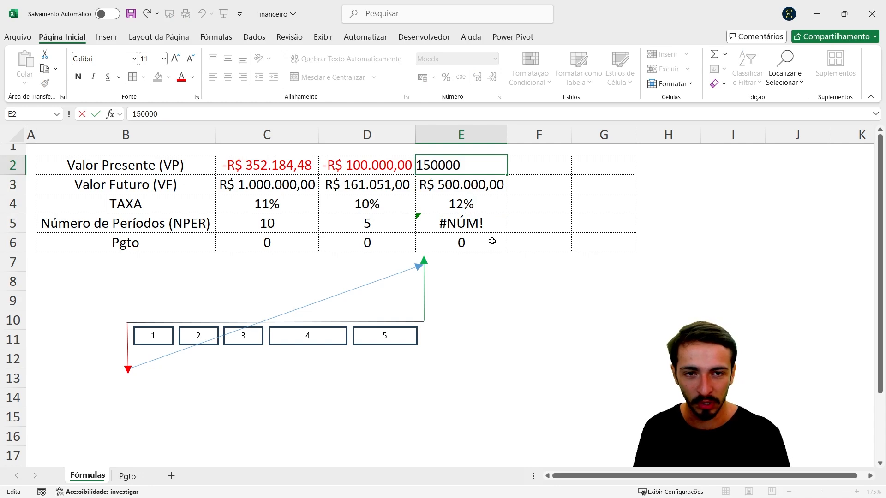
{"action": "key", "text": "Left"}
{"action": "type", "text": "-"}
{"action": "key", "text": "Return"}
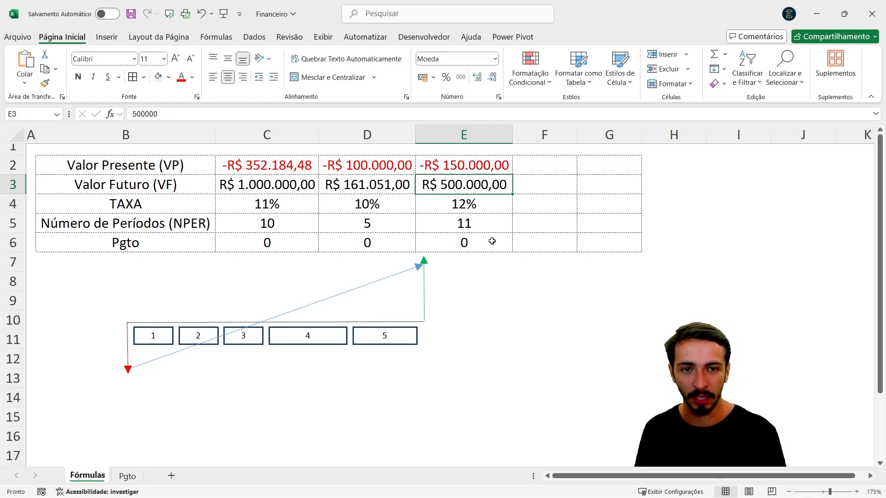
- Examine how the third scenario's Valor Presente, Valor Futuro and TAXA in column E relate to its NPER in E5
{"action": "key", "text": "Down"}
{"action": "key", "text": "Down"}
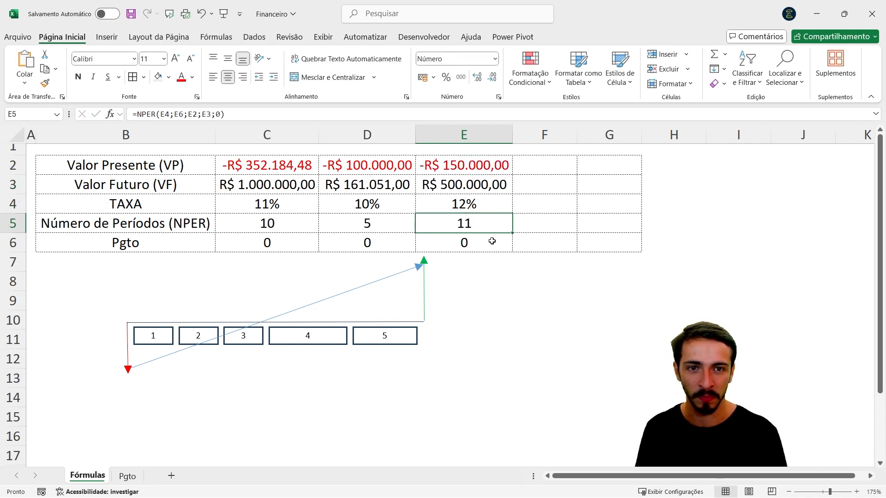
{"action": "key", "text": "Up"}
{"action": "key", "text": "Up"}
{"action": "key", "text": "Up"}
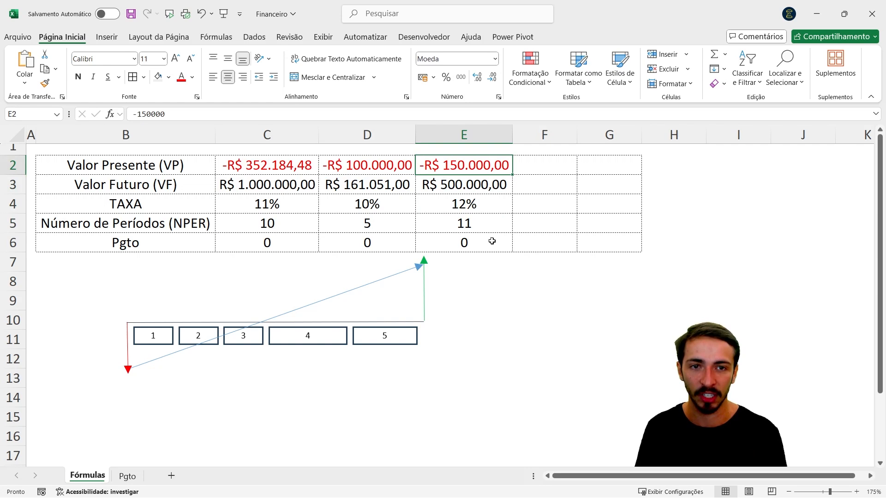
{"action": "key", "text": "Down"}
{"action": "key", "text": "Down"}
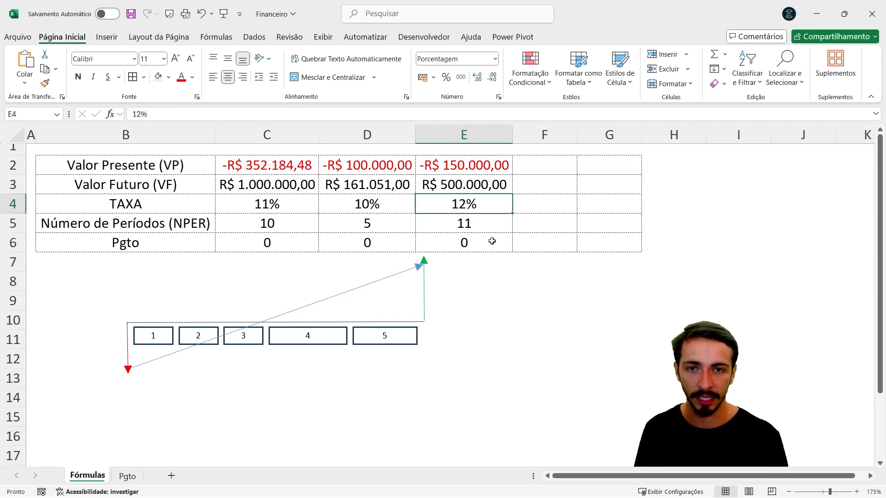
{"action": "key", "text": "Down"}
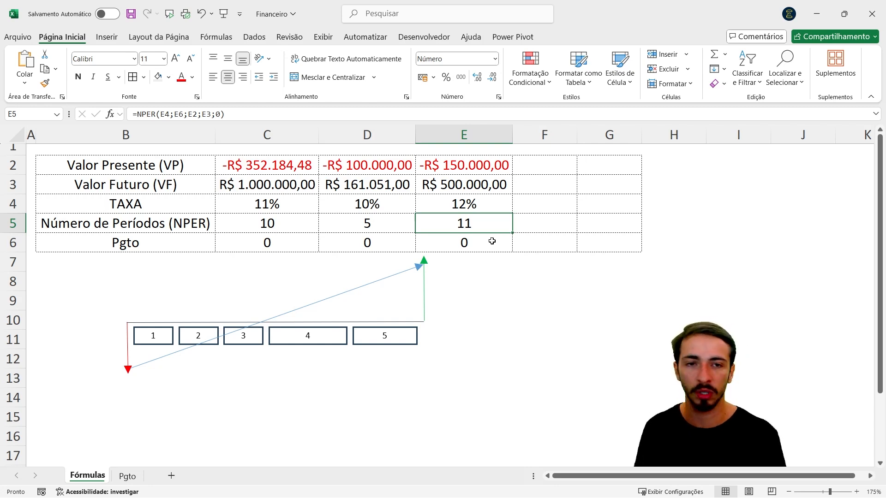
{"action": "key", "text": "Up"}
{"action": "key", "text": "Up"}
{"action": "key", "text": "Up"}
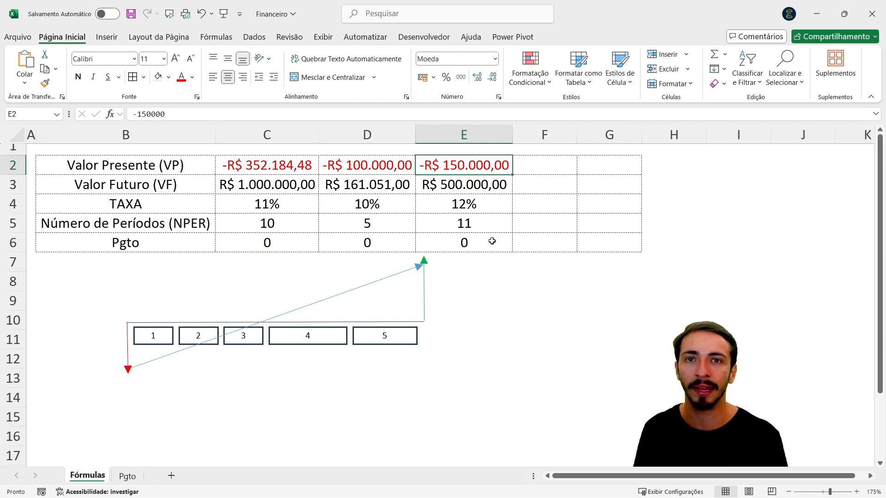
{"action": "key", "text": "Down"}
{"action": "key", "text": "Down"}
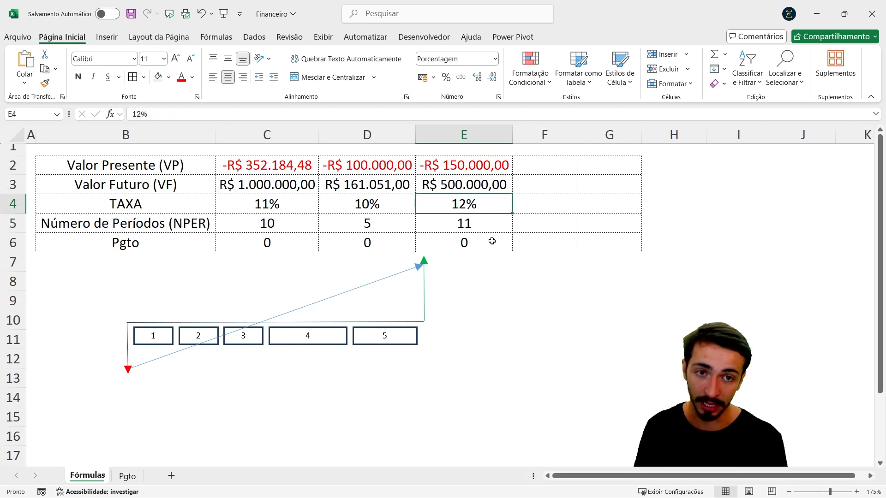
- Review the third scenario from Valor Presente in E2 down to Pgto in E6, including the NPER formula in E5
{"action": "key", "text": "Up"}
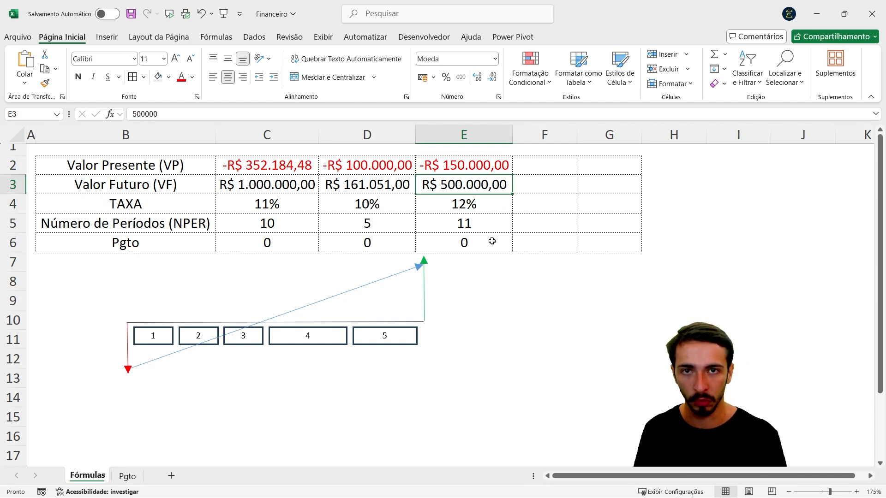
{"action": "key", "text": "Down"}
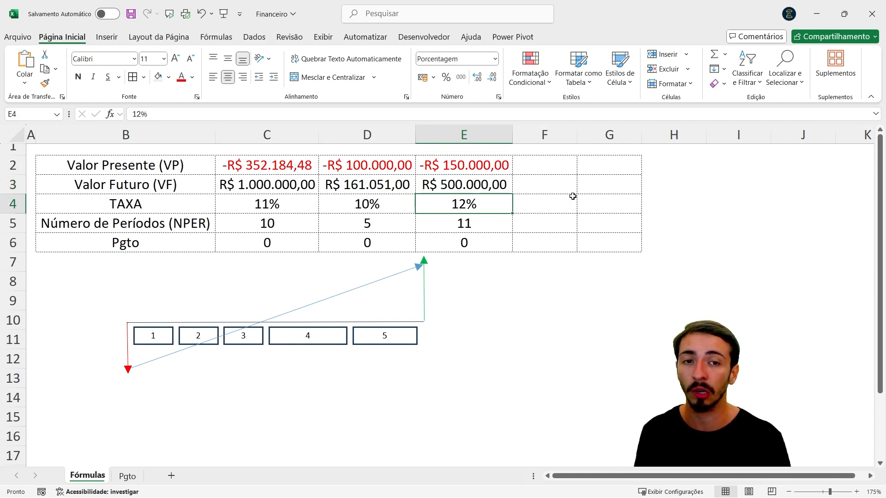
{"action": "key", "text": "Down"}
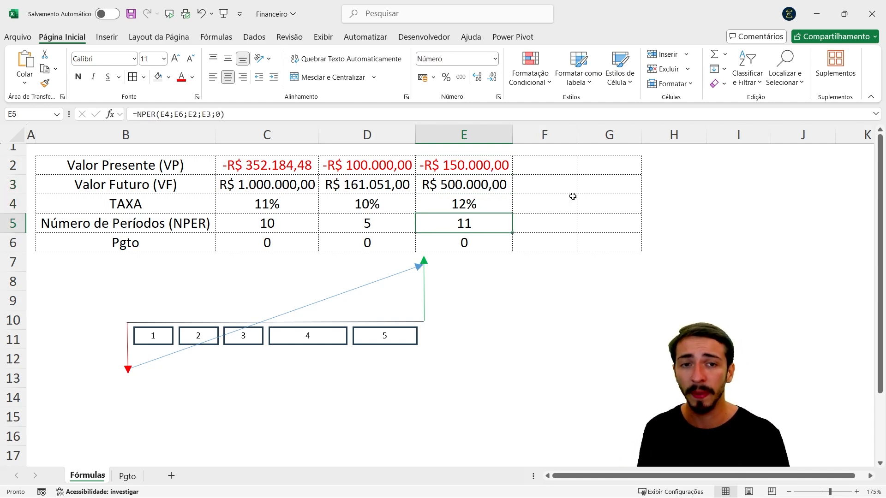
{"action": "key", "text": "Up"}
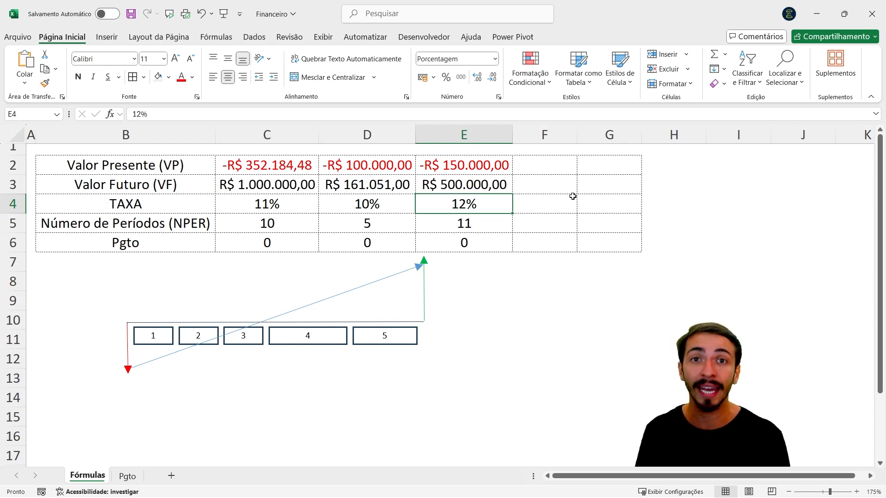
{"action": "key", "text": "Up"}
{"action": "key", "text": "Up"}
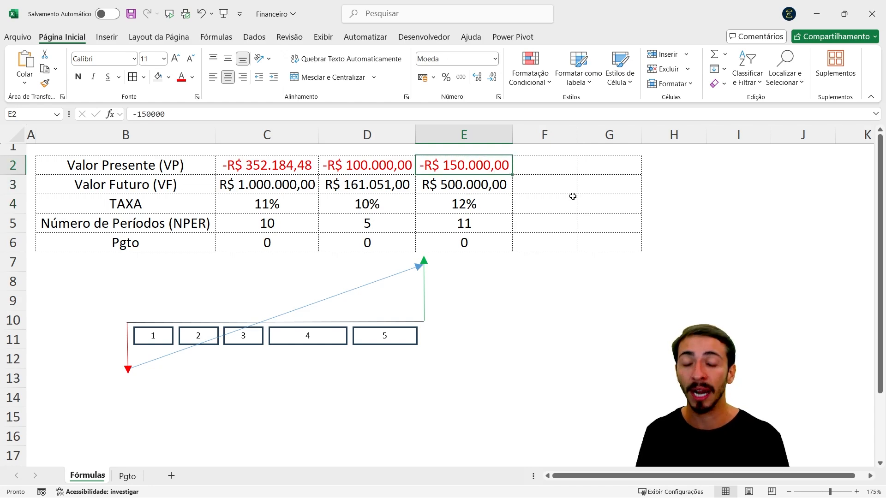
{"action": "key", "text": "Down"}
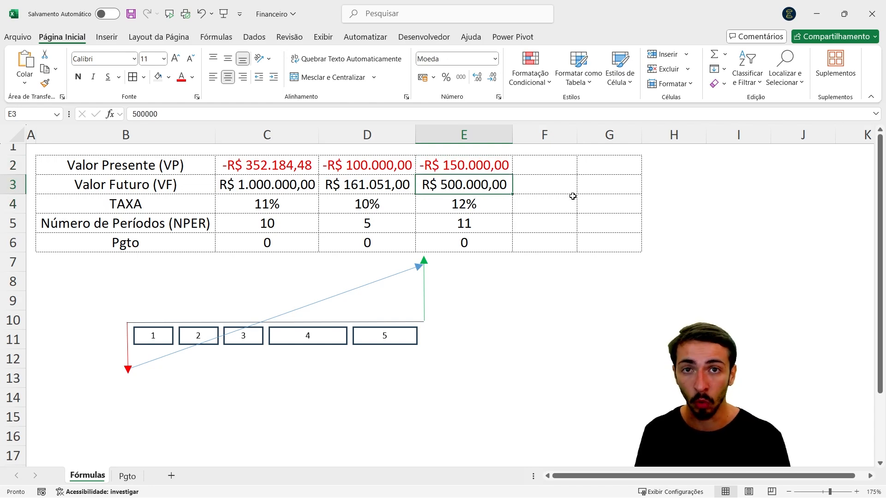
{"action": "key", "text": "Down"}
{"action": "key", "text": "Down"}
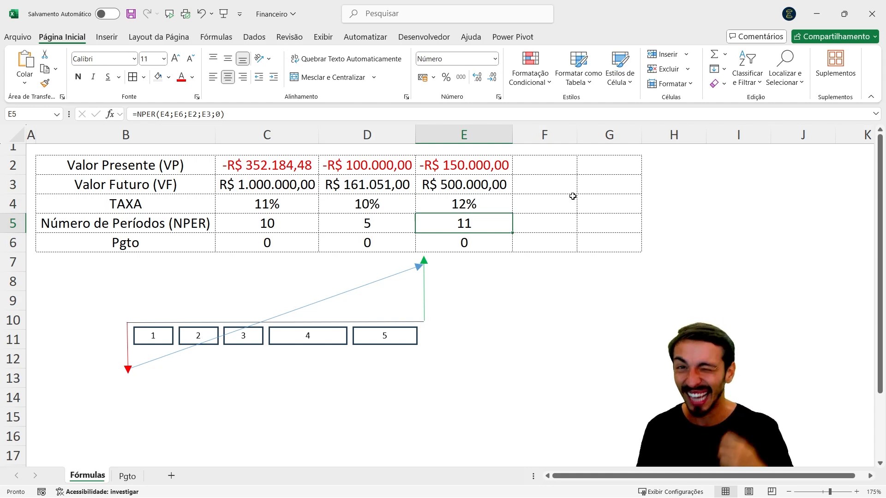
{"action": "key", "text": "Up"}
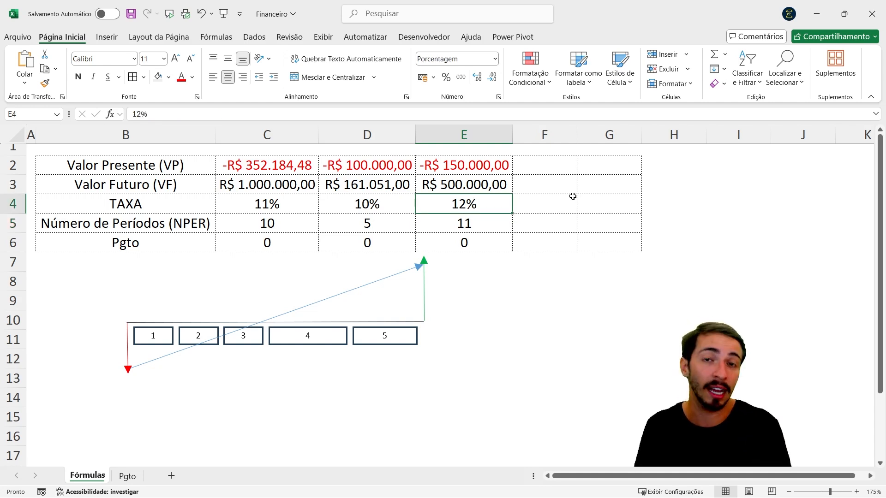
{"action": "key", "text": "Down"}
{"action": "key", "text": "Down"}
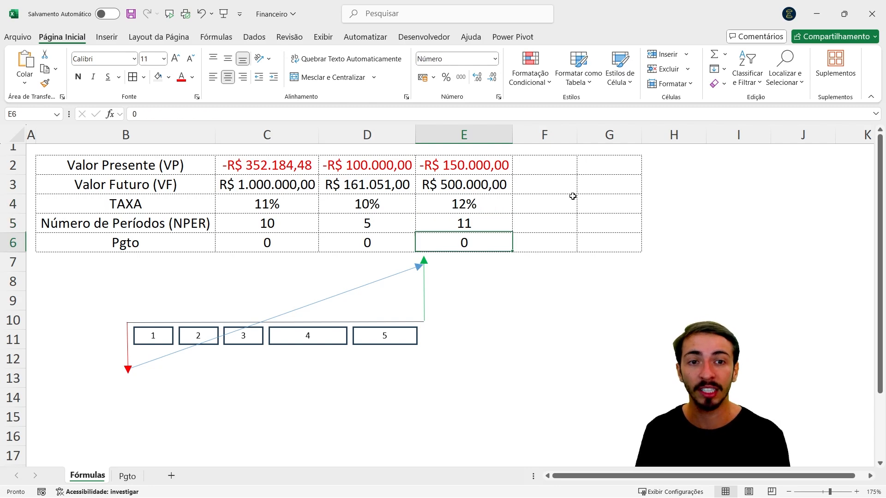
{"action": "key", "text": "Up"}
{"action": "key", "text": "Up"}
{"action": "key", "text": "Up"}
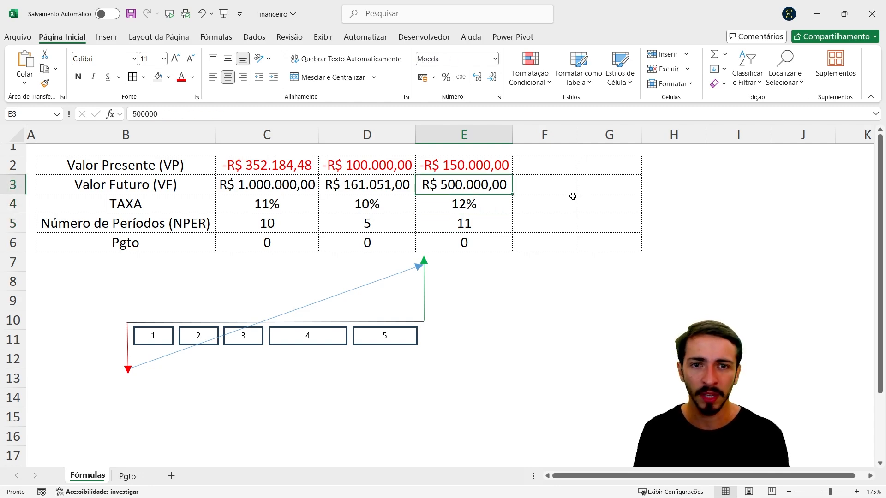
- Enter 10000 as the fourth scenario's Valor Presente in F2 and format it as currency
{"action": "key", "text": "Up"}
{"action": "key", "text": "Right"}
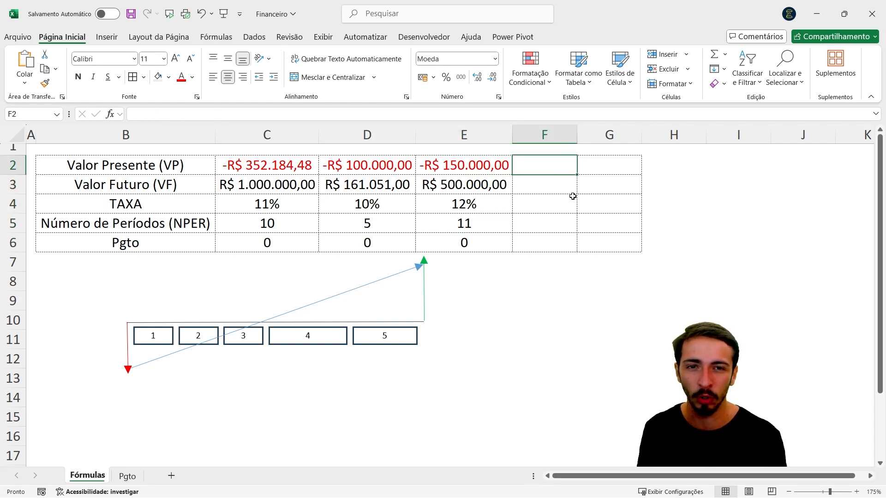
{"action": "type", "text": "10000"}
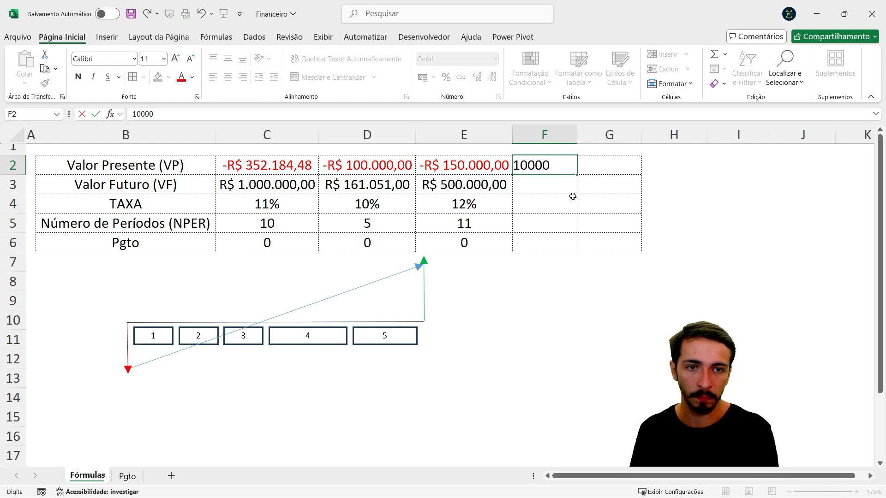
{"action": "key", "text": "Return"}
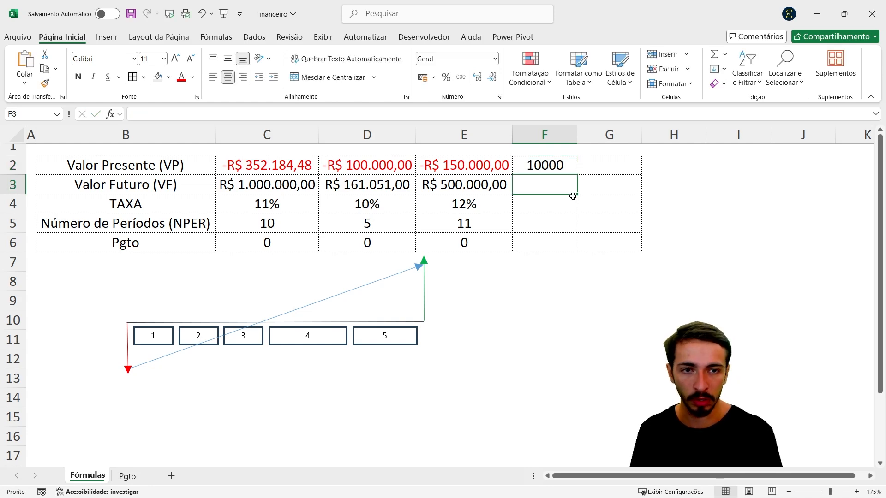
{"action": "key", "text": "Up"}
{"action": "key", "text": "ctrl+shift+4"}
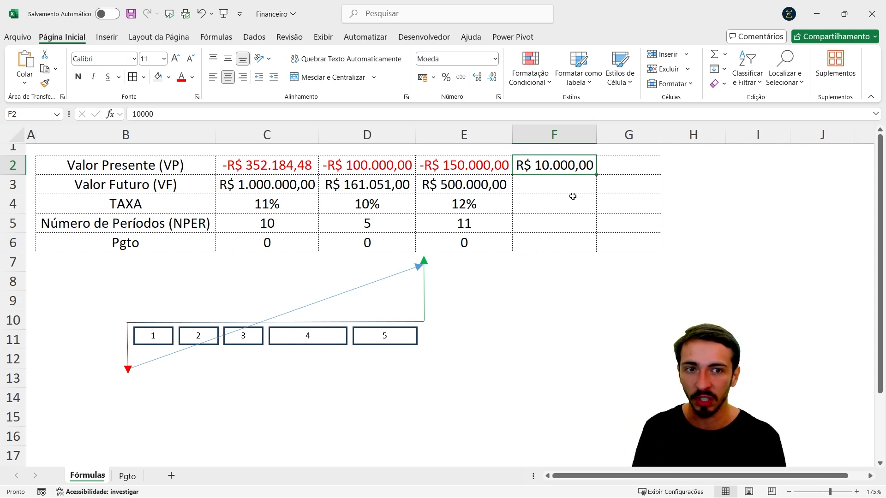
- Make the fourth scenario's Valor Presente in F2 negative by changing it to -10000
{"action": "key", "text": "F2"}
{"action": "key", "text": "Home"}
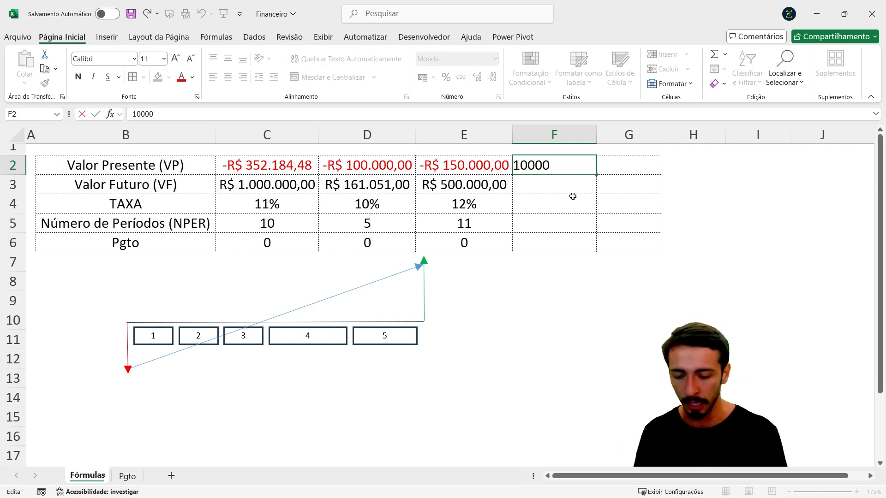
{"action": "type", "text": "-"}
{"action": "key", "text": "Return"}
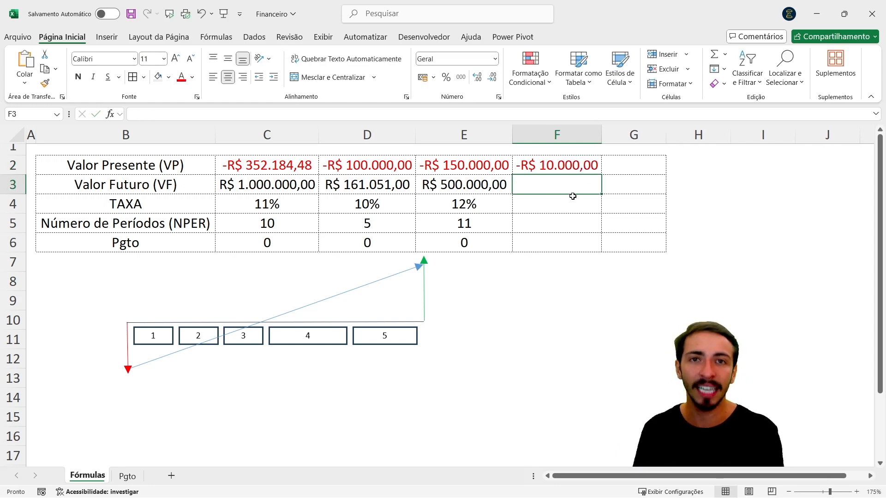
- Enter 100000 as the fourth scenario's Valor Futuro in F3 and format it as currency
{"action": "type", "text": "100000"}
{"action": "key", "text": "ctrl+Return"}
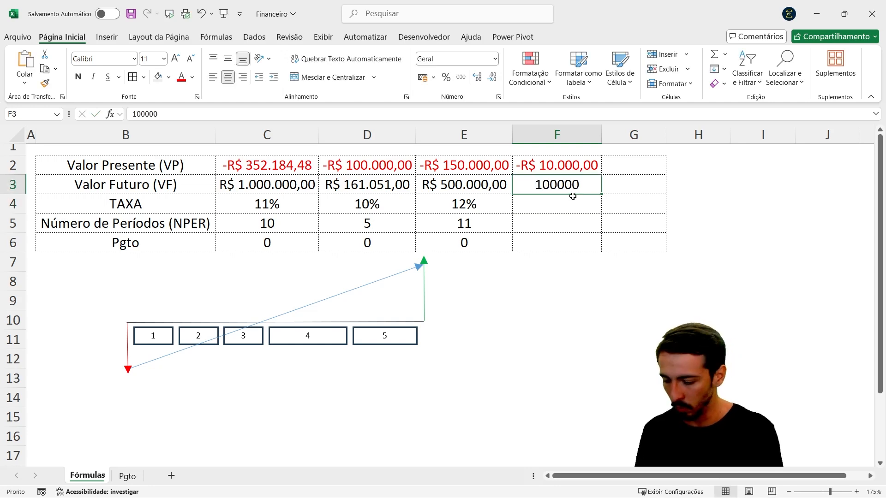
{"action": "key", "text": "ctrl+shift+4"}
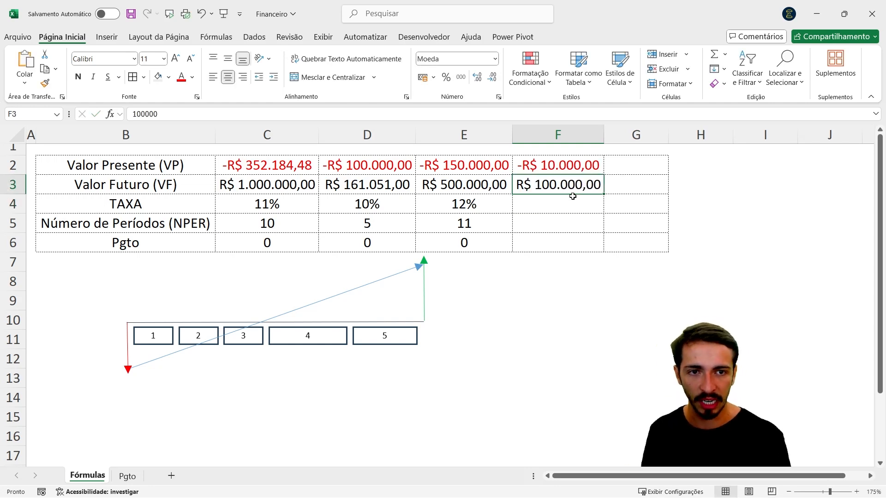
- Set the fourth scenario's Número de Períodos (NPER) in F5 to 6
{"action": "key", "text": "Up"}
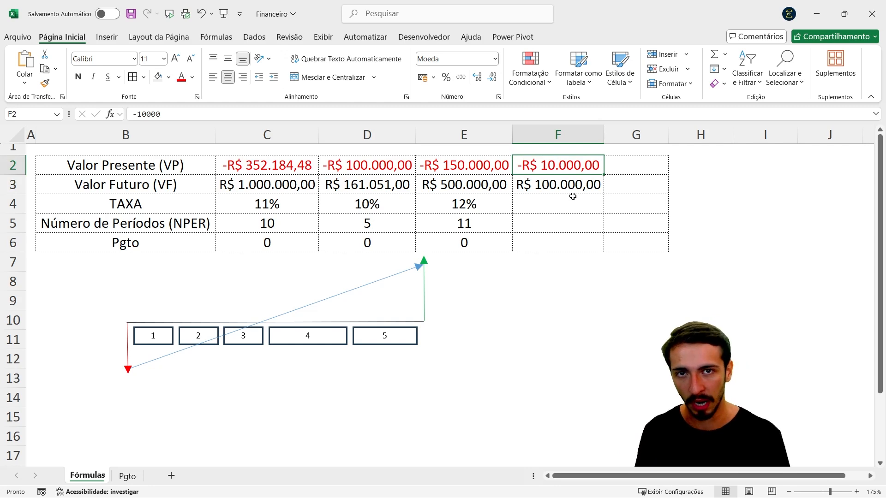
{"action": "key", "text": "Down"}
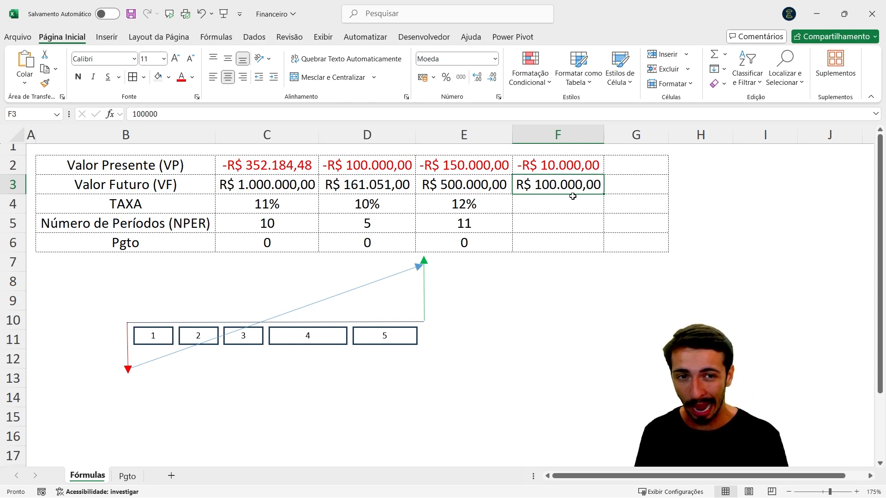
{"action": "key", "text": "Up"}
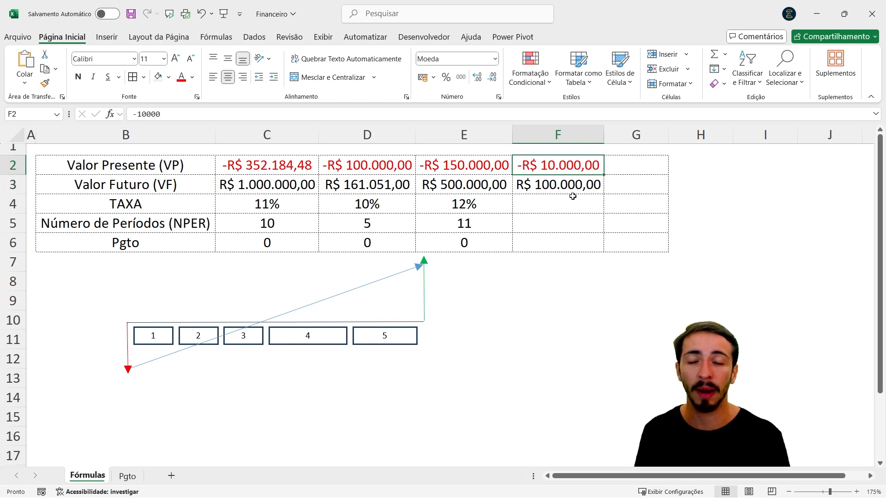
{"action": "key", "text": "Down"}
{"action": "key", "text": "Down"}
{"action": "key", "text": "Down"}
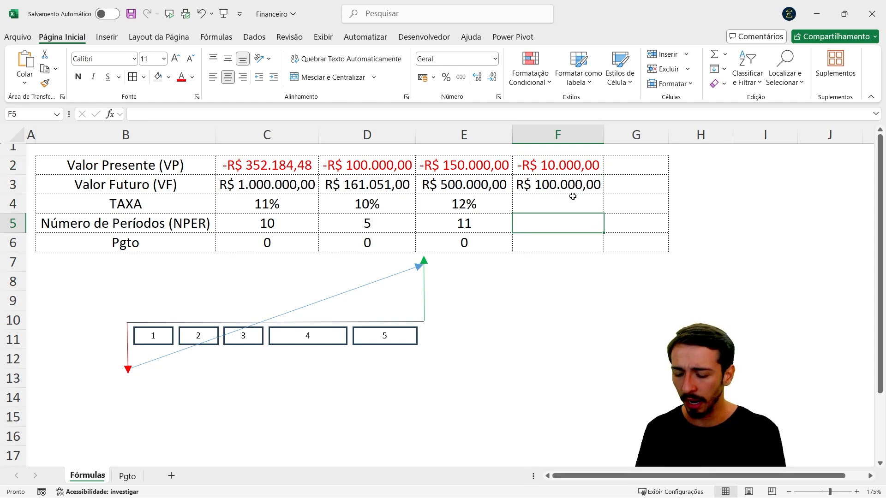
{"action": "type", "text": "6"}
{"action": "key", "text": "Return"}
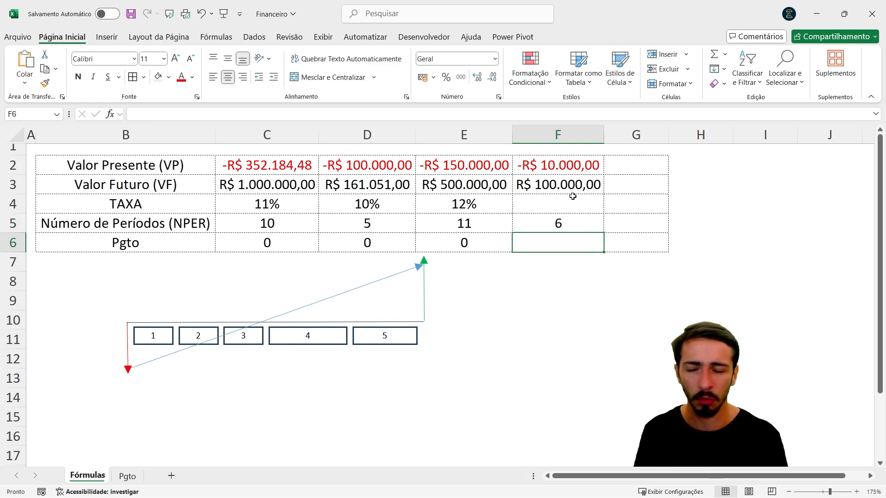
- Examine the fourth scenario's Valor Presente, Valor Futuro and NPER in column F in relation to the empty TAXA cell F4
{"action": "key", "text": "Up"}
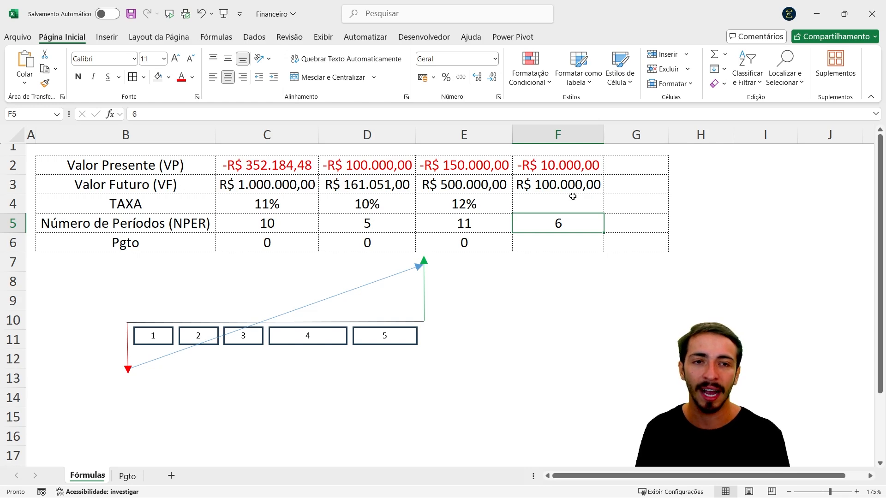
{"action": "key", "text": "Up"}
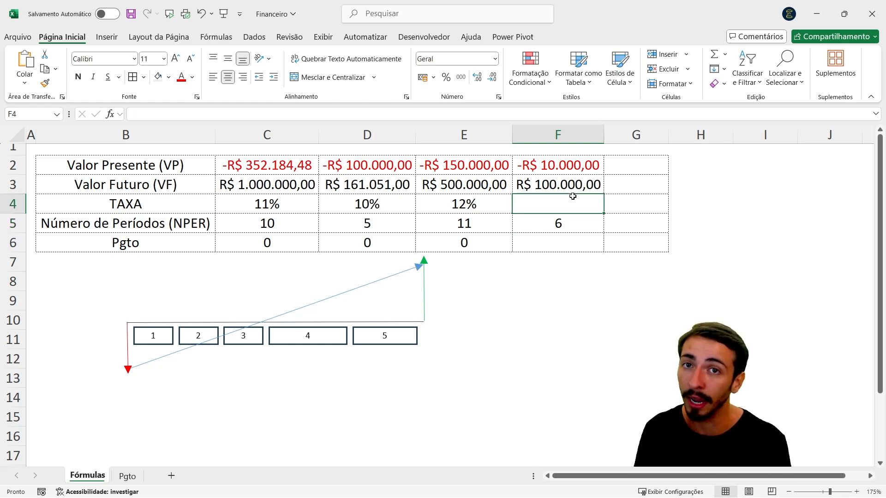
{"action": "key", "text": "Up"}
{"action": "key", "text": "Up"}
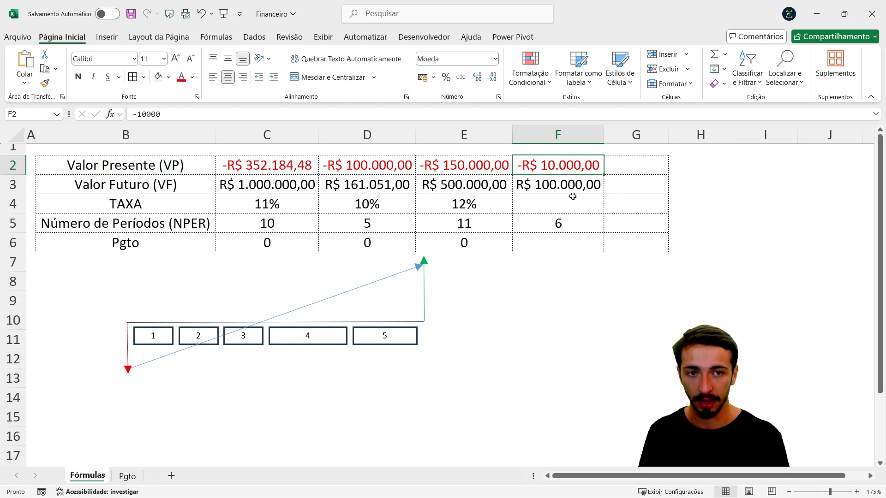
{"action": "key", "text": "Down"}
{"action": "key", "text": "Down"}
{"action": "key", "text": "Down"}
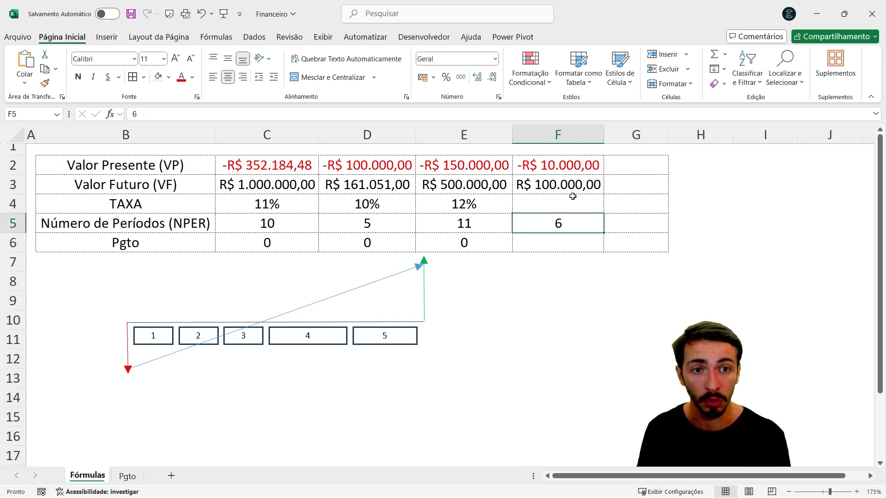
{"action": "key", "text": "Up"}
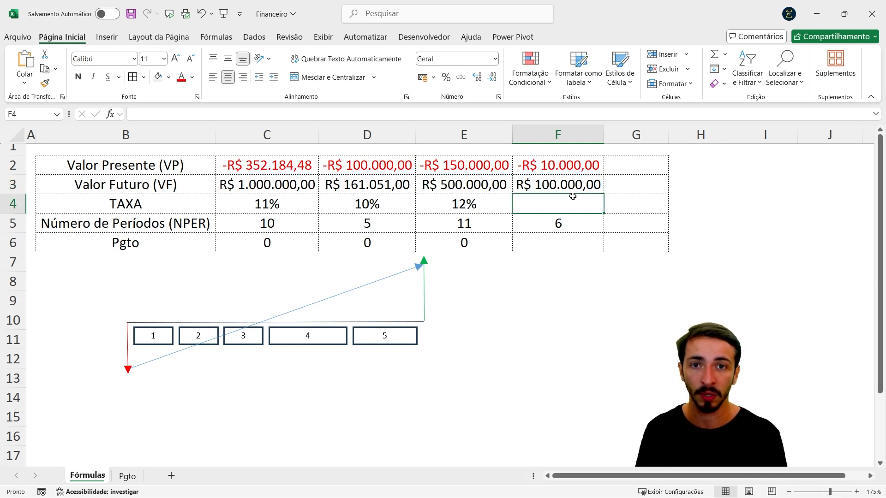
- Set the fourth scenario's Pgto in F6 to 0
{"action": "key", "text": "Down"}
{"action": "key", "text": "Down"}
{"action": "type", "text": "0"}
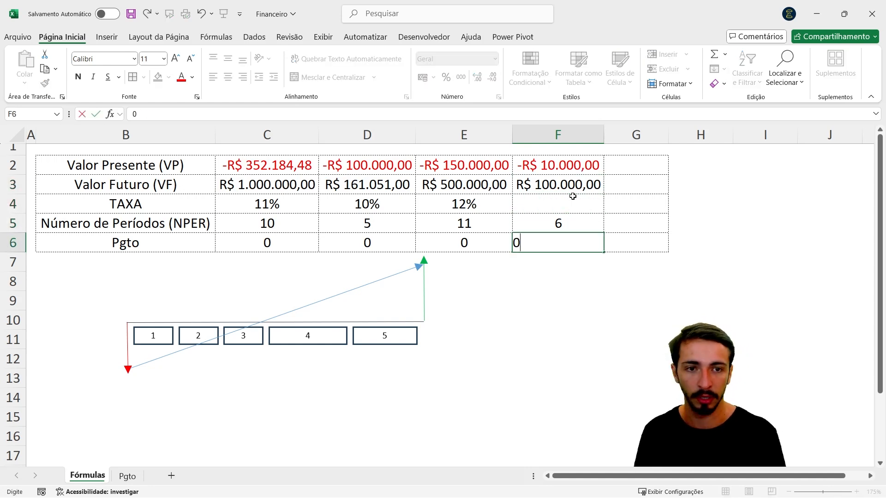
{"action": "key", "text": "Return"}
- Start a TAXA formula in the fourth scenario's cell F4 with F5 as nper and F6 as pgto
{"action": "left_click", "coordinate": [573, 197]}
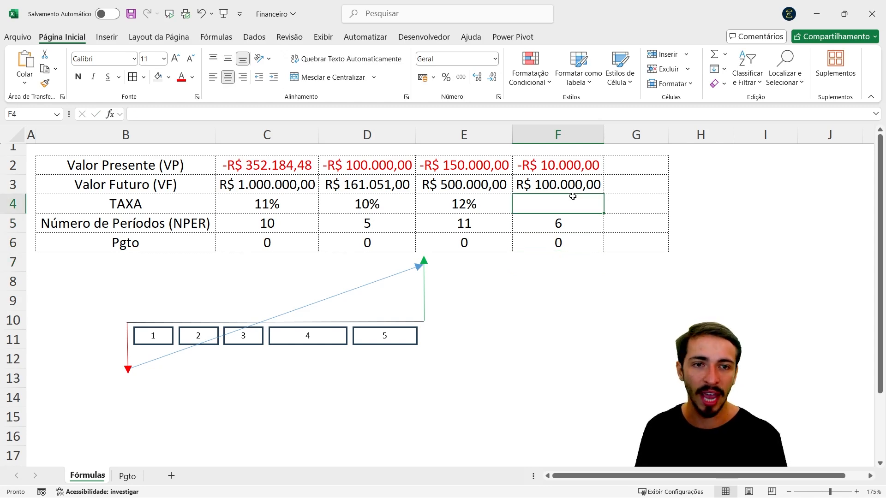
{"action": "type", "text": "=taxa"}
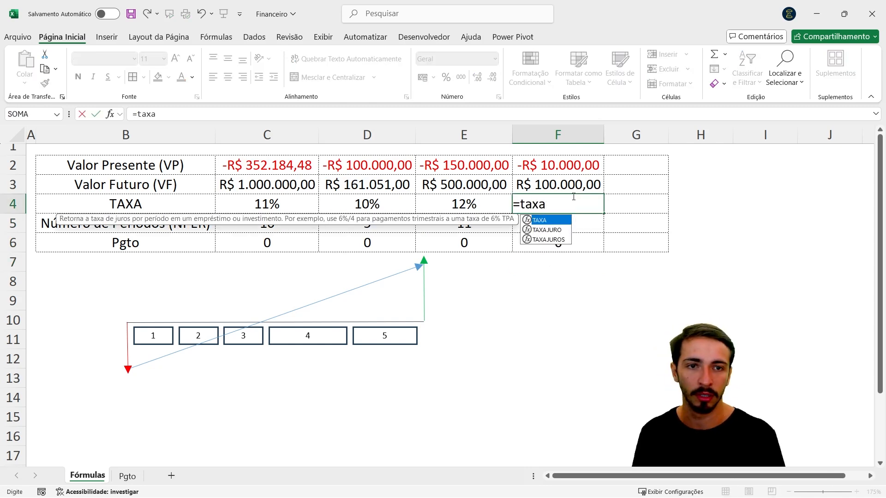
{"action": "key", "text": "Tab"}
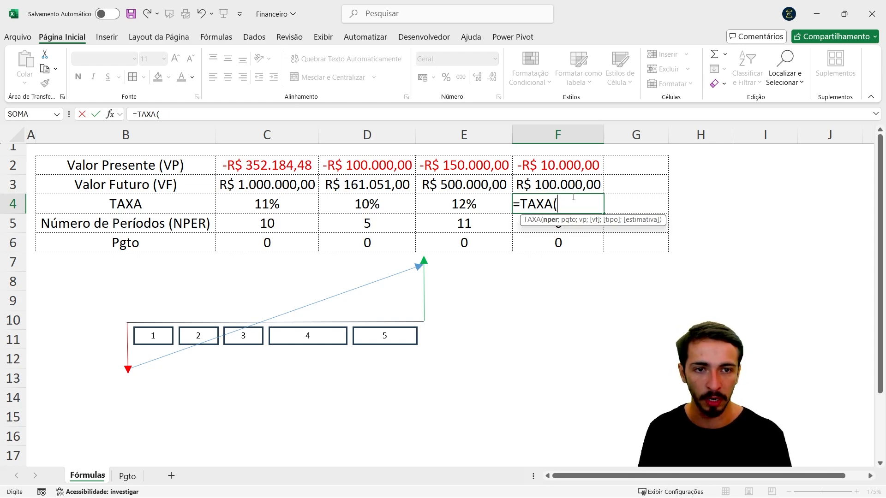
{"action": "key", "text": "Down"}
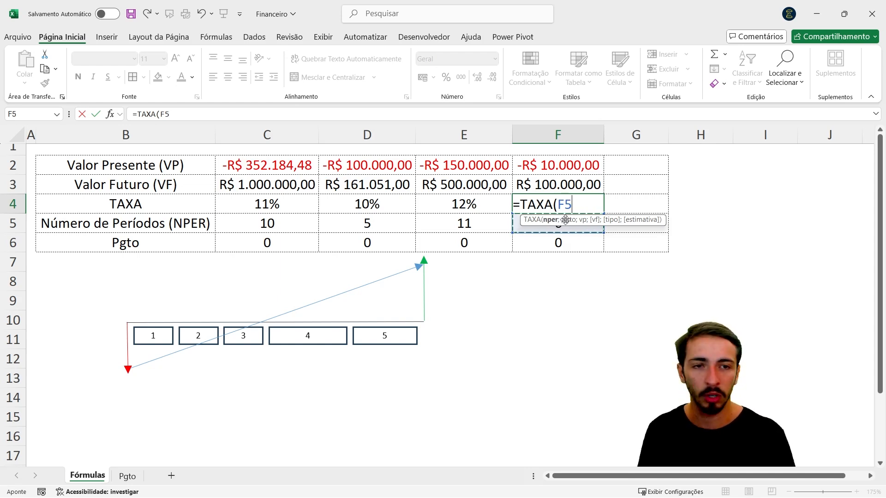
{"action": "left_click_drag", "start_coordinate": [560, 224], "coordinate": [563, 289]}
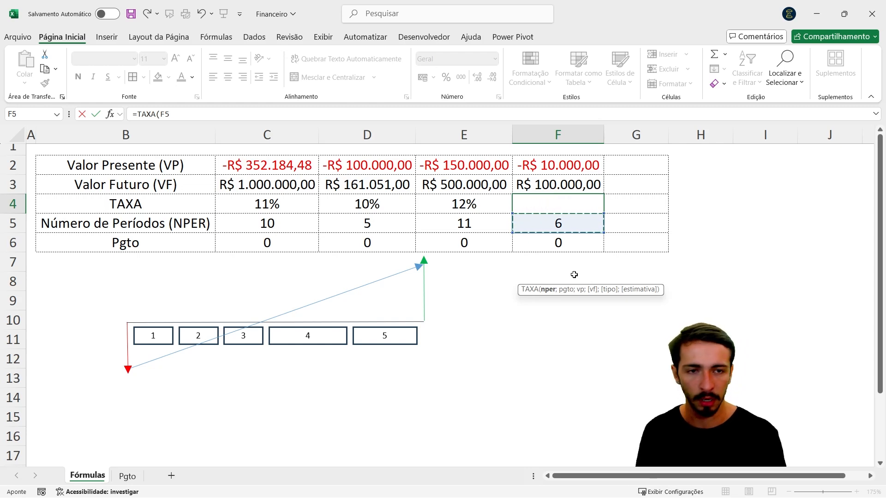
{"action": "type", "text": ";"}
{"action": "key", "text": "Down"}
{"action": "key", "text": "Down"}
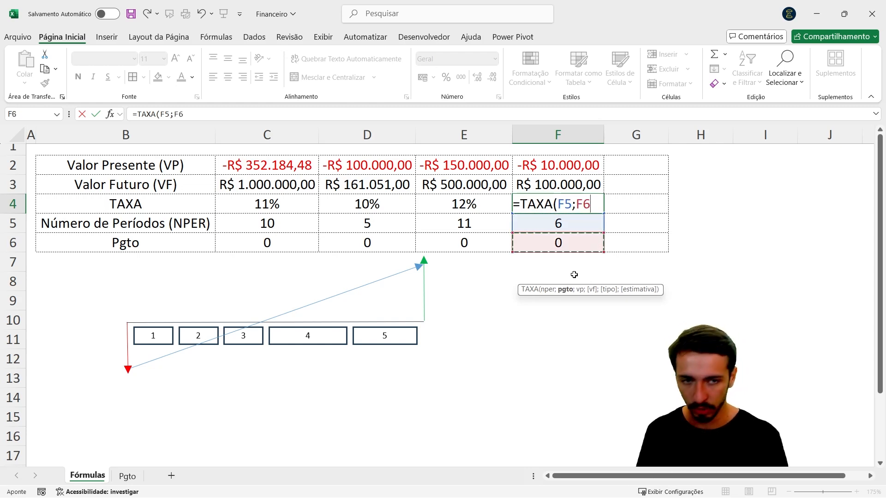
- Complete the TAXA formula in F4 with F2 as vp, F3 as vf and 0 as tipo
{"action": "type", "text": ";"}
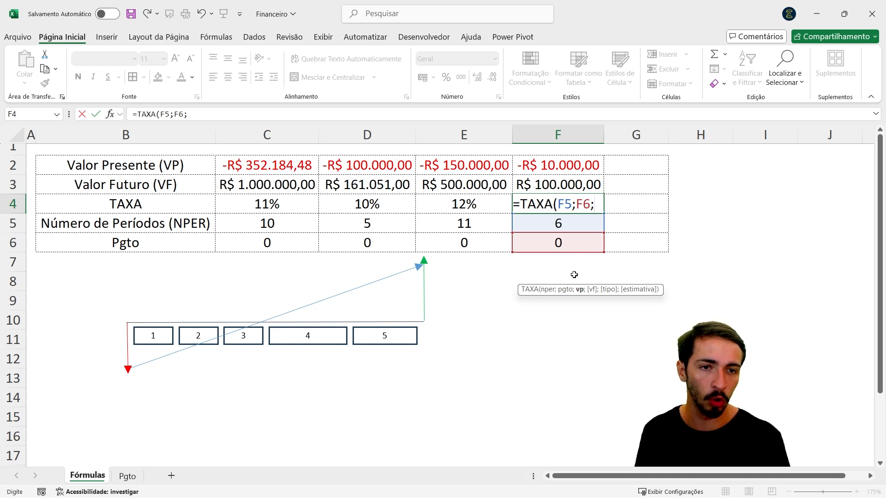
{"action": "key", "text": "Up"}
{"action": "key", "text": "Up"}
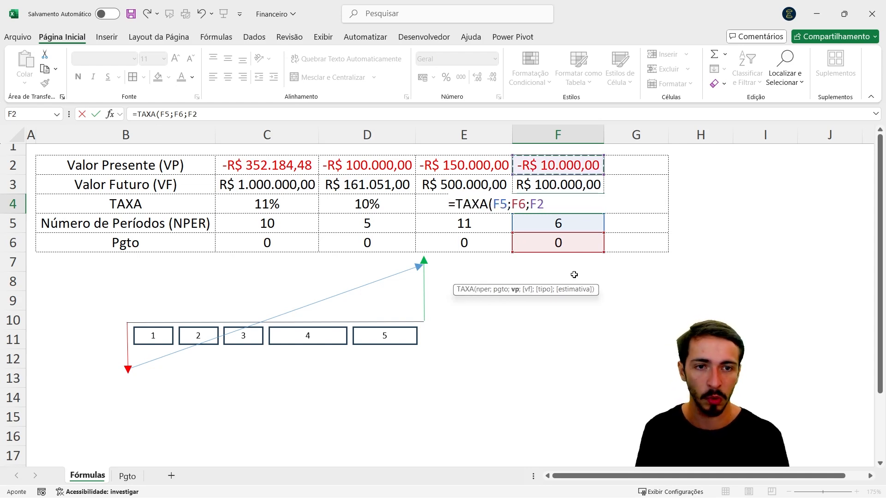
{"action": "key", "text": "F2"}
{"action": "type", "text": ";"}
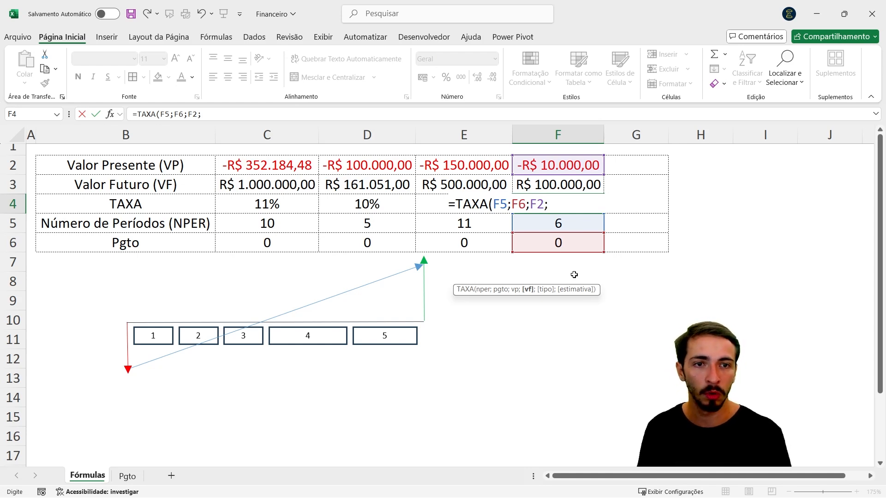
{"action": "key", "text": "Up"}
{"action": "key", "text": "Up"}
{"action": "key", "text": "Down"}
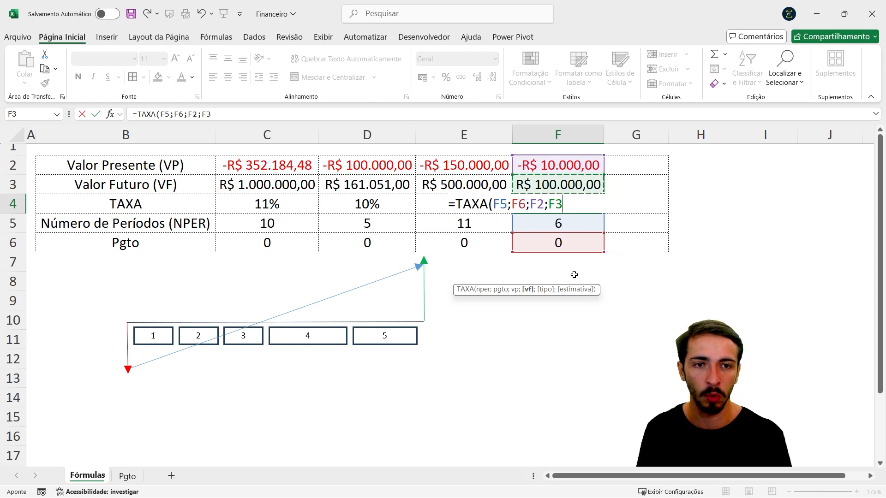
{"action": "type", "text": ";"}
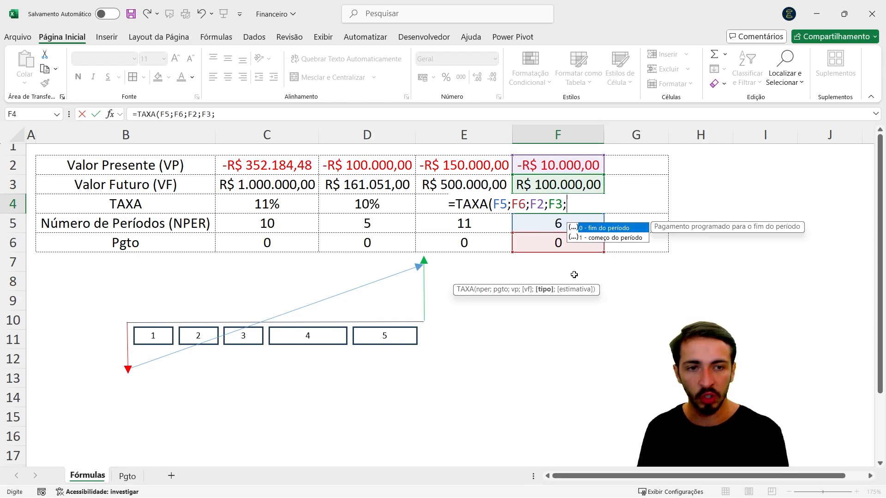
{"action": "type", "text": "0)"}
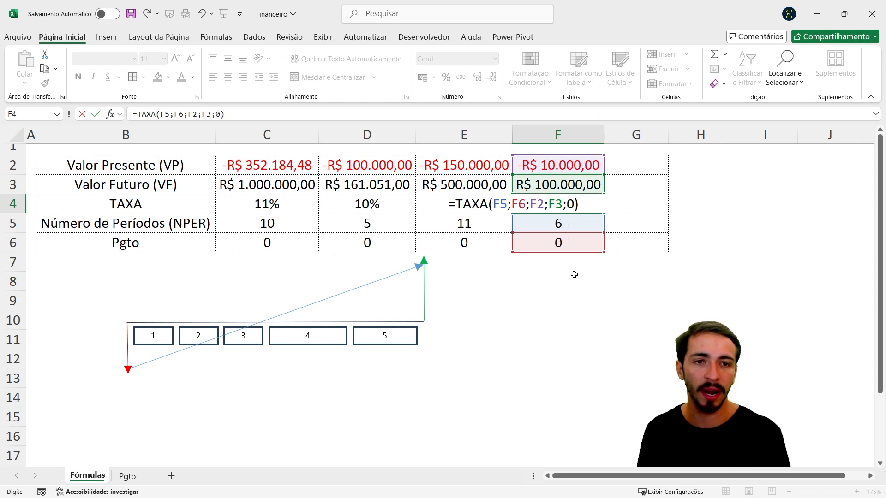
{"action": "key", "text": "Return"}
{"action": "key", "text": "Up"}
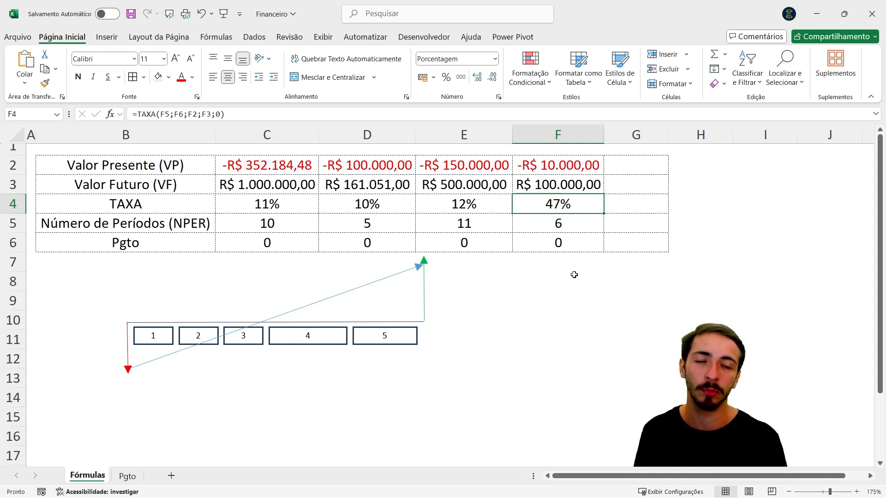
- Examine the fourth scenario's Valor Presente, Valor Futuro and NPER in column F against the calculated TAXA in F4
{"action": "key", "text": "Up"}
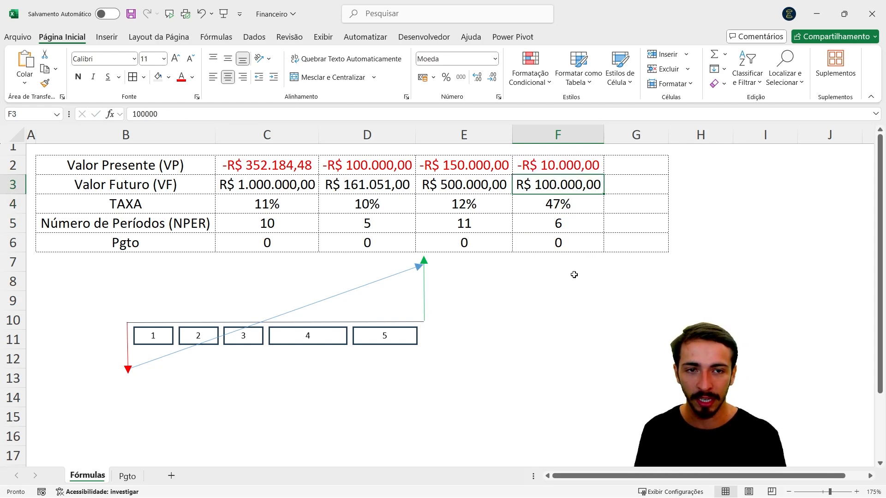
{"action": "key", "text": "Down"}
{"action": "key", "text": "Down"}
{"action": "key", "text": "Up"}
{"action": "key", "text": "Up"}
{"action": "key", "text": "Up"}
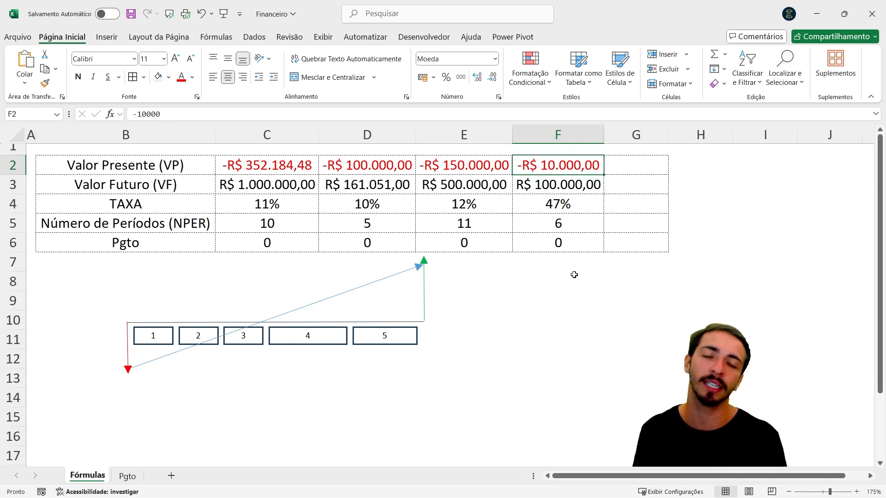
{"action": "key", "text": "Down"}
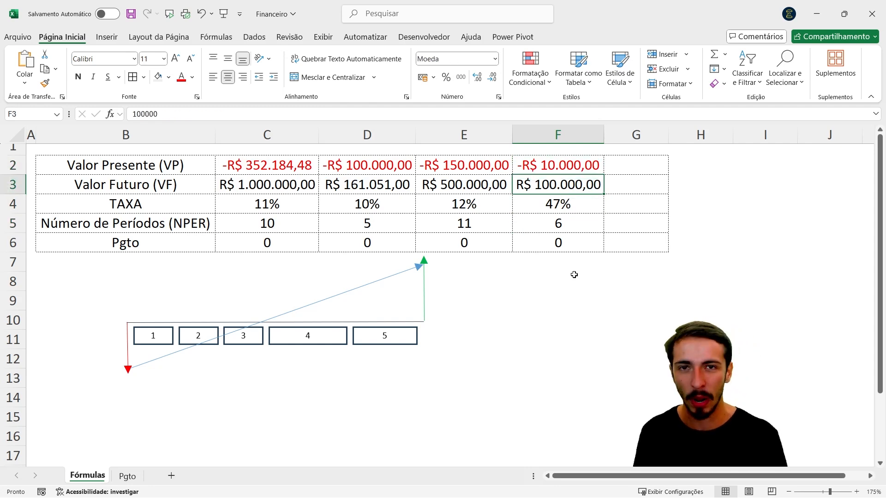
{"action": "key", "text": "Down"}
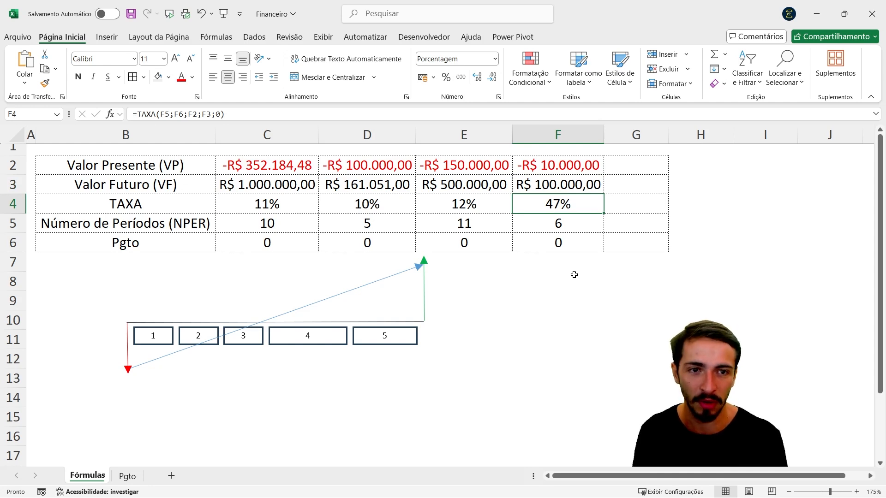
- Set the fourth scenario's Número de Períodos in F5 to 10 and check the TAXA in F4
{"action": "key", "text": "Down"}
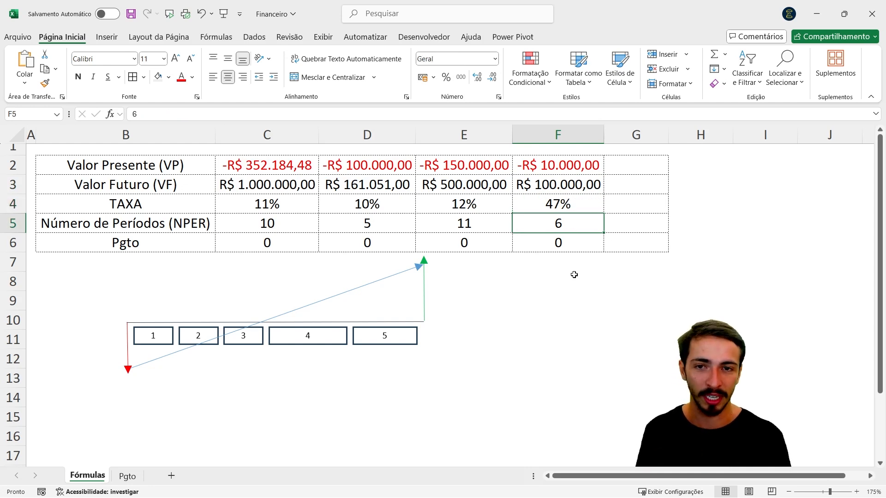
{"action": "type", "text": "10"}
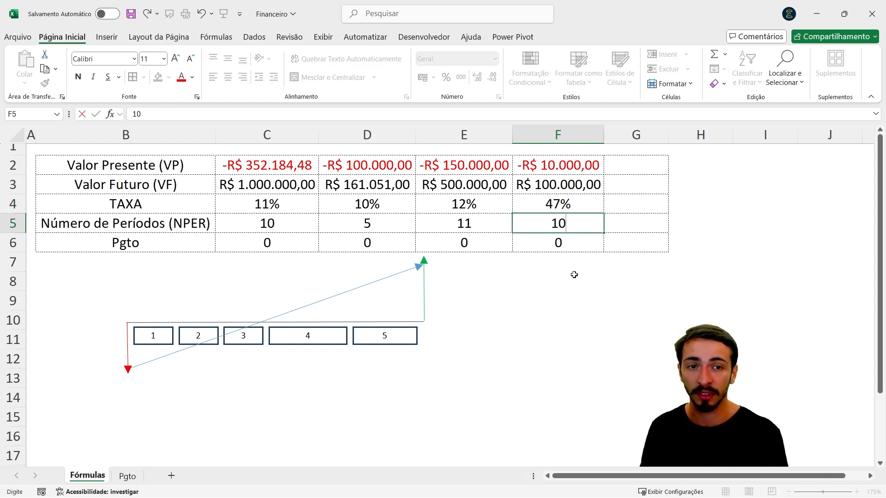
{"action": "key", "text": "Return"}
{"action": "key", "text": "Up"}
{"action": "key", "text": "Up"}
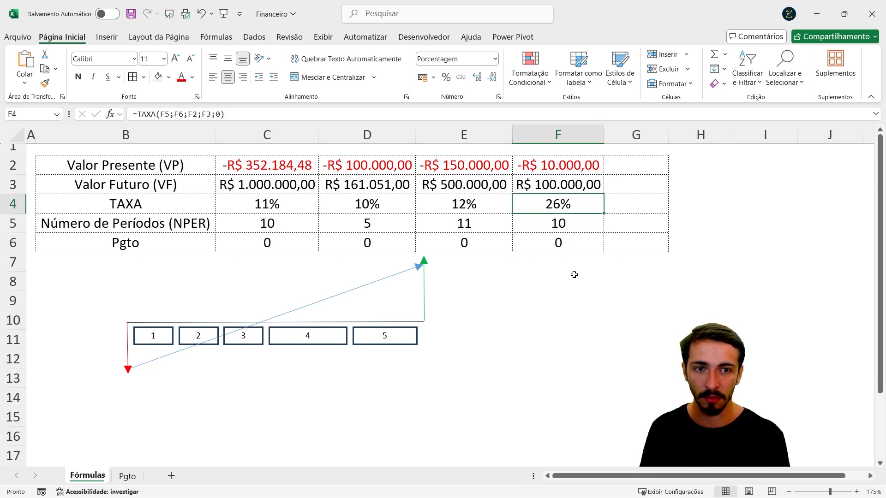
- Set the fourth scenario's Número de Períodos (NPER) in F5 to 15
{"action": "key", "text": "Down"}
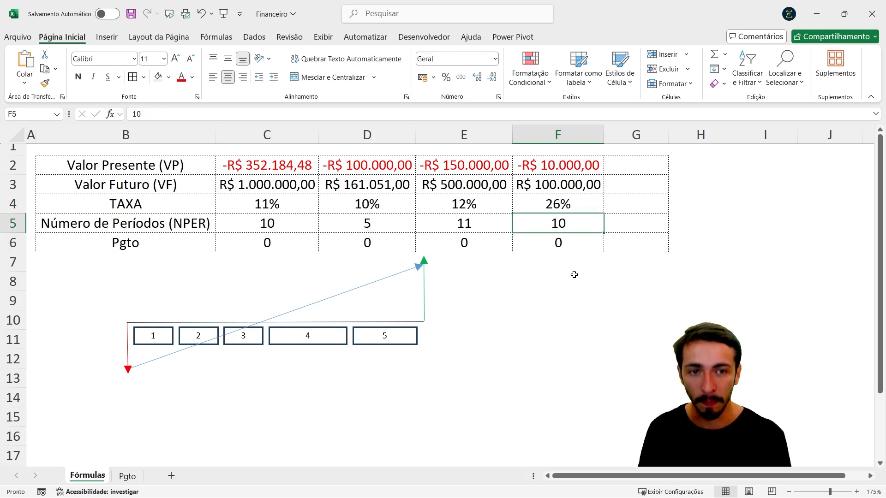
{"action": "type", "text": "15"}
{"action": "key", "text": "Return"}
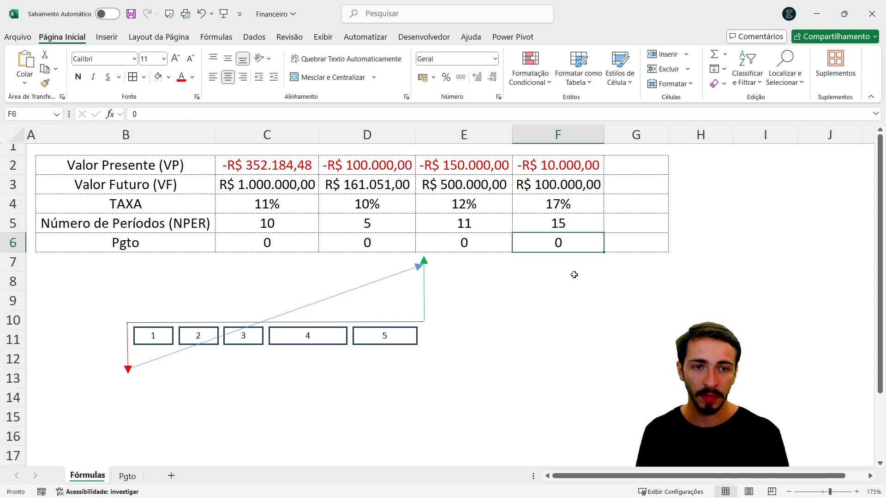
- Set the fourth scenario's Valor Presente in F2 to -40000
{"action": "key", "text": "Up"}
{"action": "key", "text": "Up"}
{"action": "key", "text": "Up"}
{"action": "key", "text": "Up"}
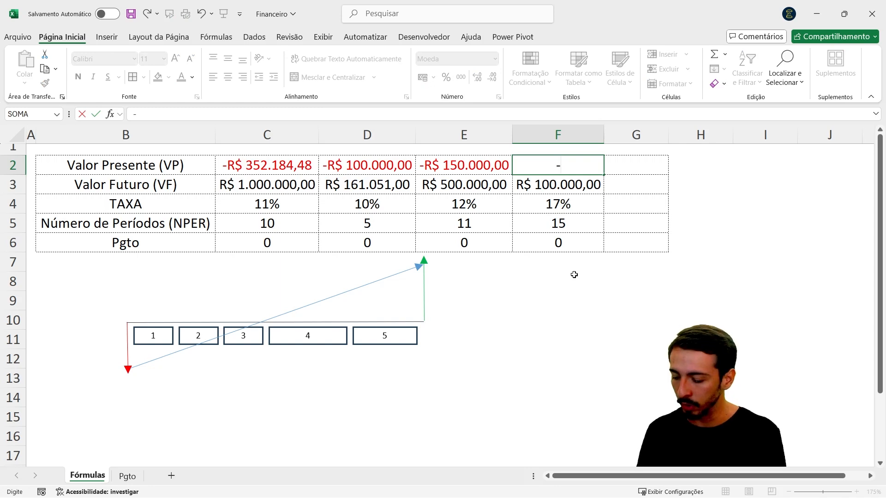
{"action": "type", "text": "40000"}
{"action": "key", "text": "Return"}
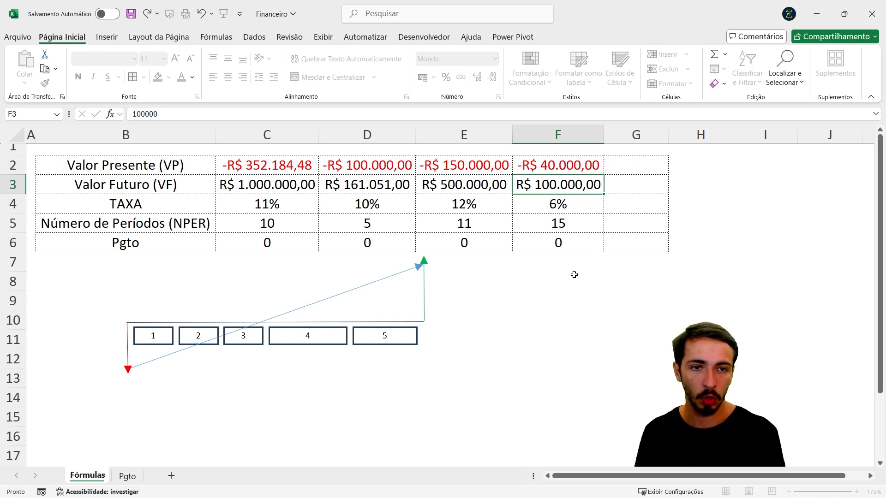
- Set the fourth scenario's NPER in F5 to 10, keeping the Valor Presente of -40000
{"action": "key", "text": "Down"}
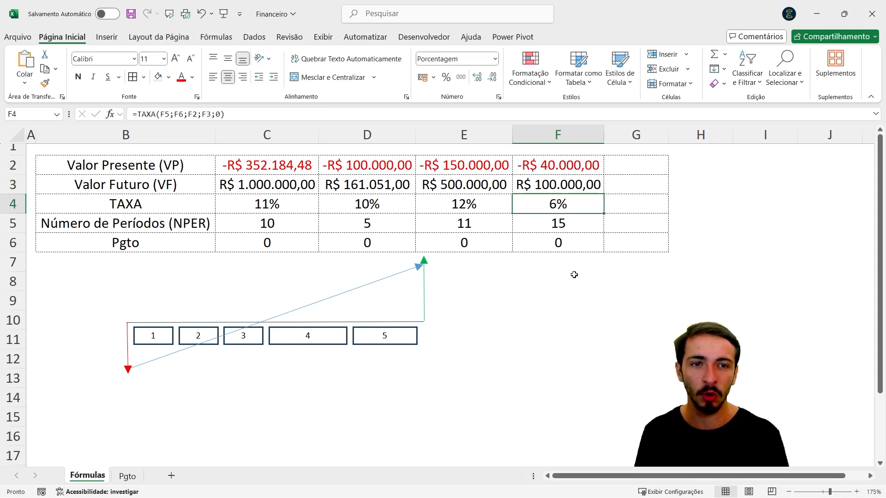
{"action": "key", "text": "Down"}
{"action": "type", "text": "10"}
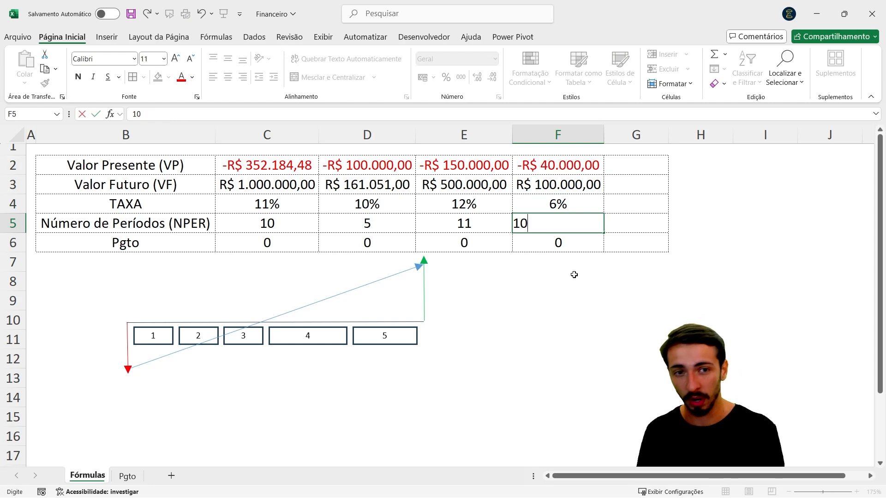
{"action": "key", "text": "Return"}
{"action": "key", "text": "Up"}
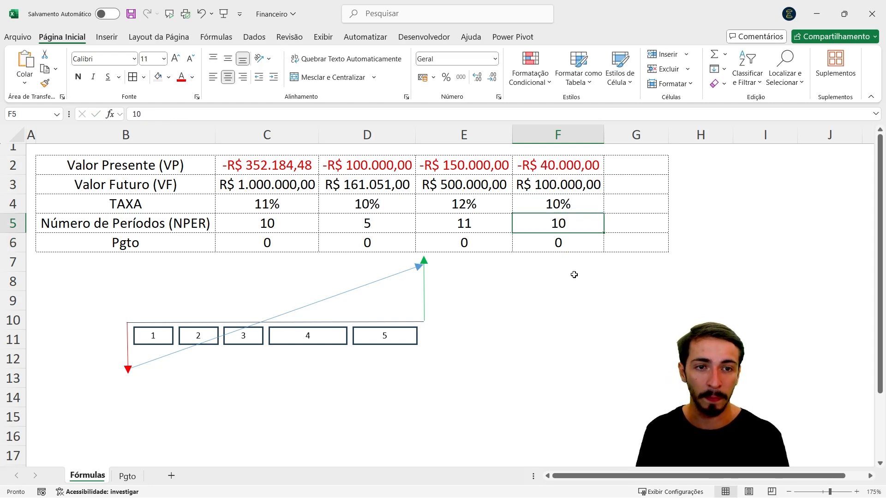
- Examine how the fourth scenario's TAXA in F4 relates to its Valor Presente, Valor Futuro and NPER
{"action": "key", "text": "Up"}
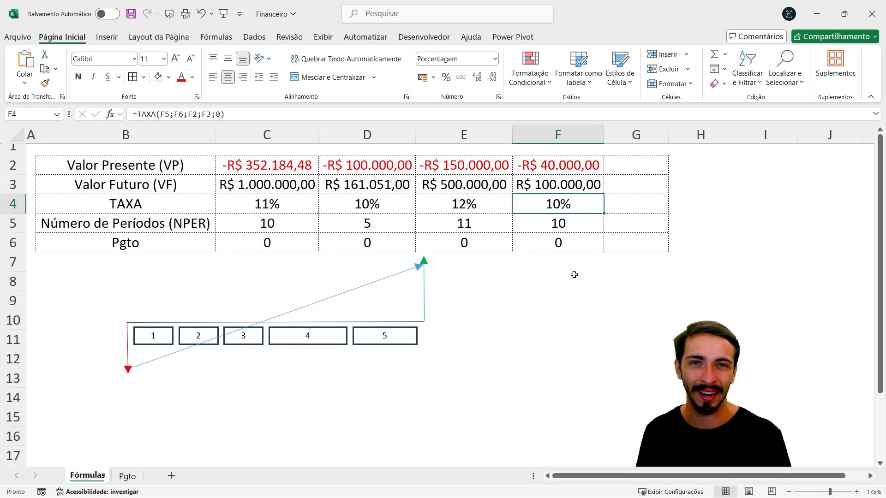
{"action": "key", "text": "Up"}
{"action": "key", "text": "Up"}
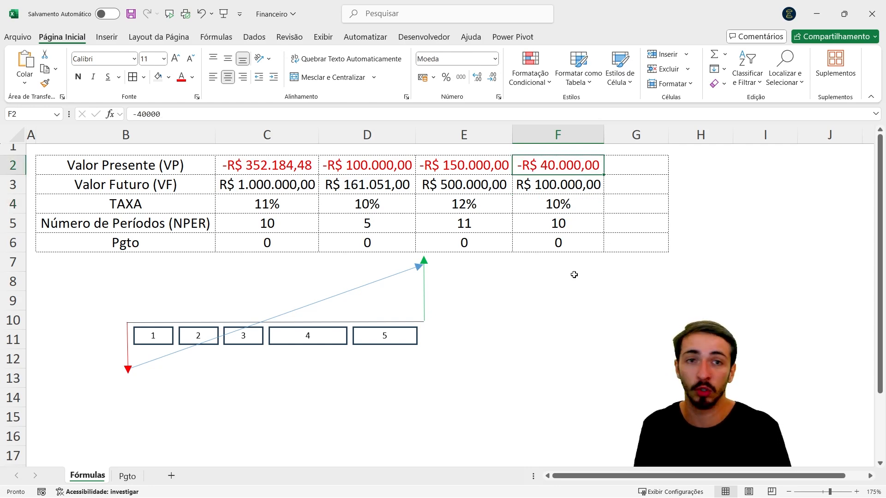
{"action": "key", "text": "Down"}
{"action": "key", "text": "Down"}
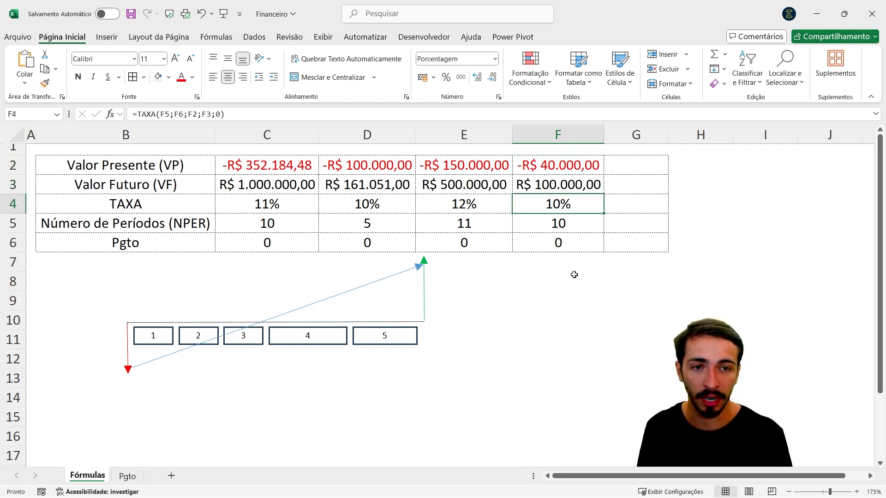
{"action": "key", "text": "Down"}
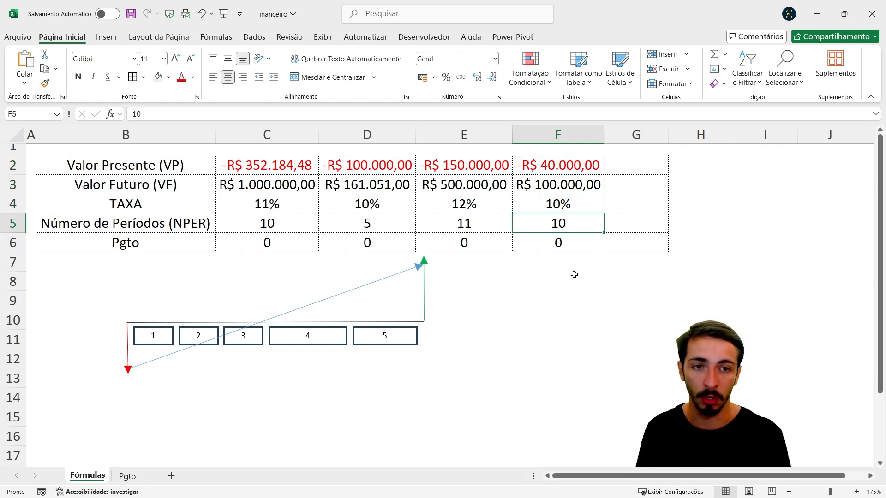
{"action": "key", "text": "Up"}
{"action": "key", "text": "Up"}
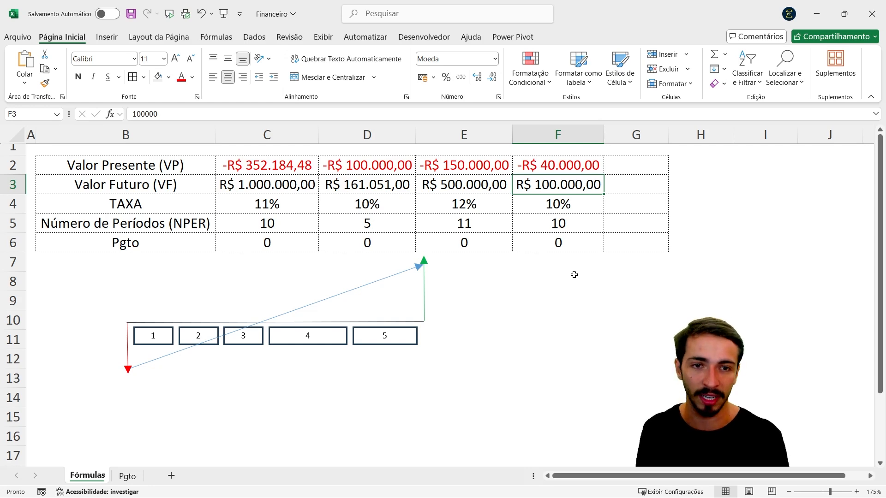
- Open the Pgto sheet and select the empty Valor das parcelas cell C7
{"action": "key", "text": "ctrl+Page_Down"}
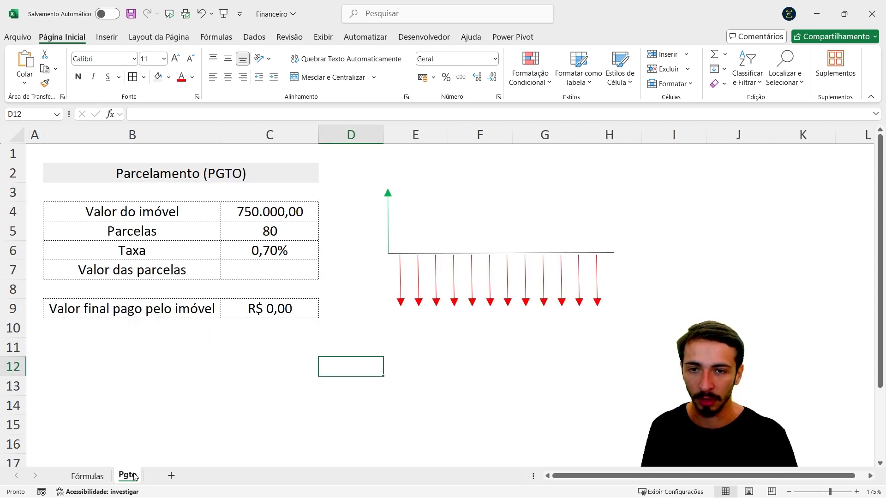
{"action": "scroll", "coordinate": [138, 369], "scroll_direction": "up", "scroll_amount": 1}
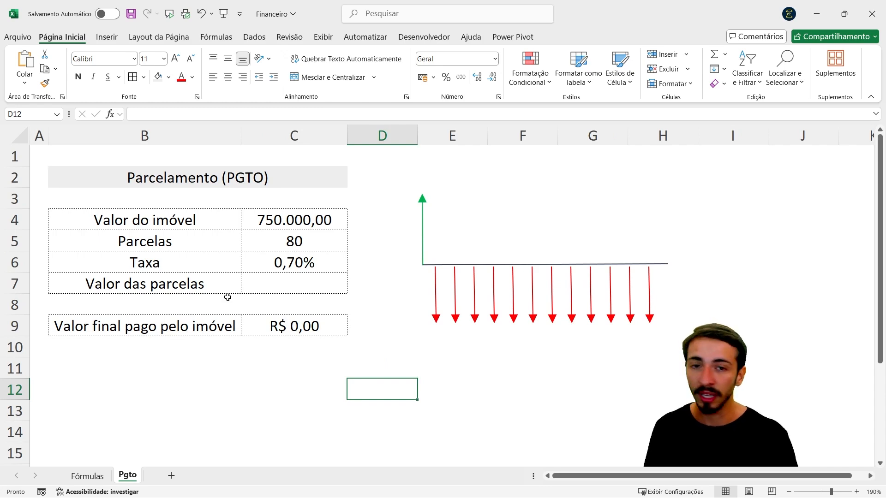
{"action": "left_click", "coordinate": [305, 279]}
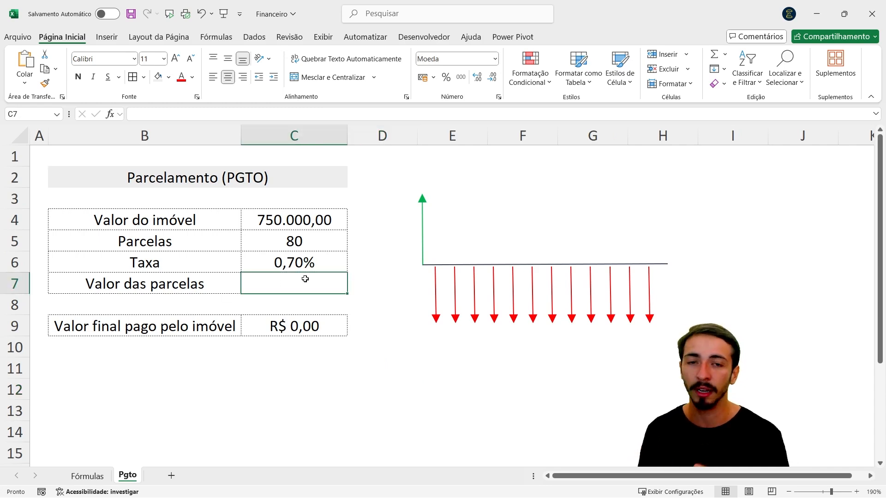
- Examine the cash-flow diagram's green inflow arrow and red installment arrows in relation to the Valor do imóvel in C4
{"action": "key", "text": "Right"}
{"action": "key", "text": "Up"}
{"action": "key", "text": "Up"}
{"action": "key", "text": "Up"}
{"action": "key", "text": "Up"}
{"action": "key", "text": "Up"}
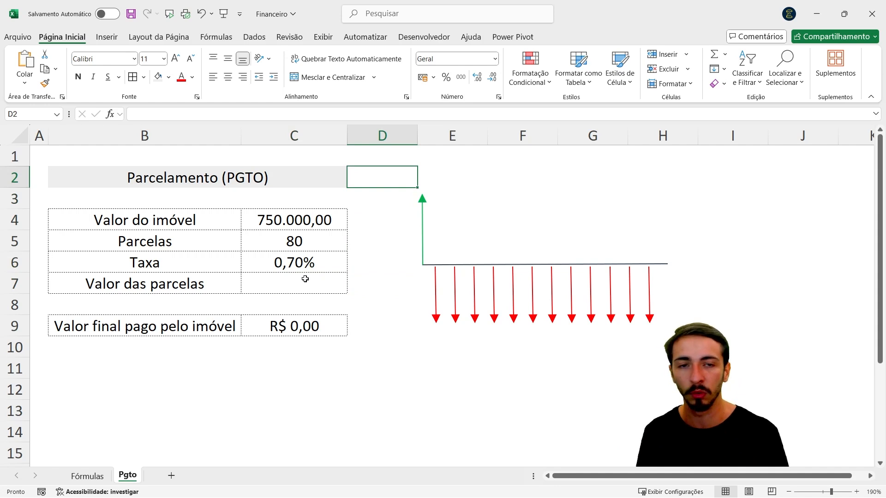
{"action": "key", "text": "Right"}
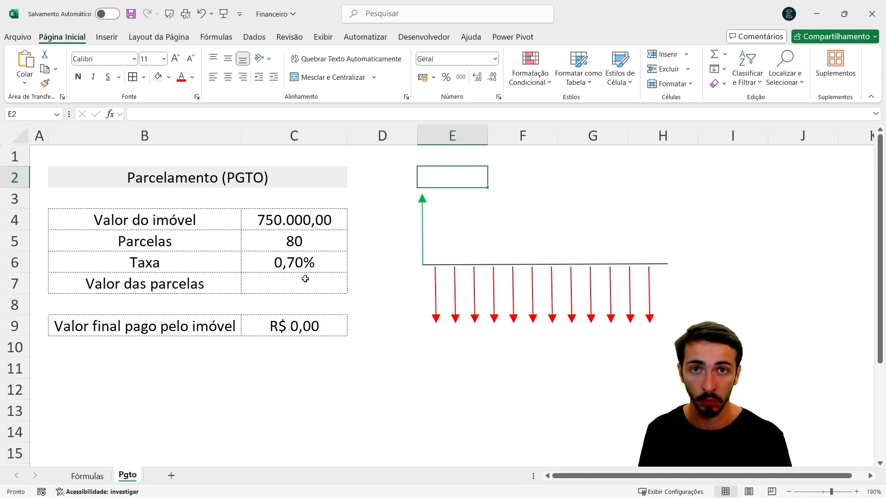
{"action": "left_click", "coordinate": [421, 207]}
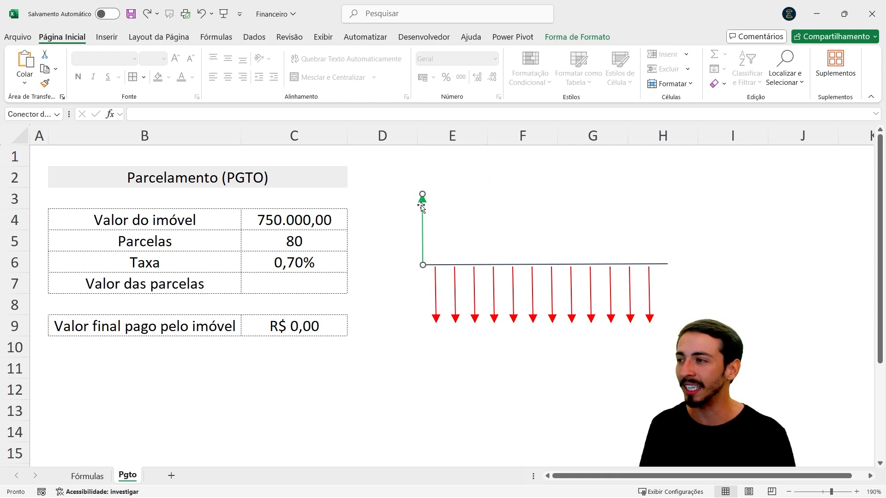
{"action": "left_click", "coordinate": [461, 309]}
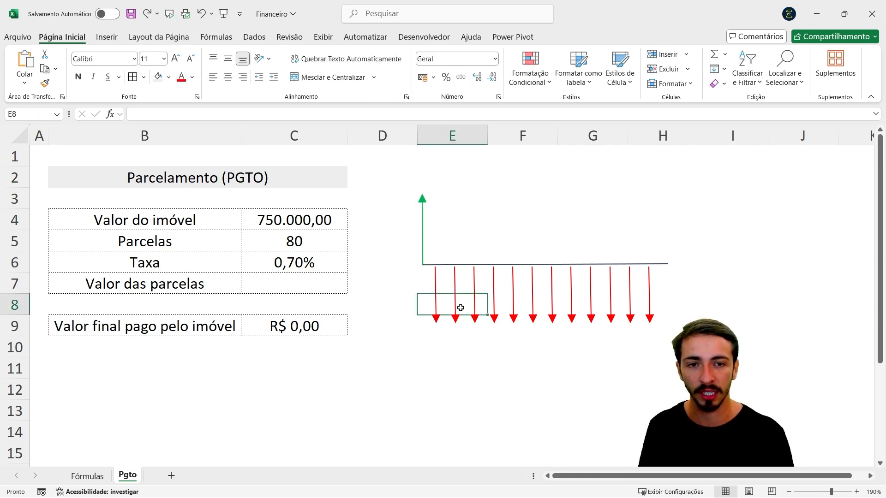
{"action": "left_click", "coordinate": [454, 310]}
{"action": "left_click", "coordinate": [420, 181]}
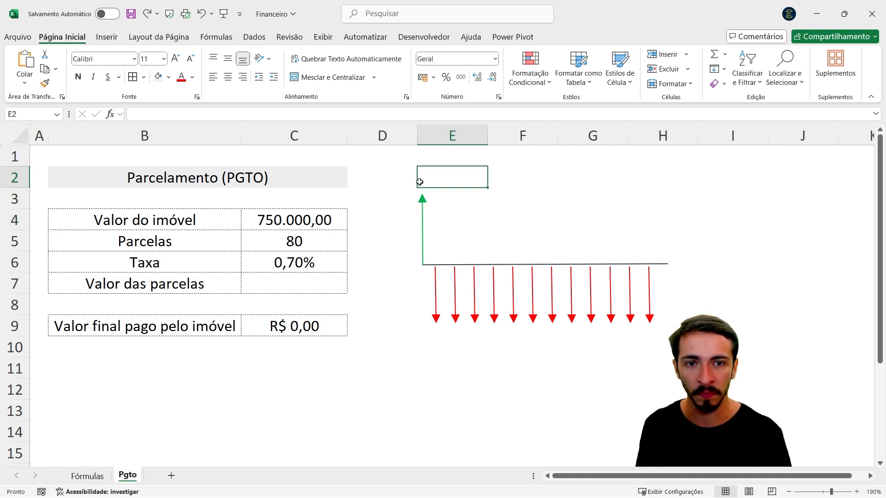
{"action": "left_click", "coordinate": [422, 206]}
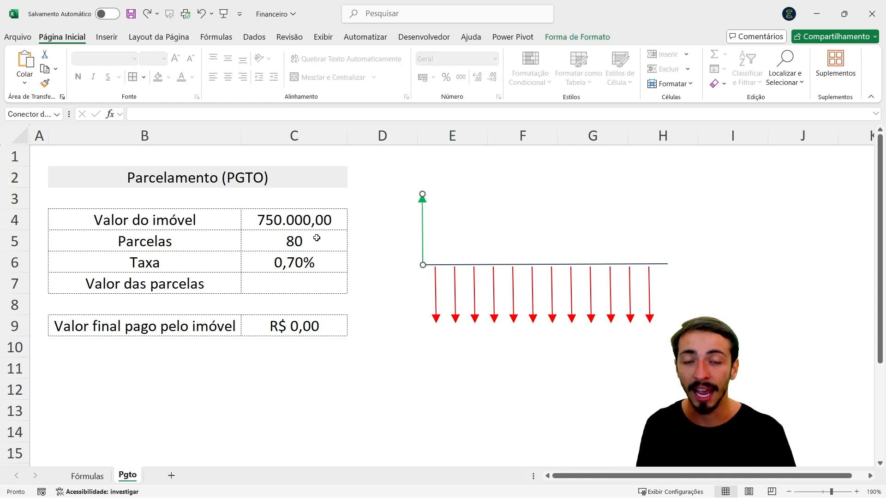
{"action": "left_click", "coordinate": [305, 216]}
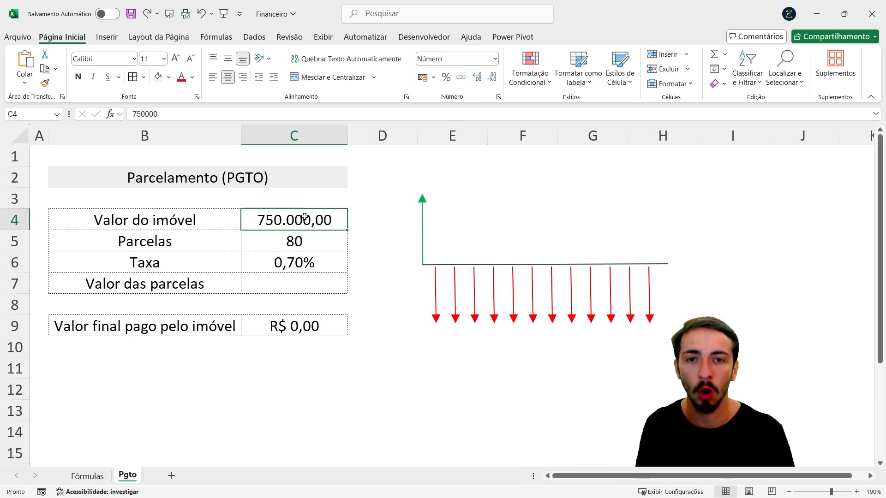
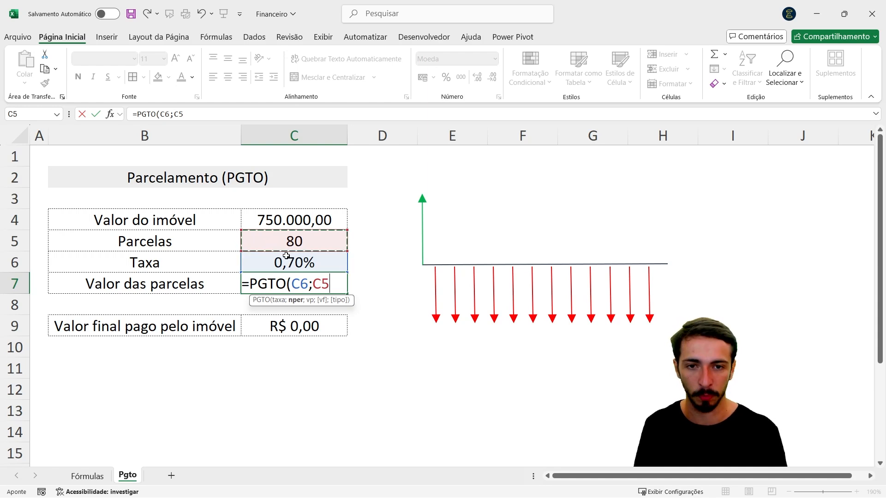
- Complete the Valor das parcelas formula in C7 as =PGTO(C6;C5;C4;0;0)
{"action": "left_click_drag", "start_coordinate": [276, 248], "coordinate": [289, 242]}
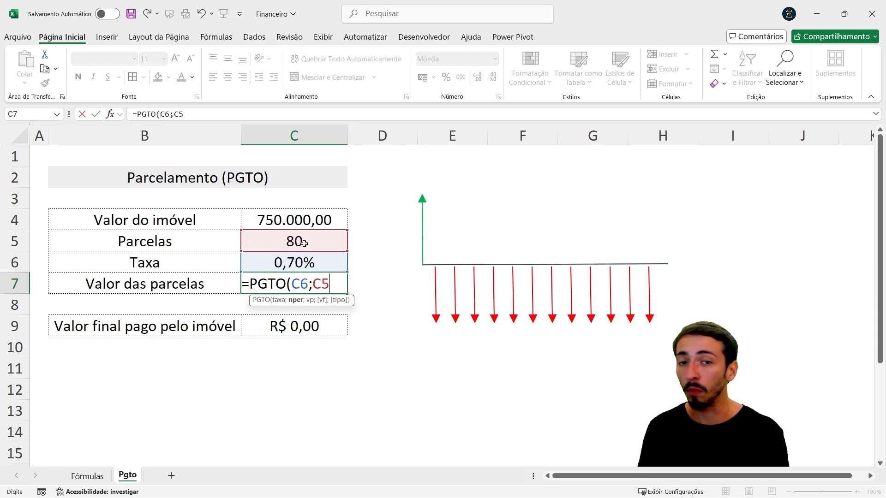
{"action": "type", "text": ";"}
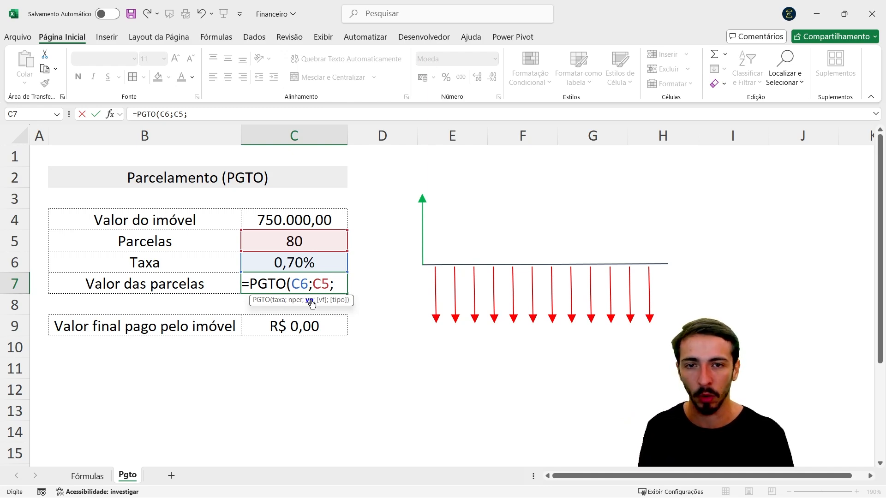
{"action": "left_click", "coordinate": [276, 214]}
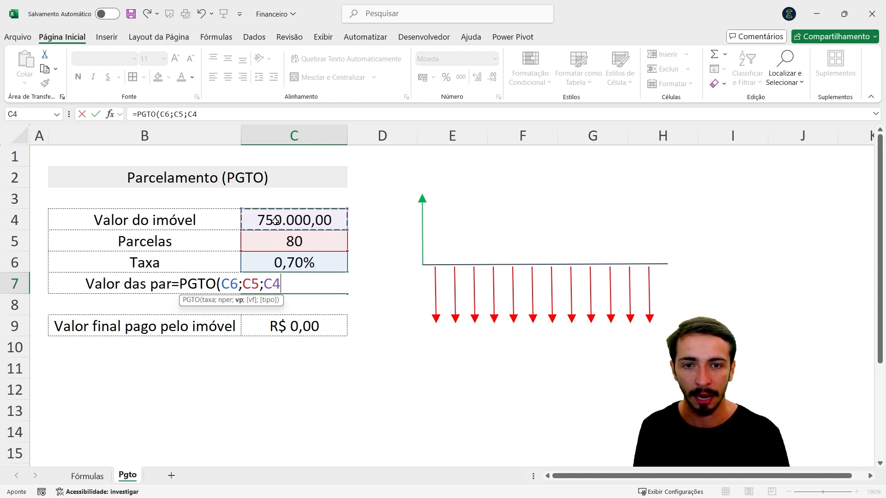
{"action": "type", "text": ";"}
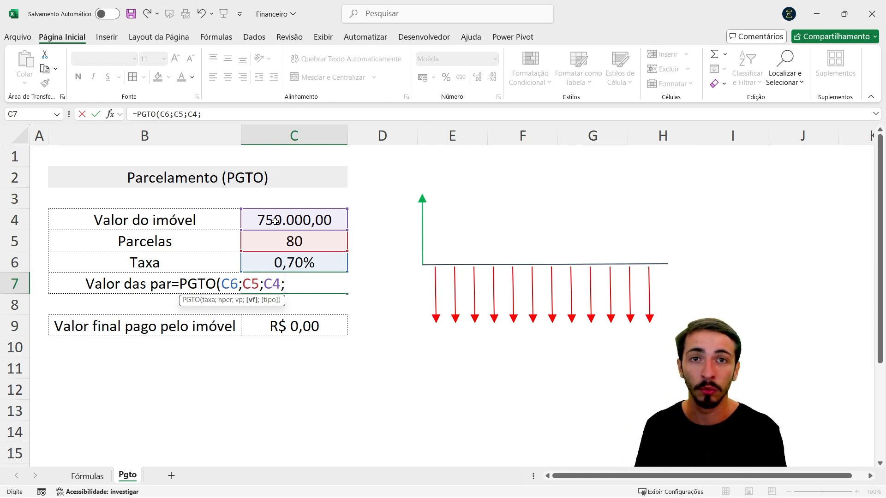
{"action": "type", "text": "0"}
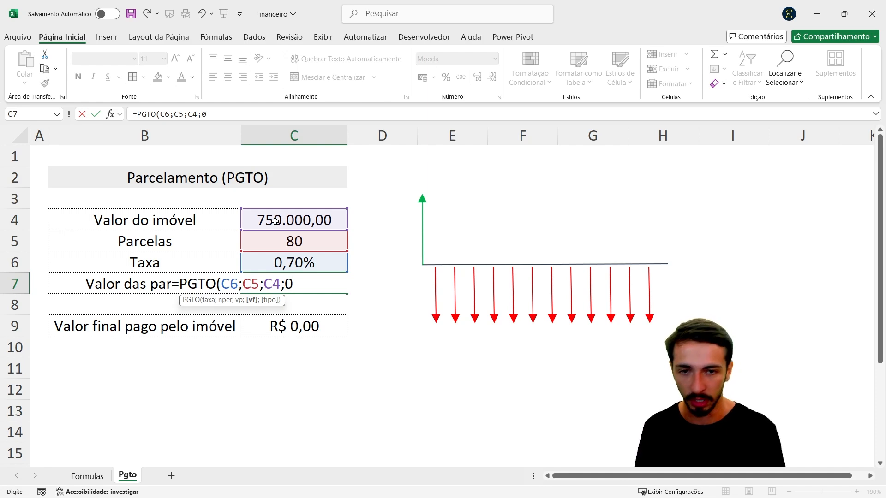
{"action": "type", "text": ";0)"}
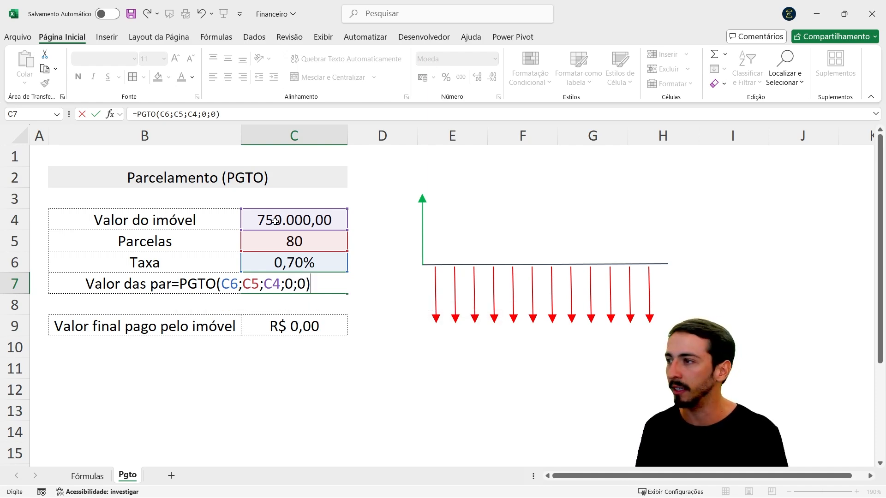
{"action": "key", "text": "Return"}
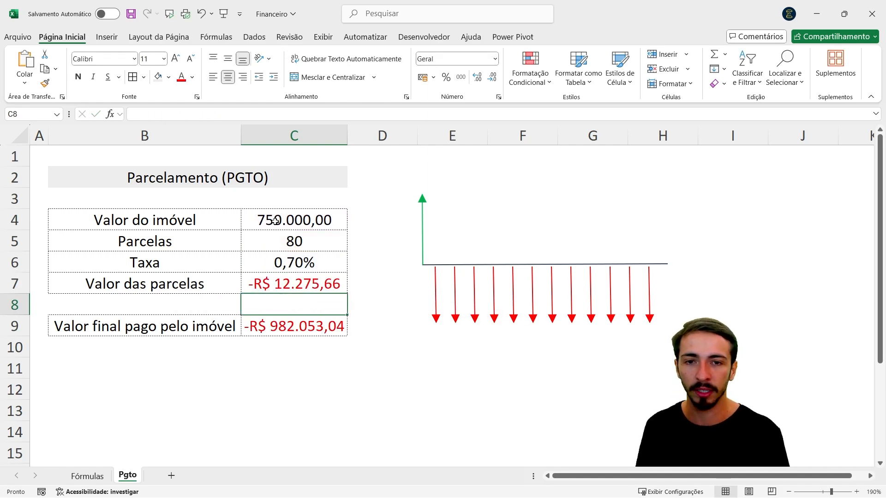
- Examine the calculated Valor das parcelas in C7 and compare it with the Valor do imóvel in C4
{"action": "key", "text": "Up"}
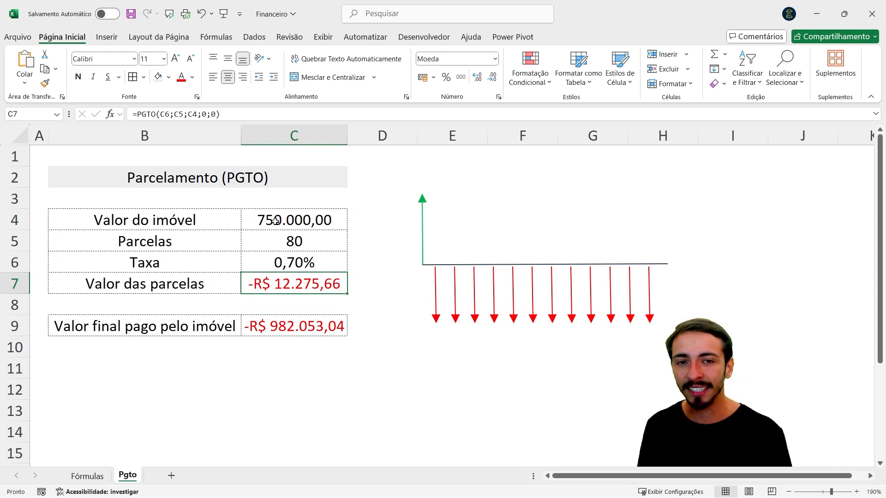
{"action": "key", "text": "Right"}
{"action": "key", "text": "Right"}
{"action": "key", "text": "Left"}
{"action": "key", "text": "Left"}
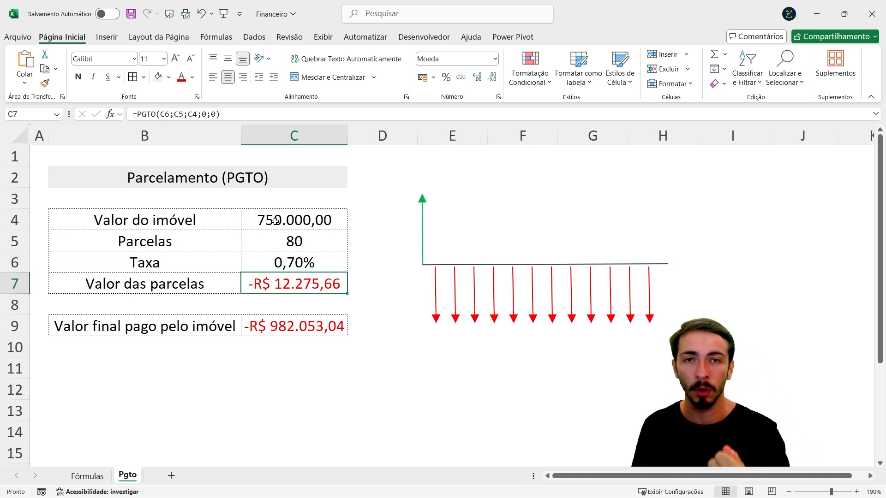
{"action": "key", "text": "Up"}
{"action": "key", "text": "Up"}
{"action": "key", "text": "Up"}
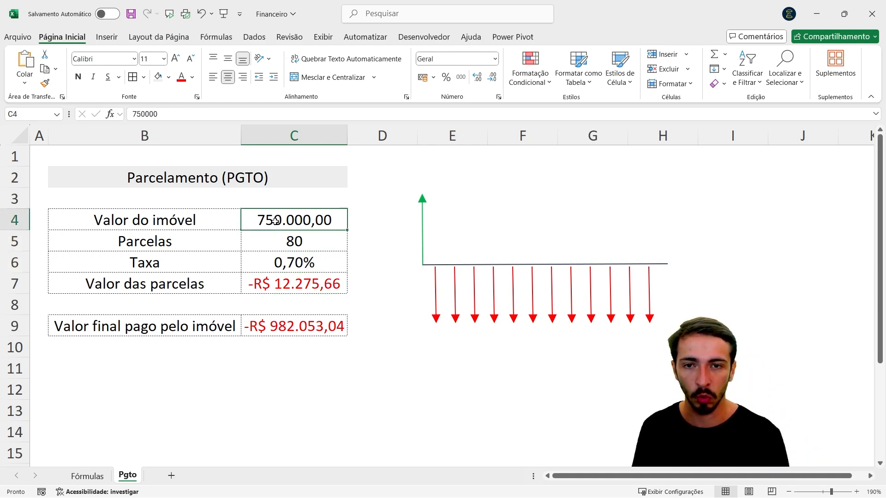
- Inspect the formula behind the Valor final pago pelo imóvel in C9 and how it relates to the Taxa in C6
{"action": "key", "text": "Down"}
{"action": "key", "text": "Down"}
{"action": "key", "text": "Down"}
{"action": "key", "text": "Down"}
{"action": "key", "text": "Down"}
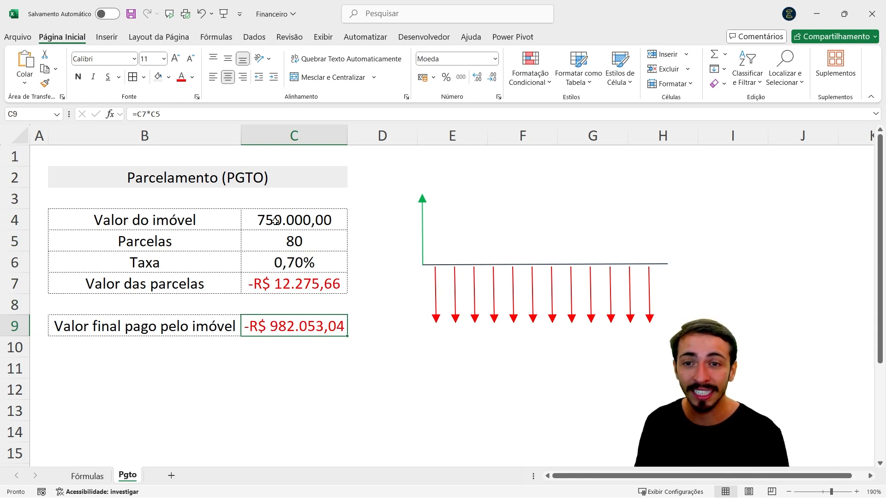
{"action": "key", "text": "F2"}
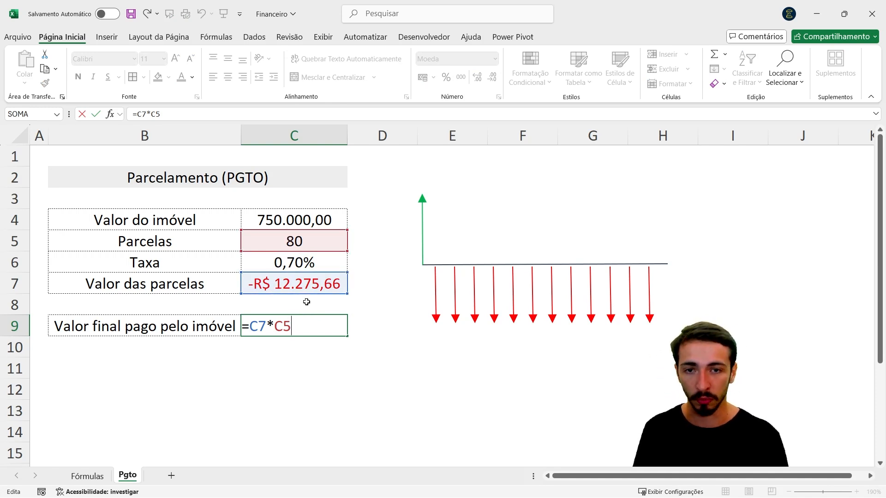
{"action": "key", "text": "ctrl+Return"}
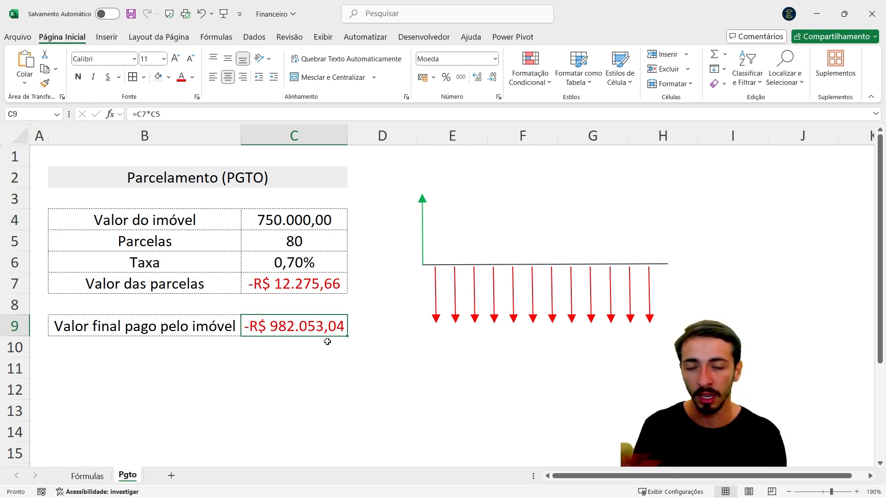
{"action": "key", "text": "Up"}
{"action": "key", "text": "Up"}
{"action": "key", "text": "Up"}
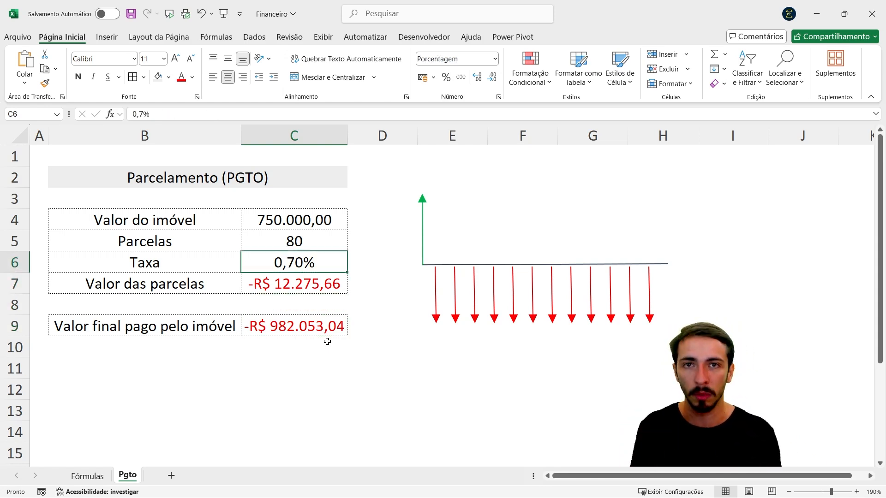
{"action": "key", "text": "Down"}
{"action": "key", "text": "Down"}
{"action": "key", "text": "Down"}
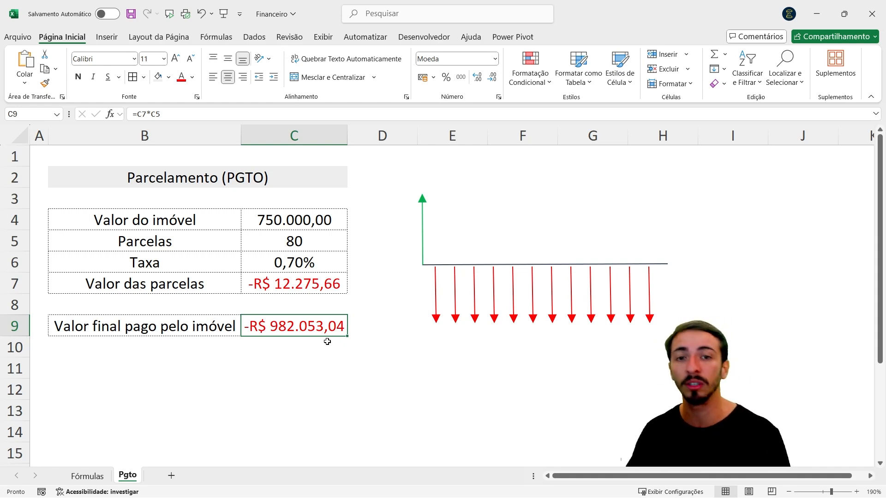
- Set the Parcelas in C5 to 120 and auto-fit column C so the resulting amounts fit
{"action": "key", "text": "Up"}
{"action": "key", "text": "Up"}
{"action": "key", "text": "Up"}
{"action": "key", "text": "Up"}
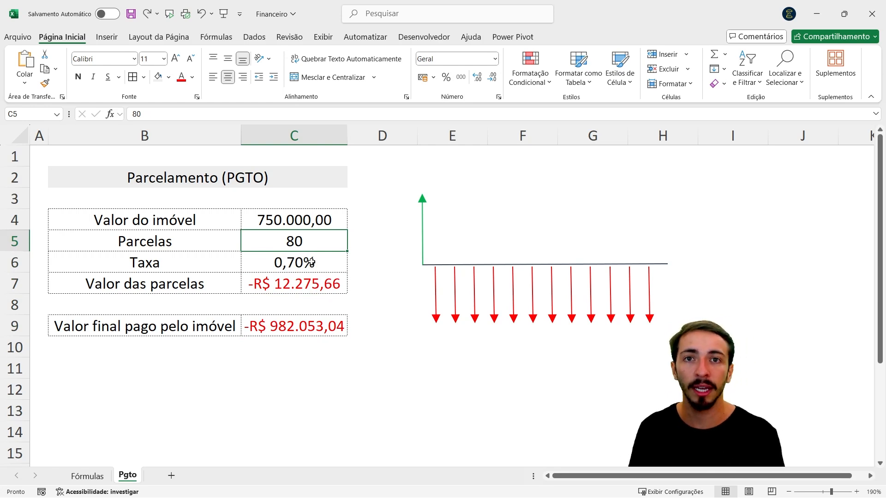
{"action": "type", "text": "120"}
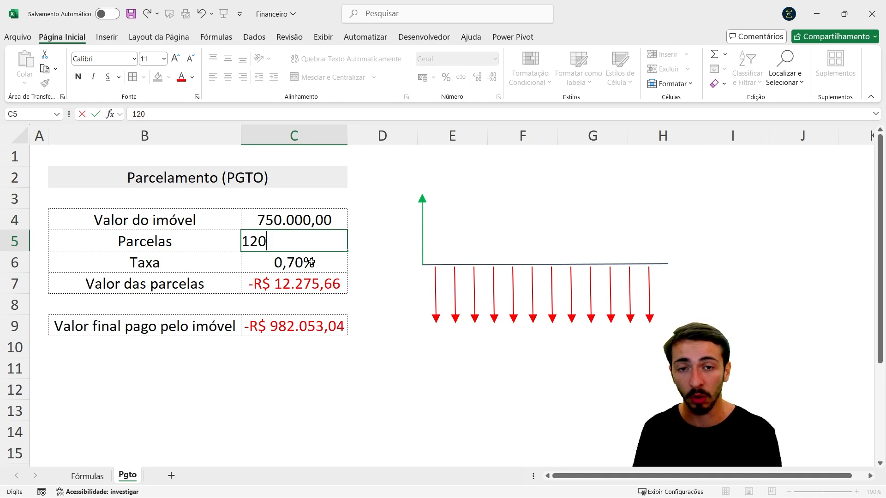
{"action": "left_click", "coordinate": [311, 262]}
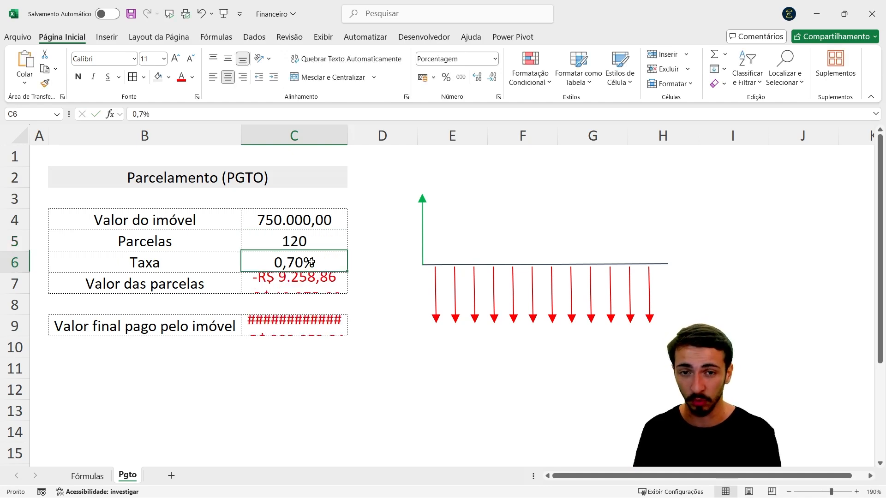
{"action": "double_click", "coordinate": [346, 129]}
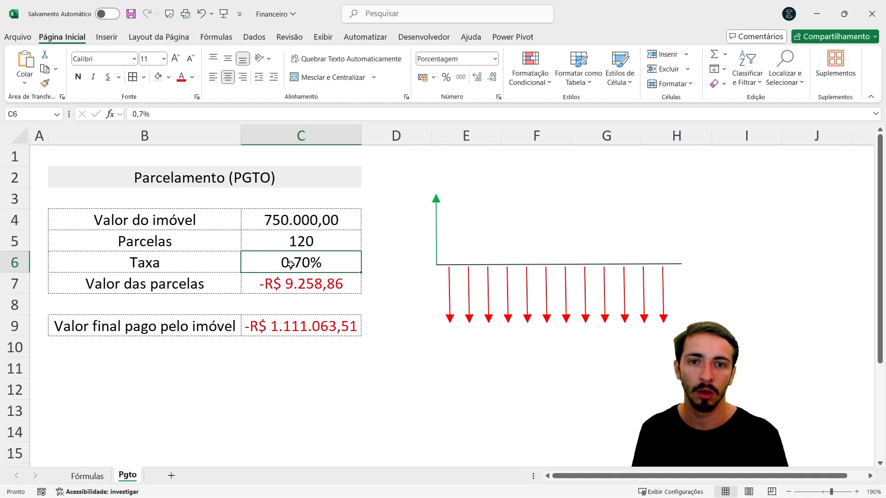
- Compare the Valor das parcelas in C7 with the Valor final pago pelo imóvel in C9 for 120 installments
{"action": "left_click", "coordinate": [308, 287]}
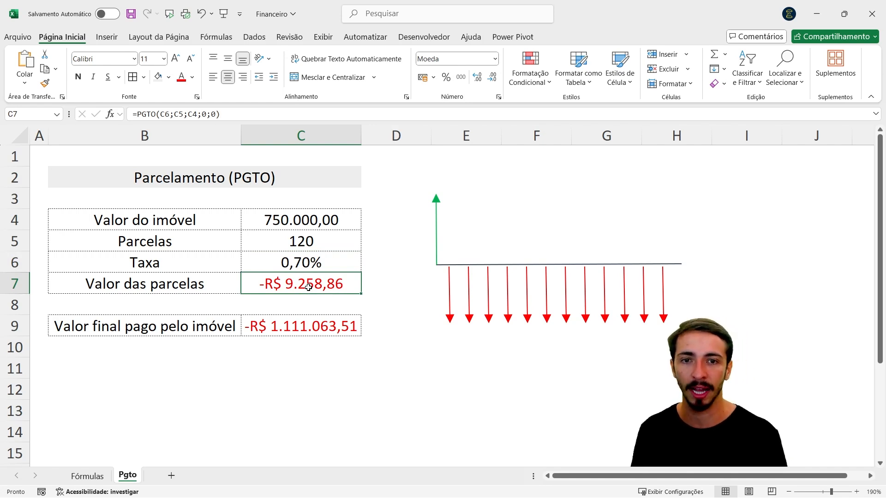
{"action": "key", "text": "Down"}
{"action": "key", "text": "Down"}
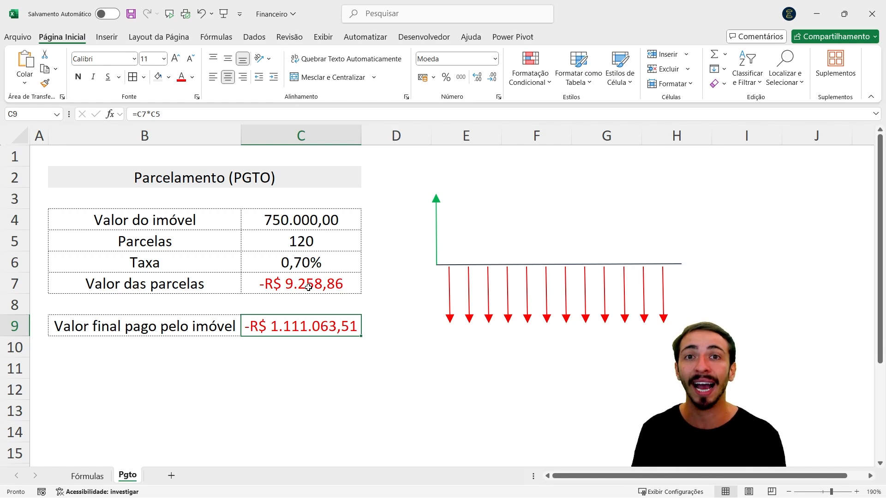
{"action": "key", "text": "Up"}
{"action": "key", "text": "Up"}
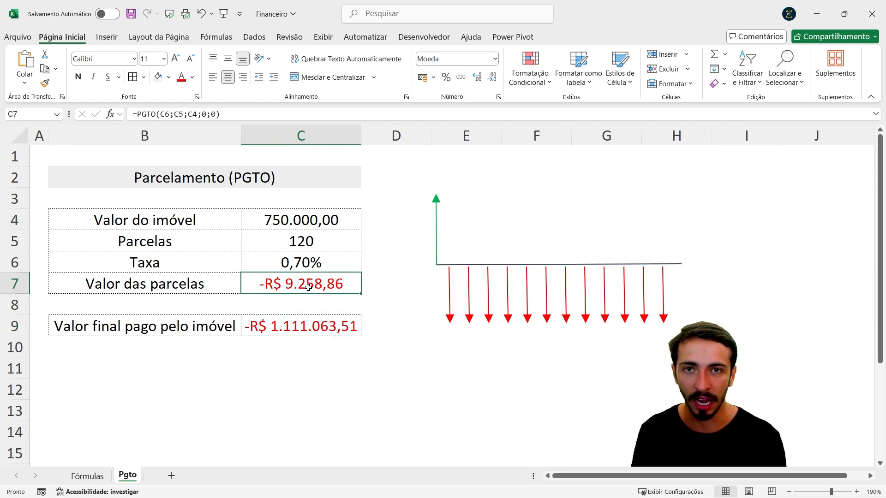
{"action": "key", "text": "Down"}
{"action": "key", "text": "Down"}
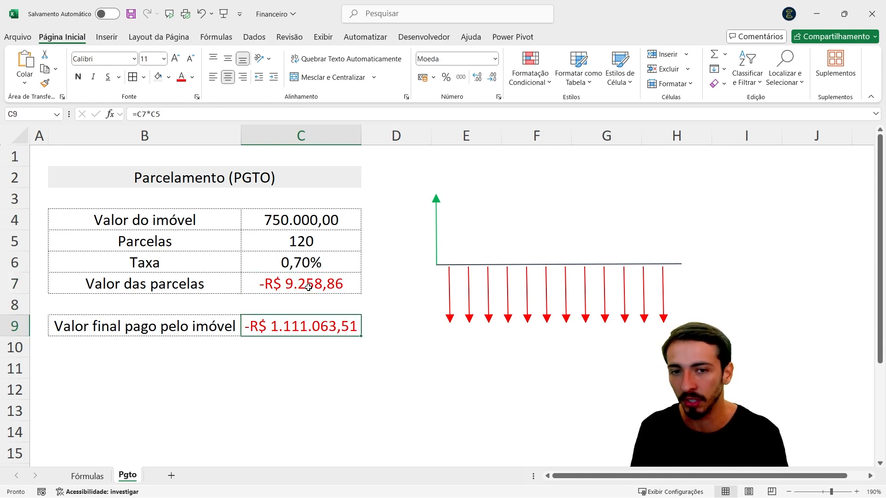
- Set the Parcelas in C5 to 30 and check the Valor das parcelas in C7
{"action": "key", "text": "Up"}
{"action": "key", "text": "Up"}
{"action": "key", "text": "Up"}
{"action": "key", "text": "Up"}
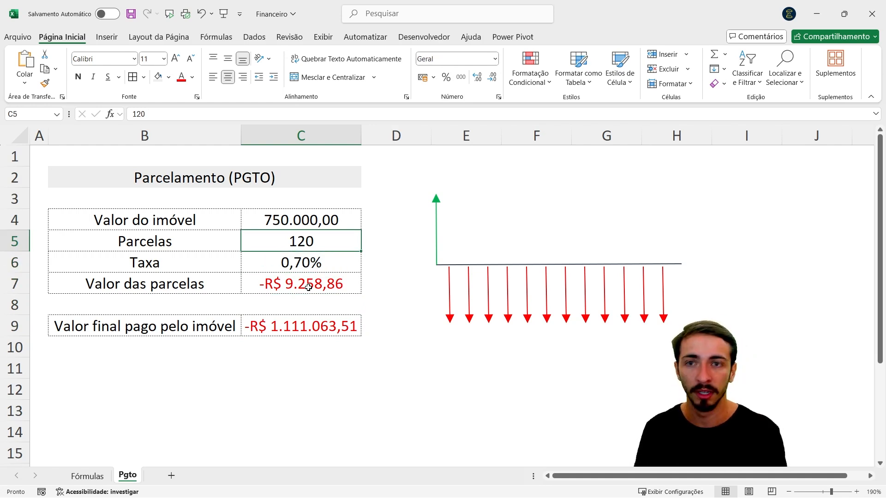
{"action": "type", "text": "30"}
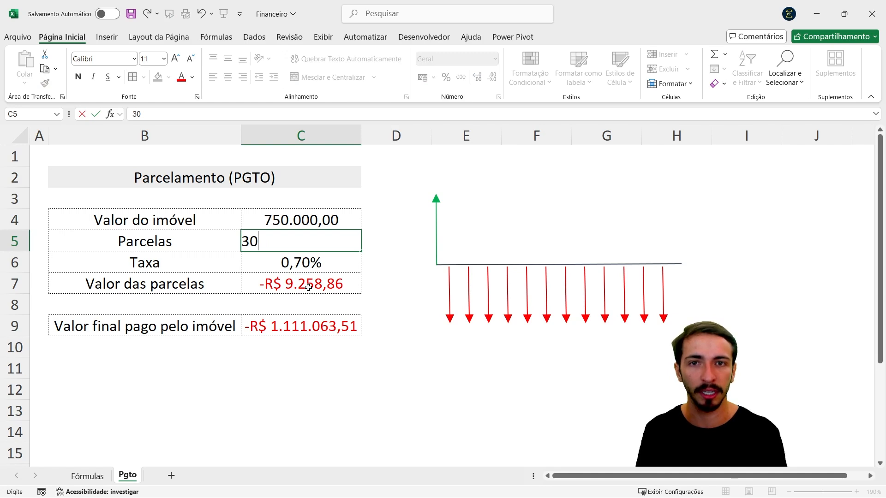
{"action": "key", "text": "Return"}
{"action": "key", "text": "Down"}
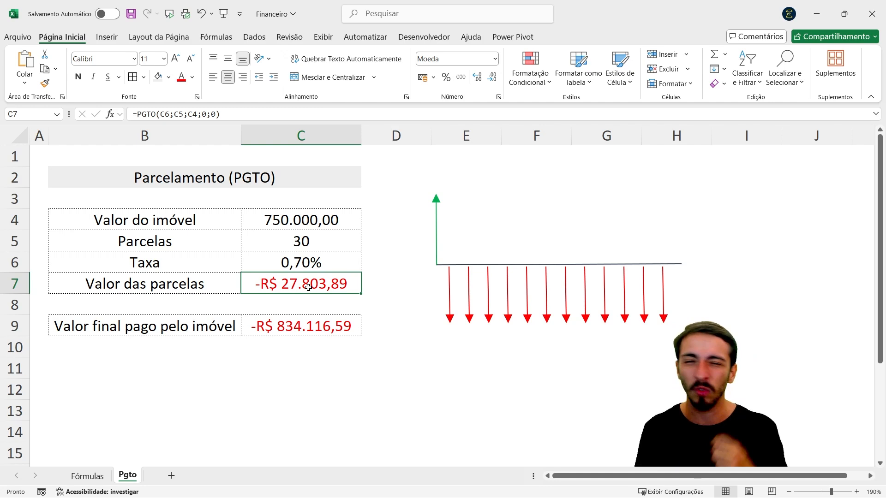
- Check the Valor final pago pelo imóvel in C9 and return to the Fórmulas sheet
{"action": "key", "text": "Down"}
{"action": "key", "text": "Down"}
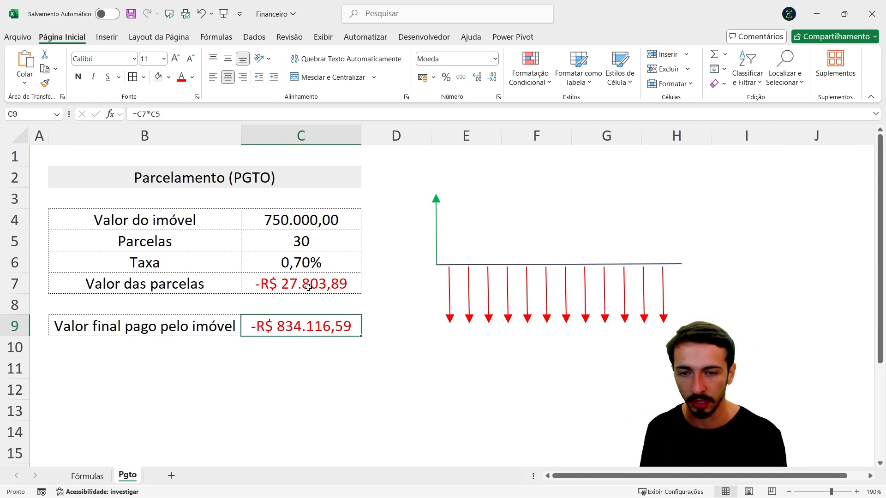
{"action": "key", "text": "ctrl+Page_Up"}
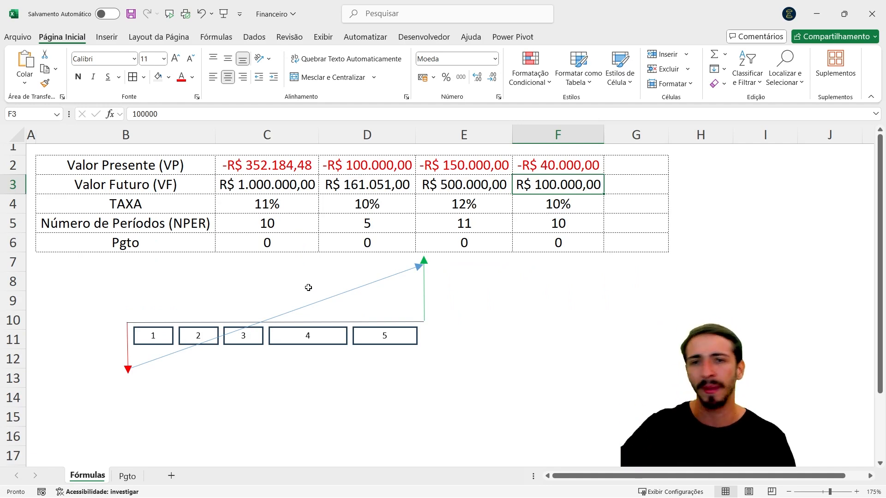